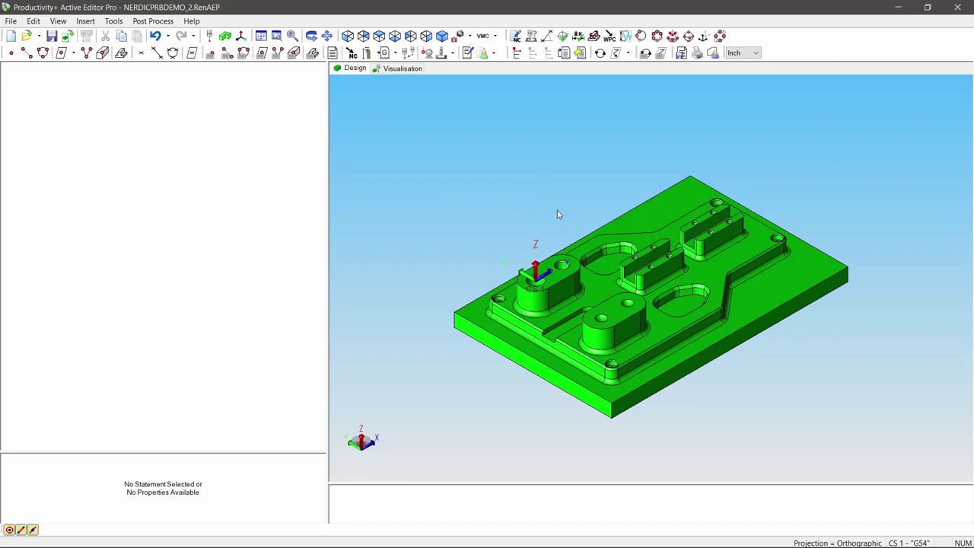
- Inspect the part from the standard left side and an orbited angle, finishing in the isometric view
right_click(519, 179)
click(551, 191)
right_click(551, 190)
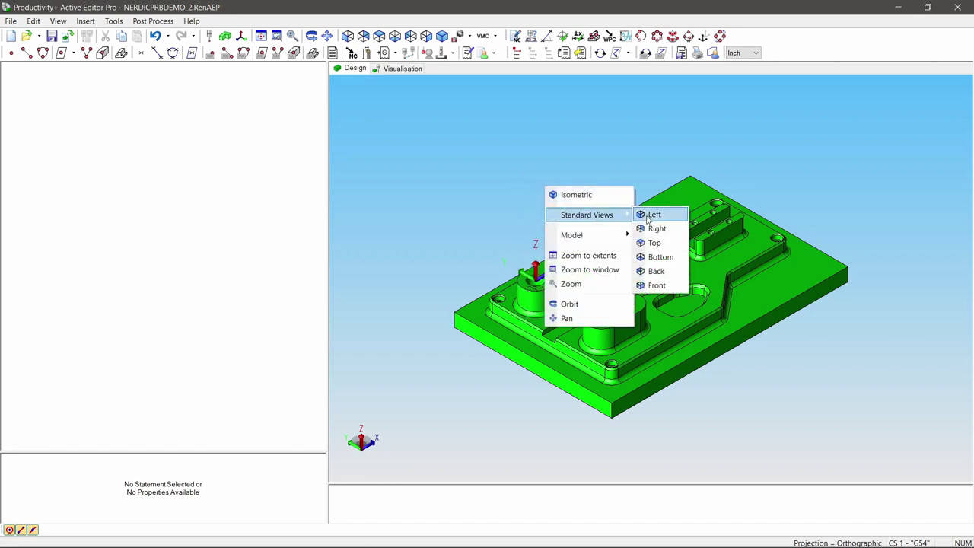
click(647, 213)
right_click(518, 195)
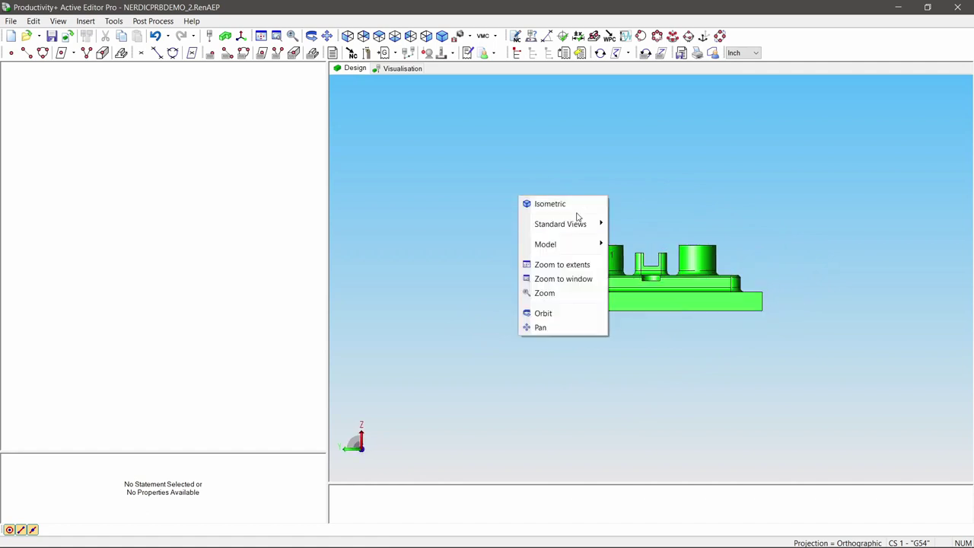
mouse_move(576, 227)
click(551, 203)
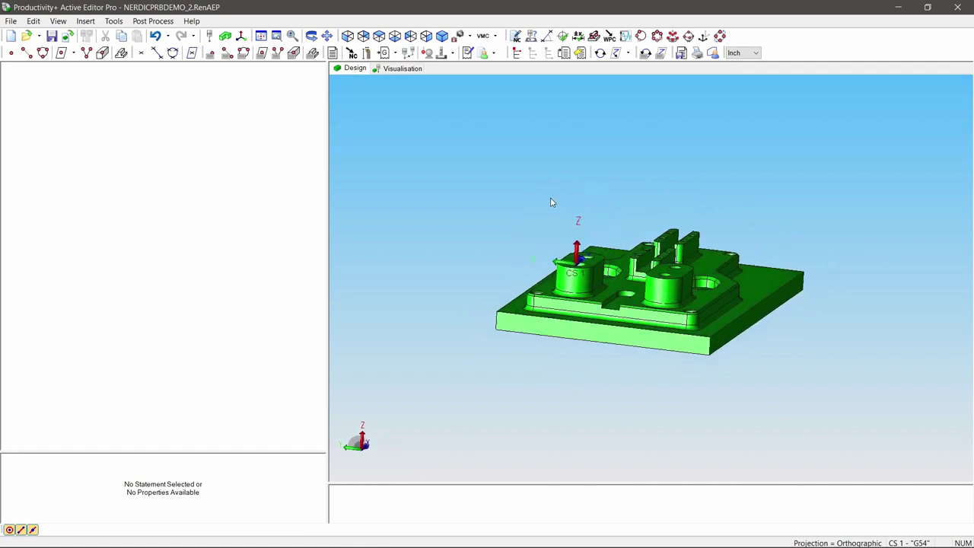
middle_drag(495, 196, 522, 192)
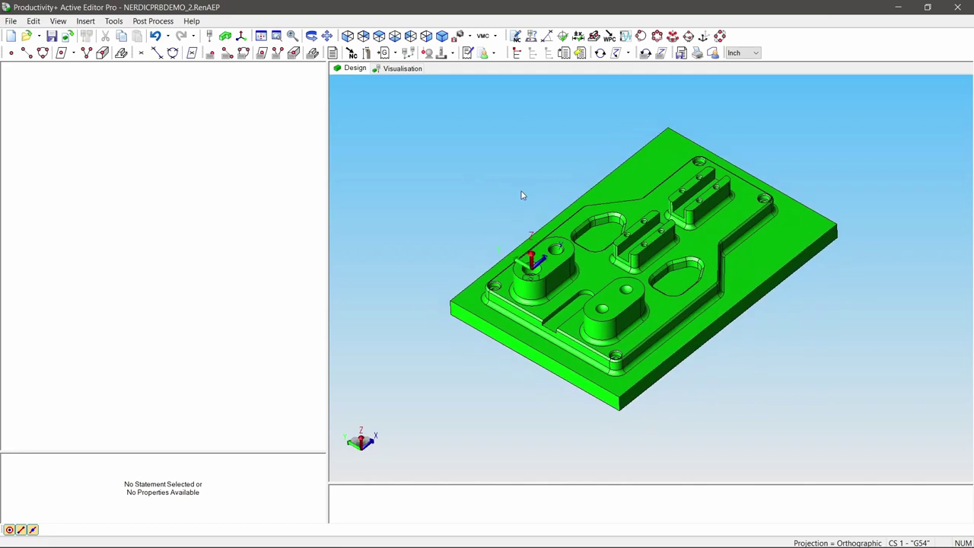
right_click(512, 174)
click(519, 178)
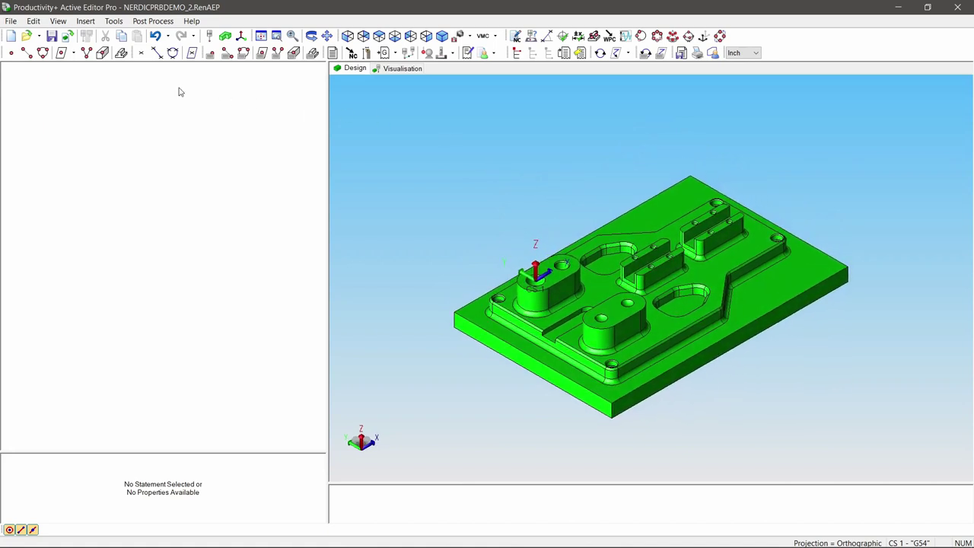
- Add a measured point on the top face of the boss holding the origin, at about X 0.609, Y -0.258, Z 0
click(12, 54)
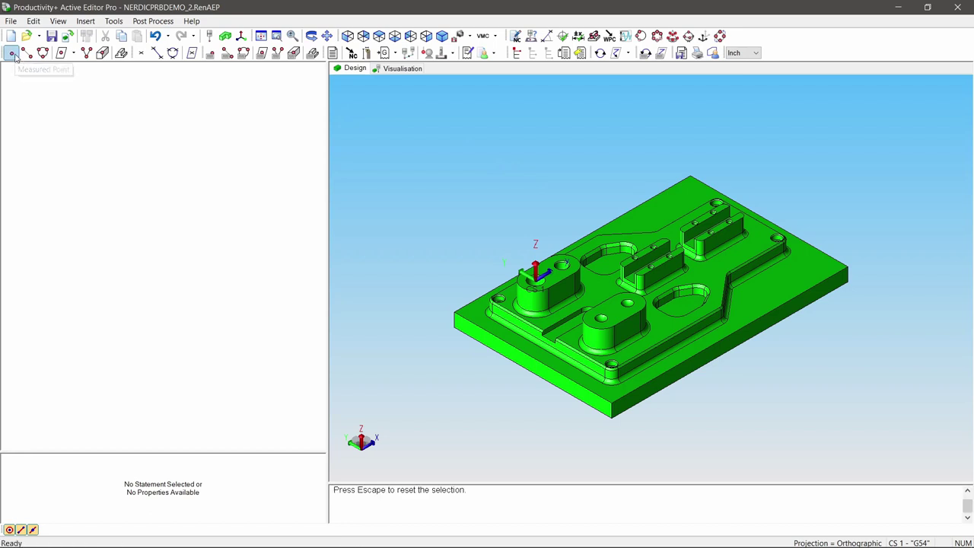
click(558, 279)
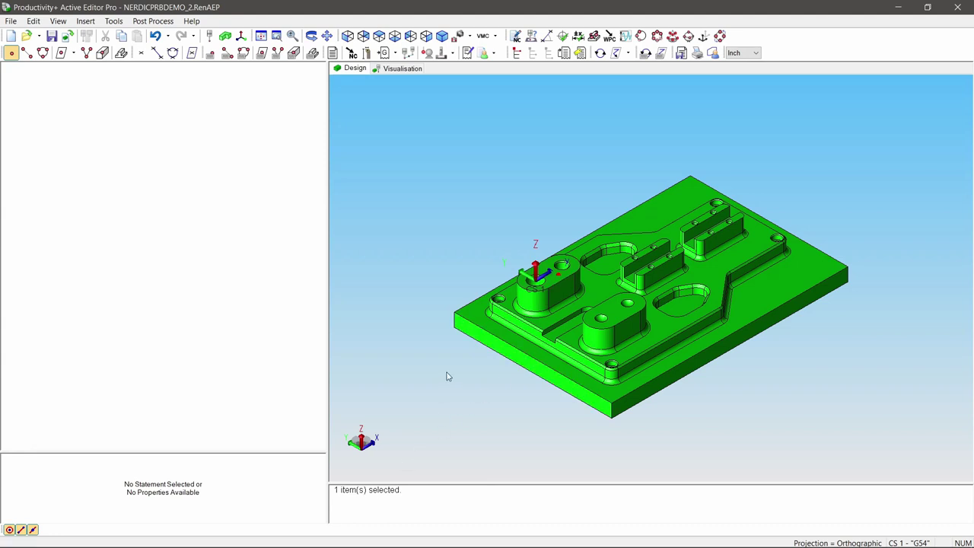
key(Return)
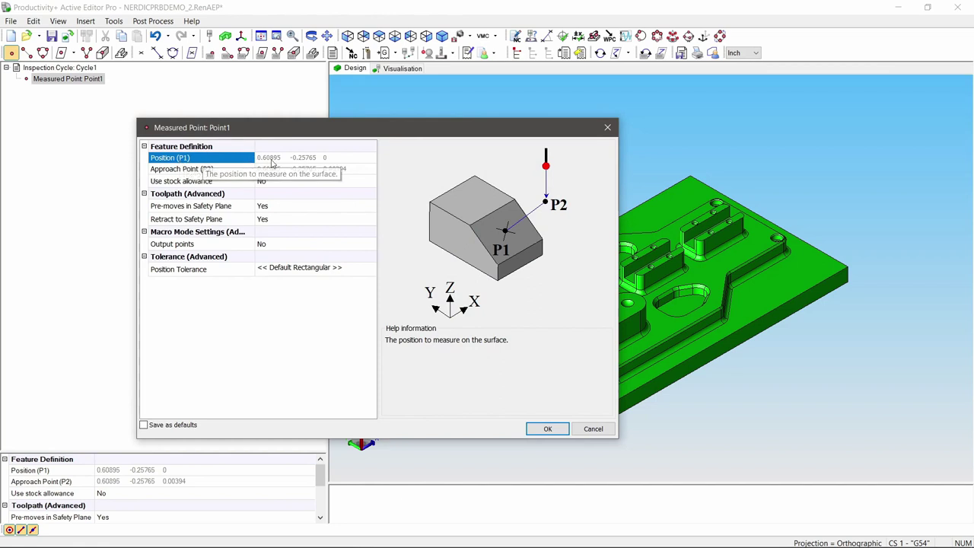
drag(342, 131, 205, 224)
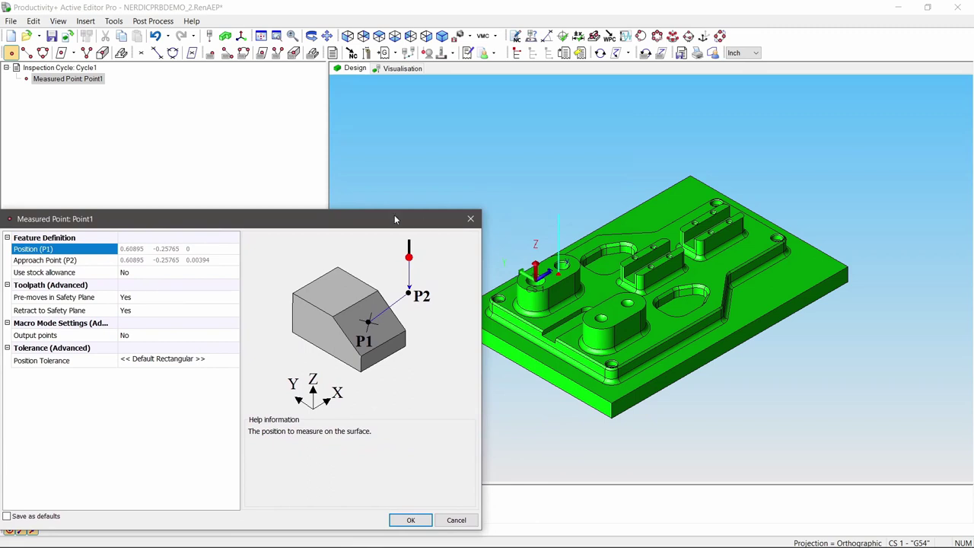
drag(381, 223, 548, 139)
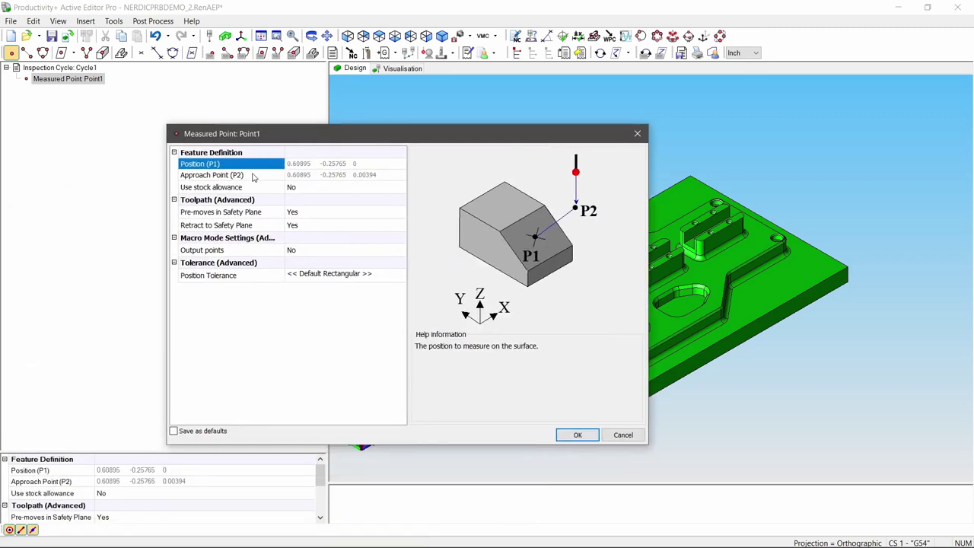
mouse_move(221, 175)
mouse_move(262, 219)
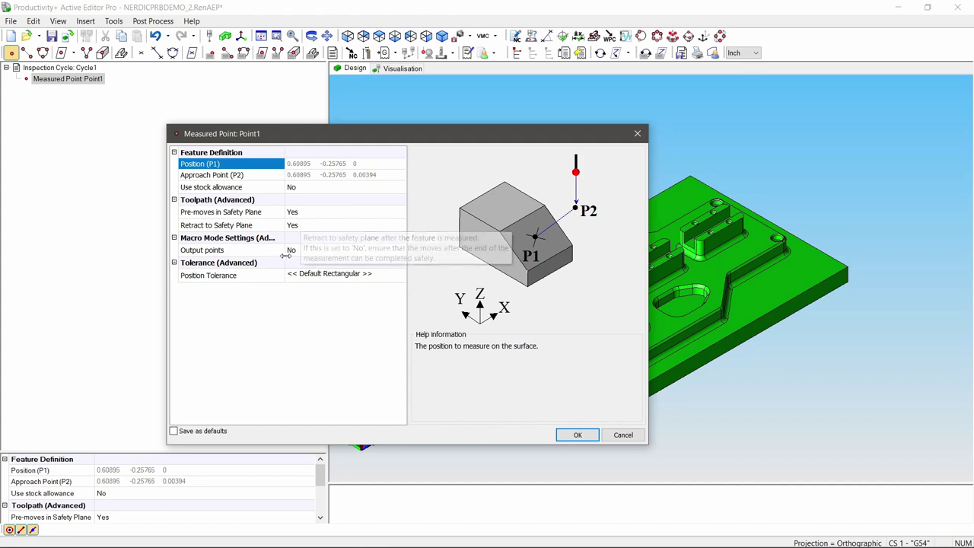
mouse_move(294, 253)
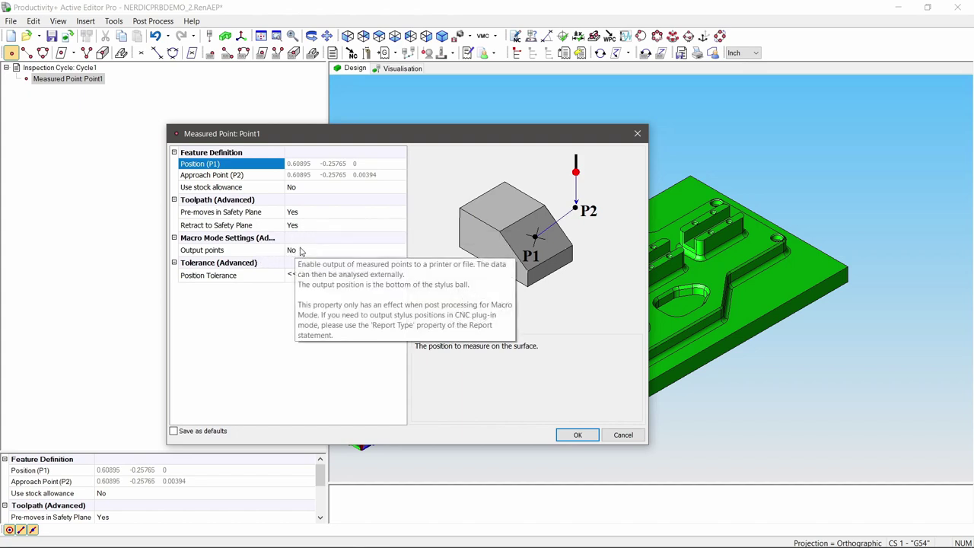
mouse_move(240, 278)
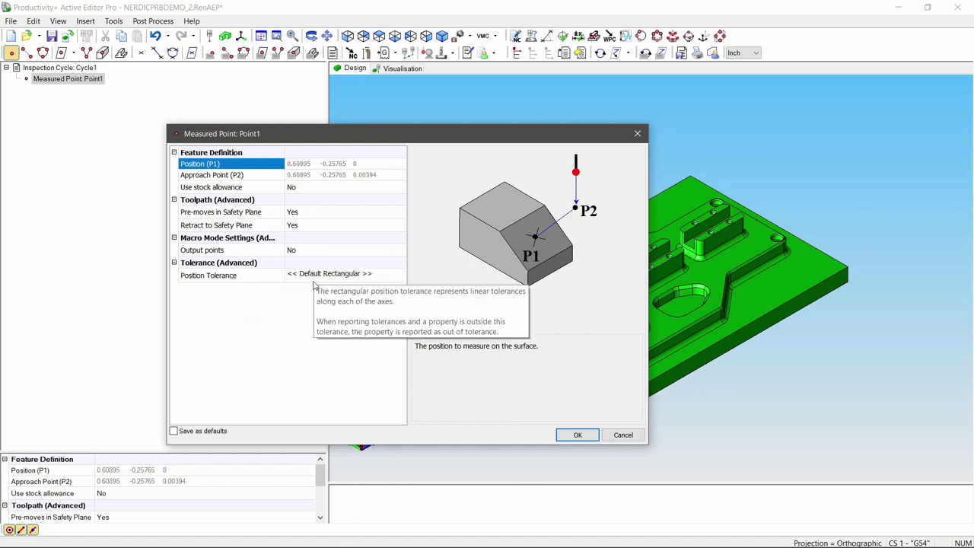
click(578, 435)
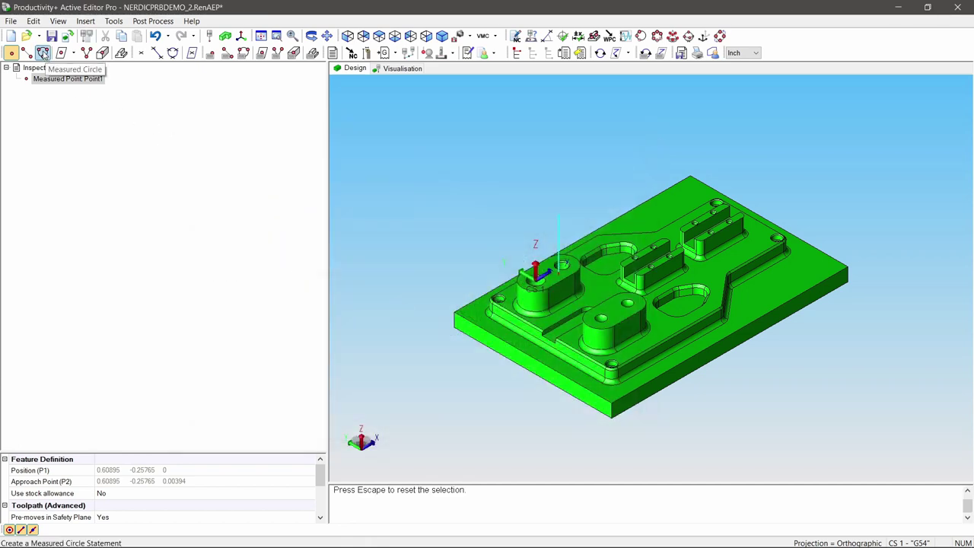
- Add a measured circle on the bore at the coordinate origin, using the Macro 3 Point toolpath type and no point output
click(42, 53)
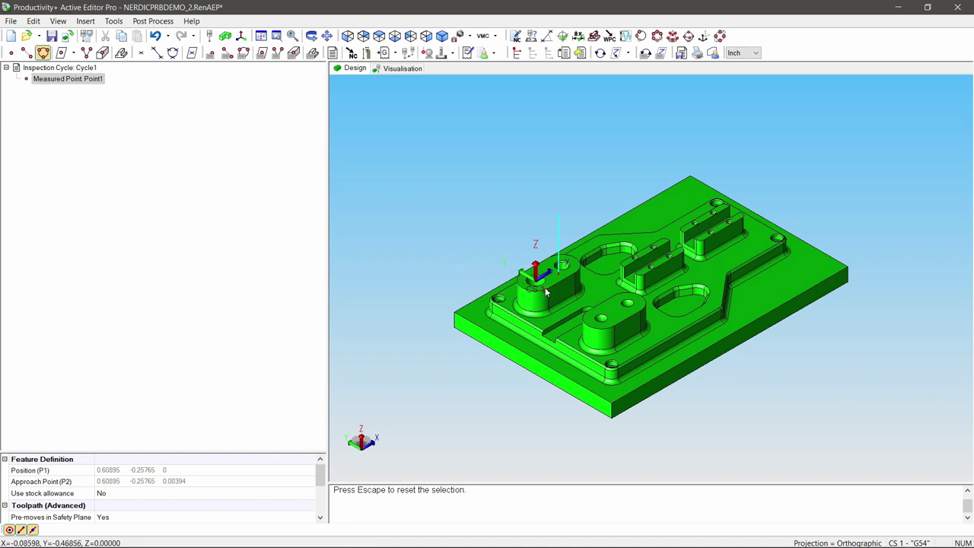
click(542, 281)
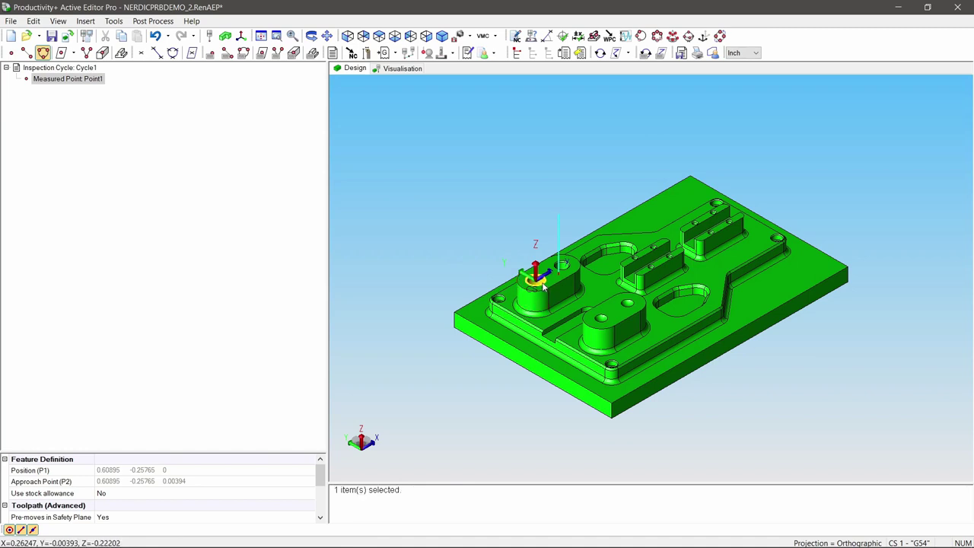
click(542, 283)
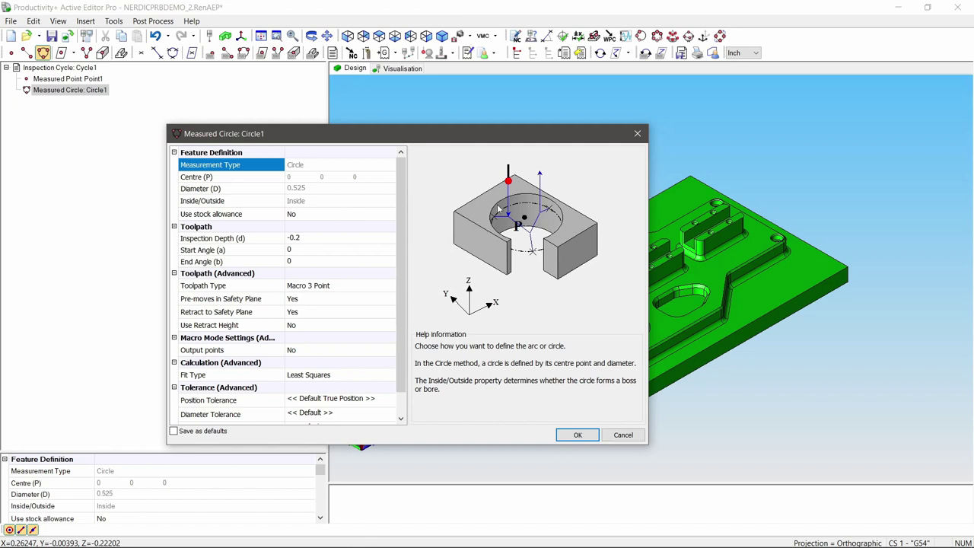
click(323, 284)
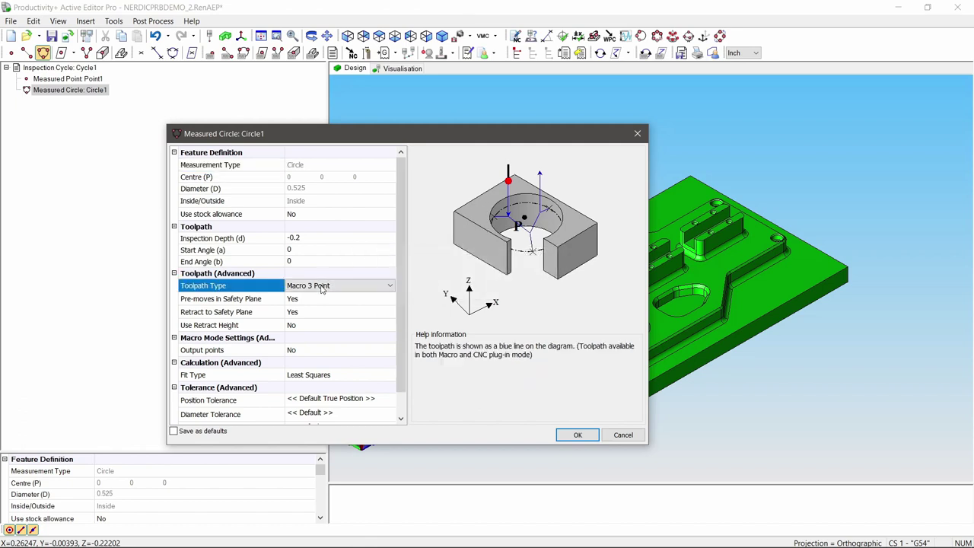
click(325, 287)
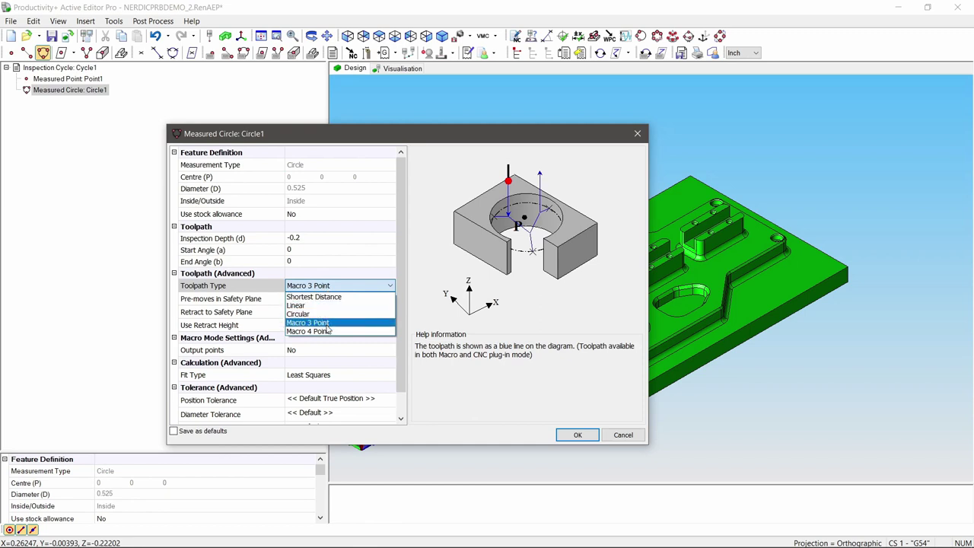
click(326, 323)
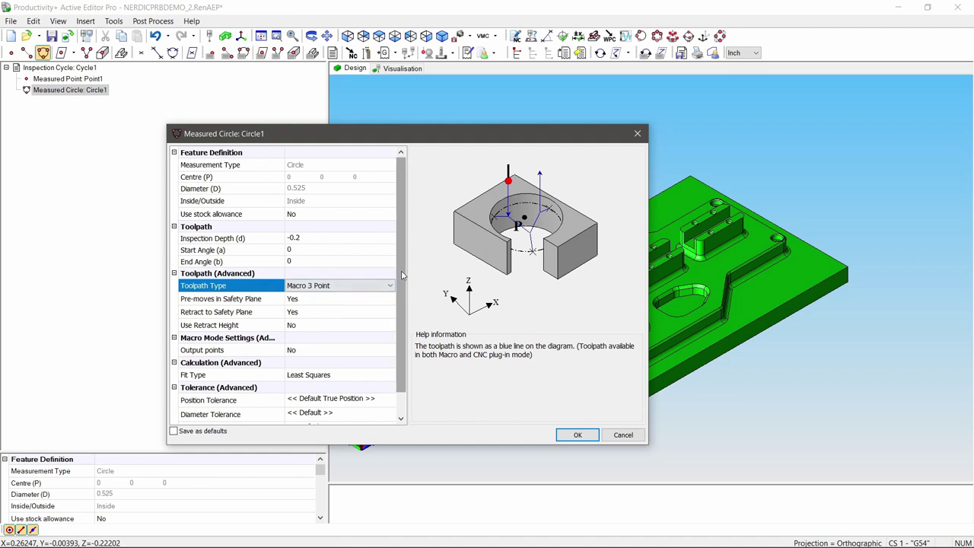
drag(403, 277, 401, 304)
mouse_move(252, 292)
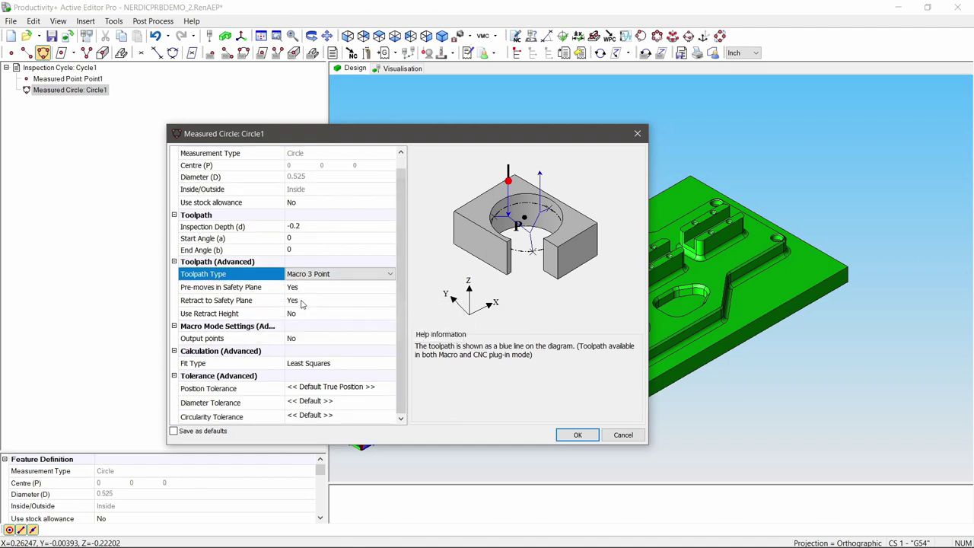
mouse_move(302, 342)
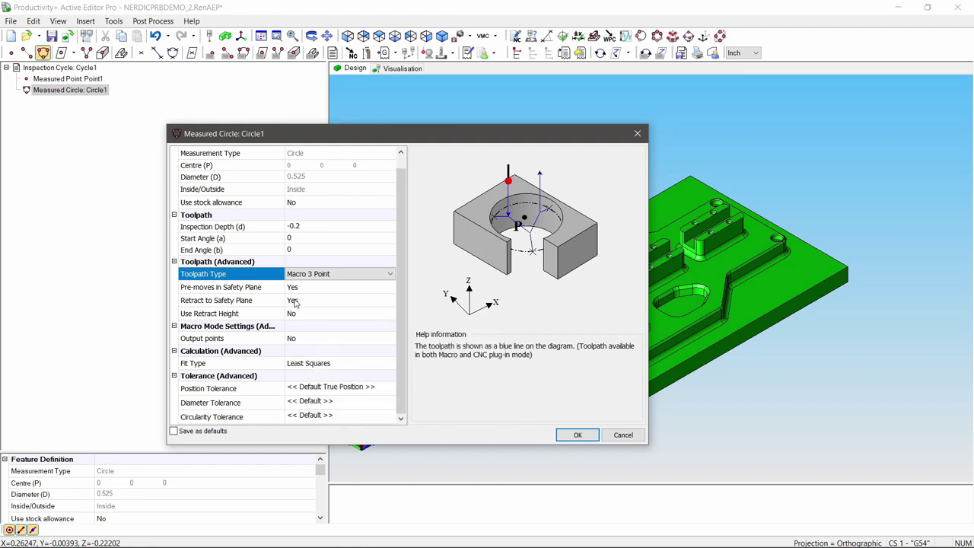
click(299, 341)
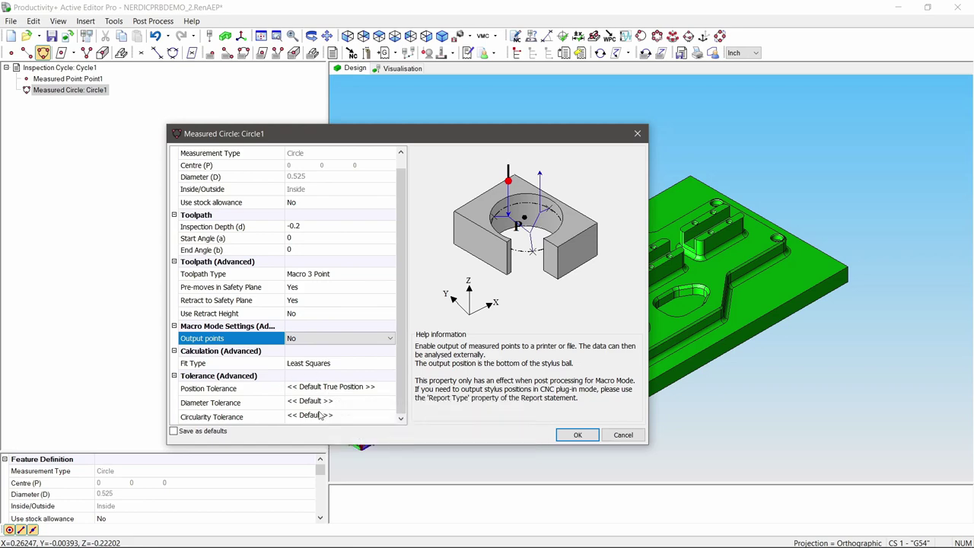
click(576, 435)
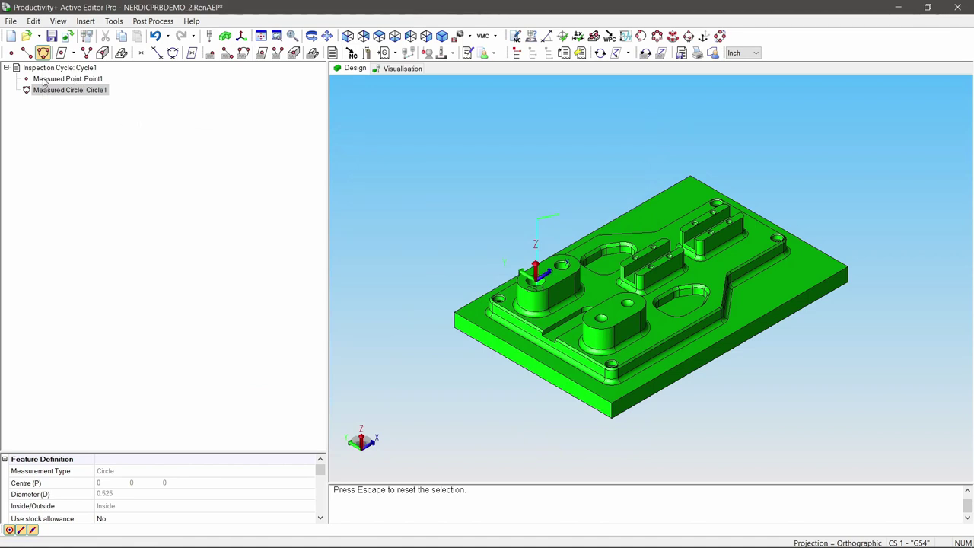
- Enlarge the properties area for the inspection cycle and set its probe to OMP60
click(43, 69)
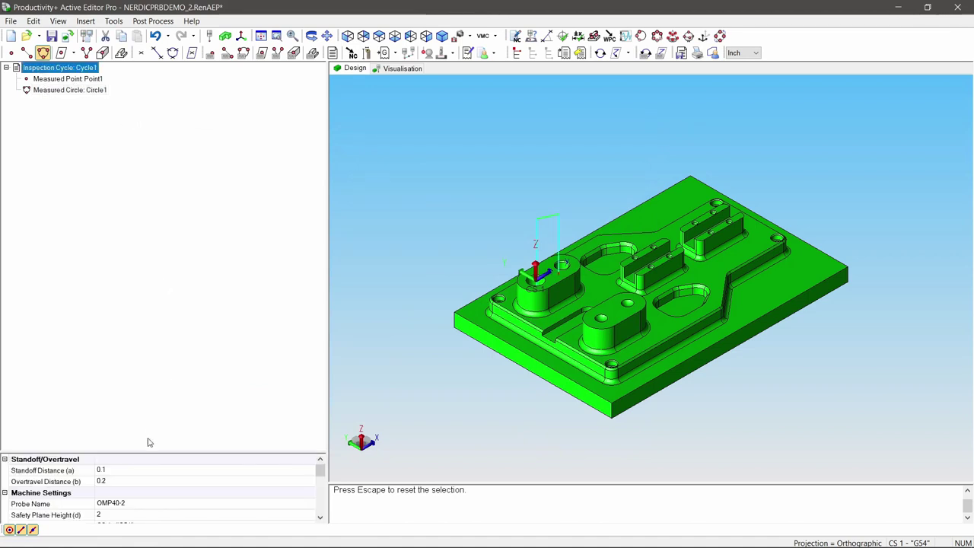
drag(141, 452, 150, 356)
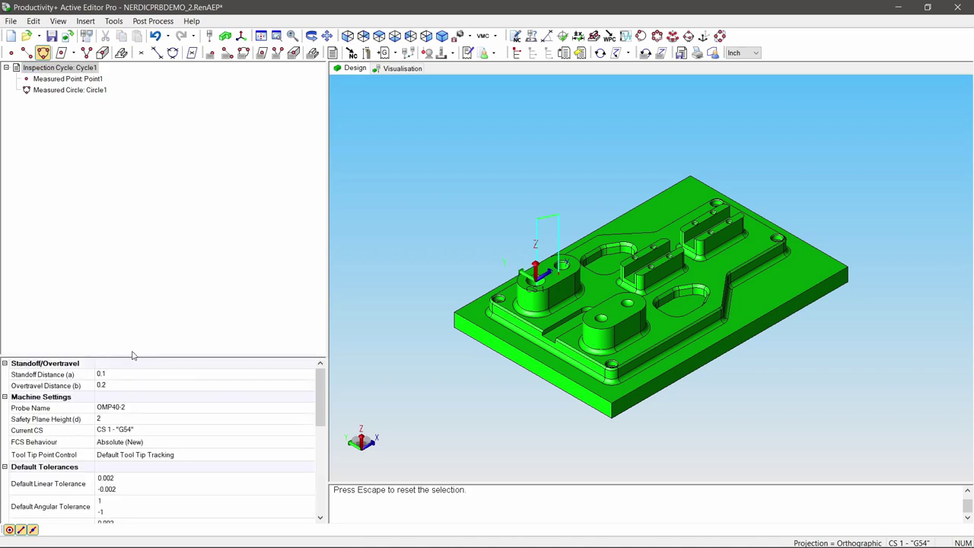
mouse_move(112, 377)
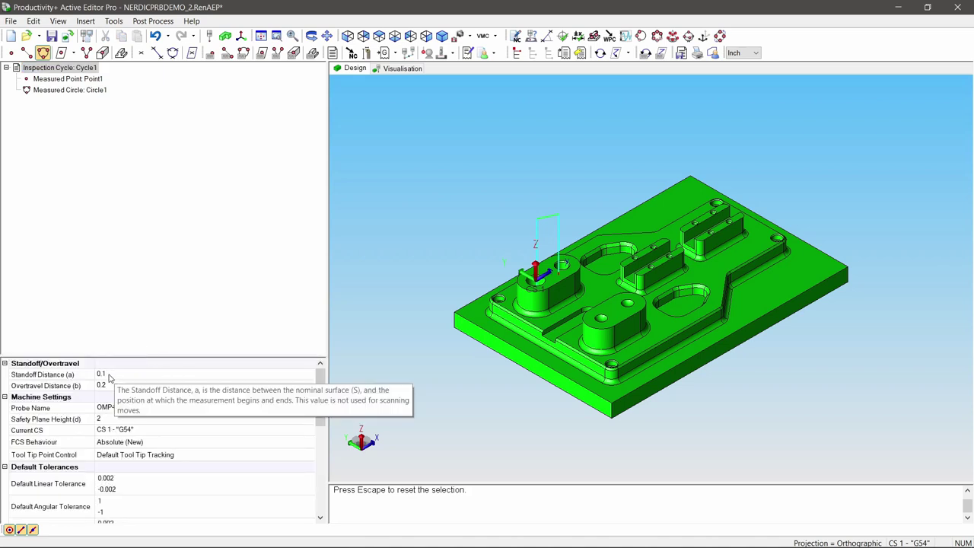
click(125, 409)
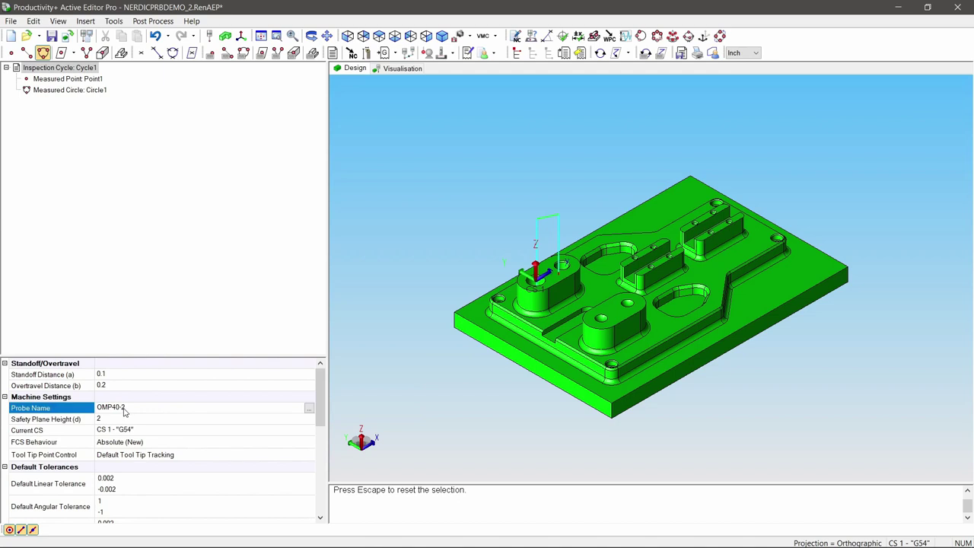
click(308, 408)
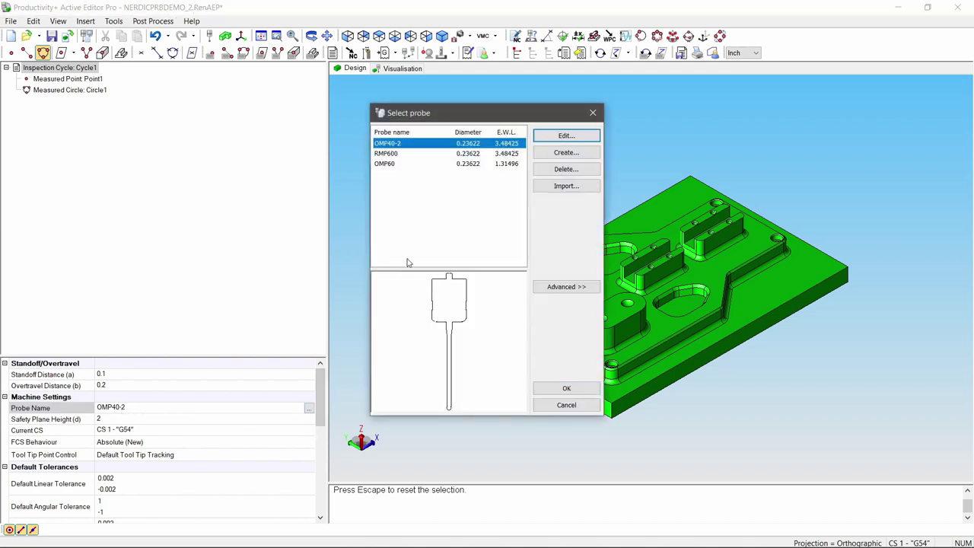
click(393, 166)
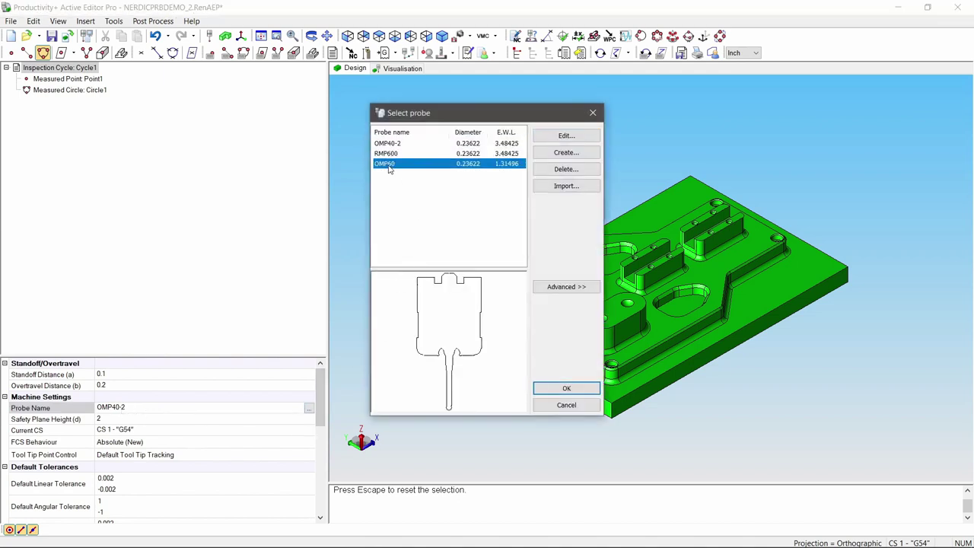
click(563, 388)
- Review the inspection cycle's safety plane height, coordinate system and default tolerances
mouse_move(110, 421)
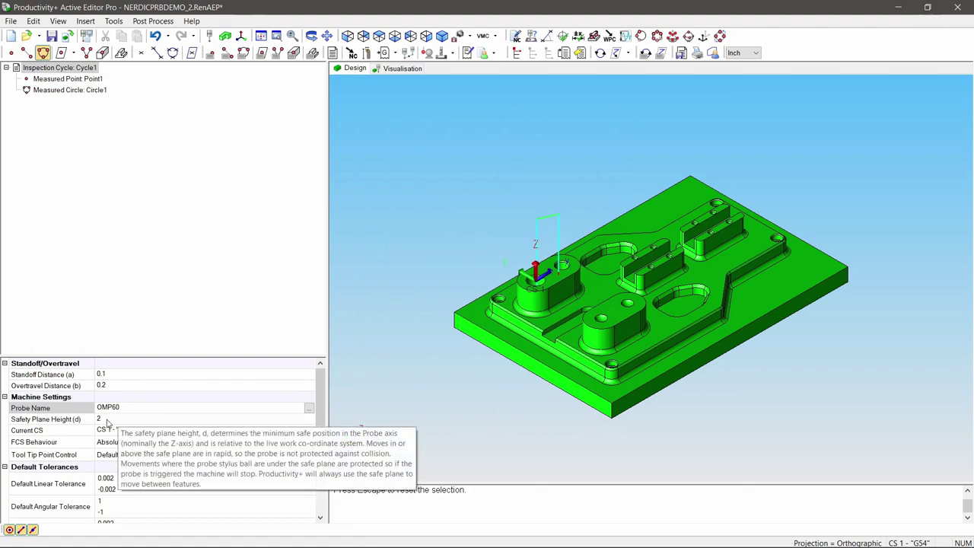
mouse_move(145, 435)
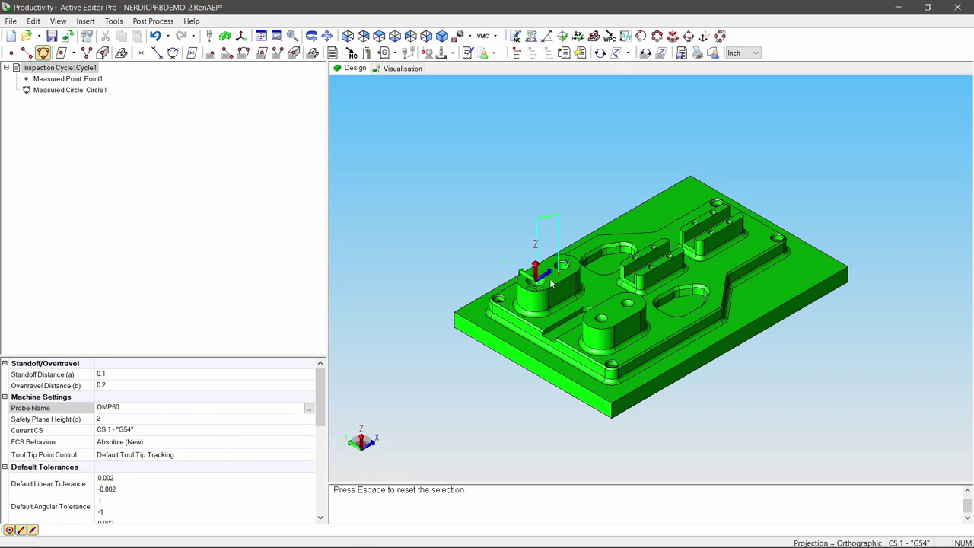
scroll(195, 449, down, 3)
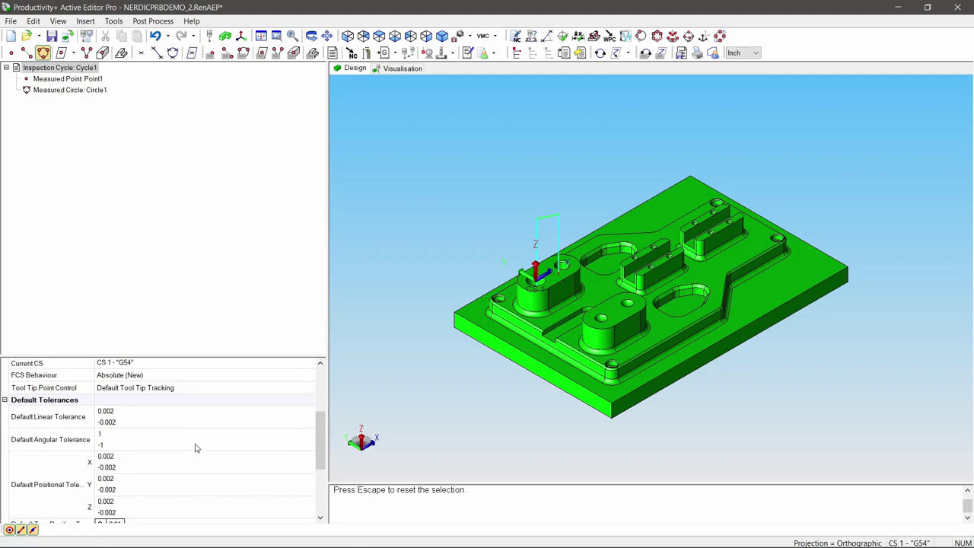
scroll(168, 434, down, 1)
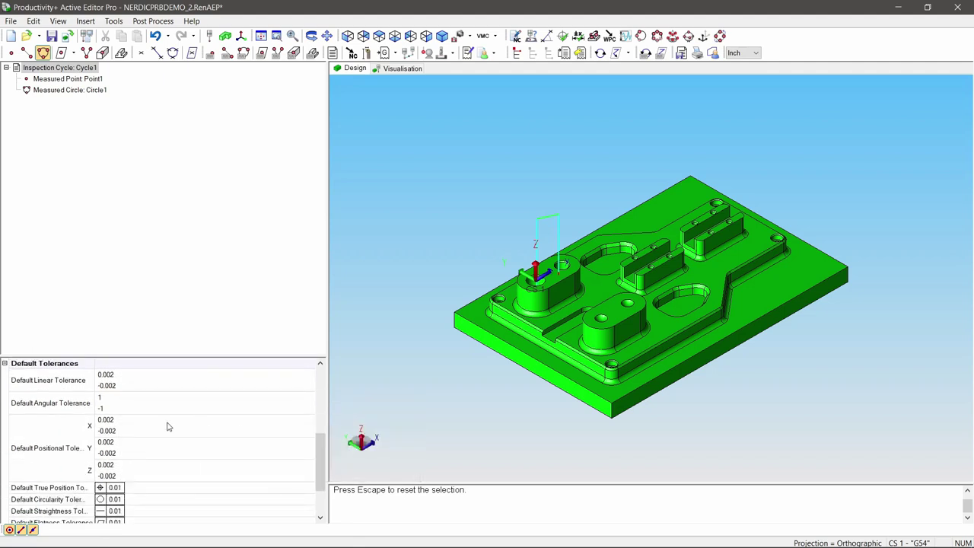
scroll(166, 423, down, 2)
scroll(166, 423, up, 6)
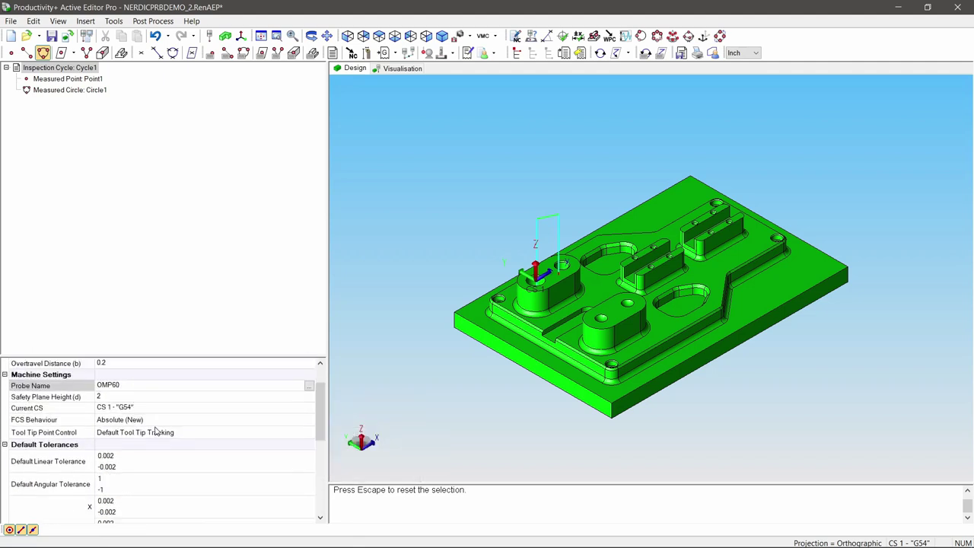
- Add a machine update of type WCS Update for CS 1 - "G54", using the Update method
click(63, 108)
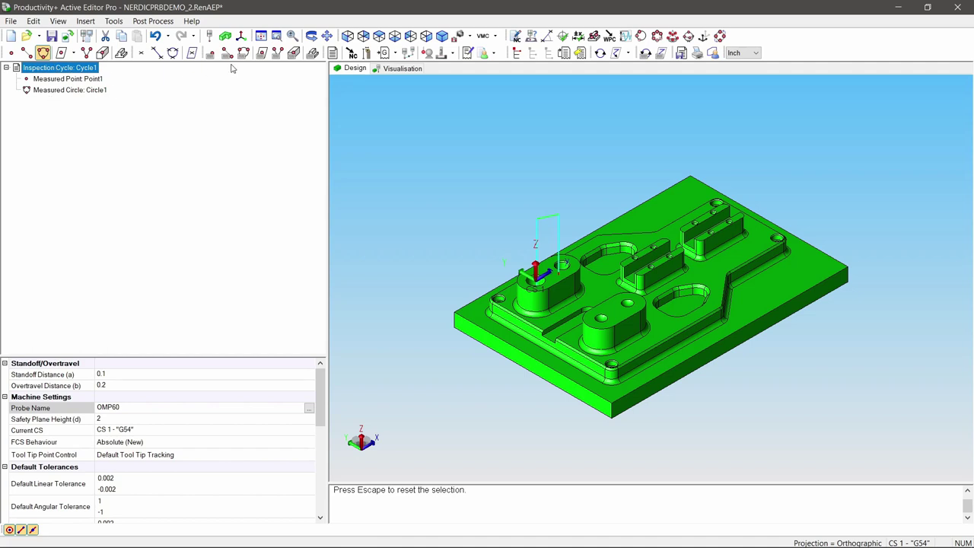
click(352, 53)
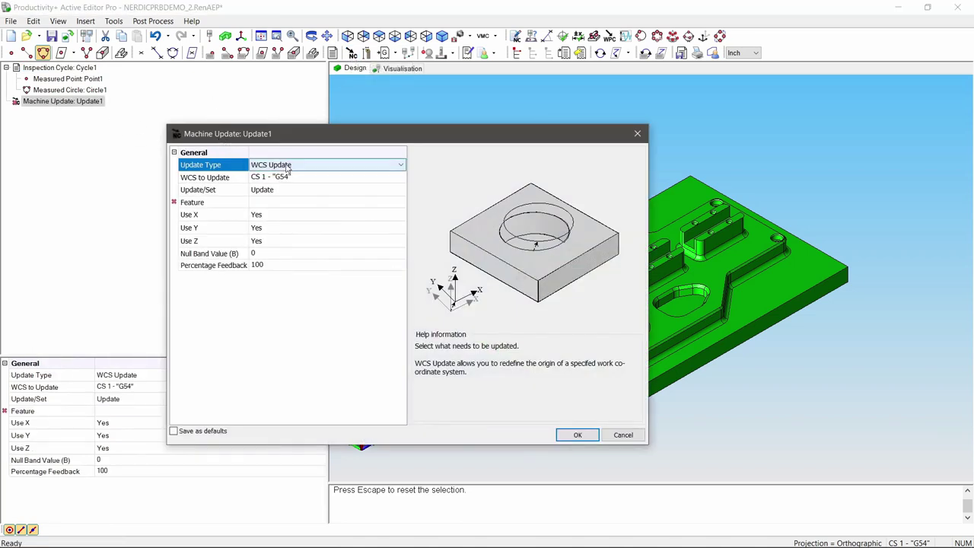
click(287, 166)
click(287, 167)
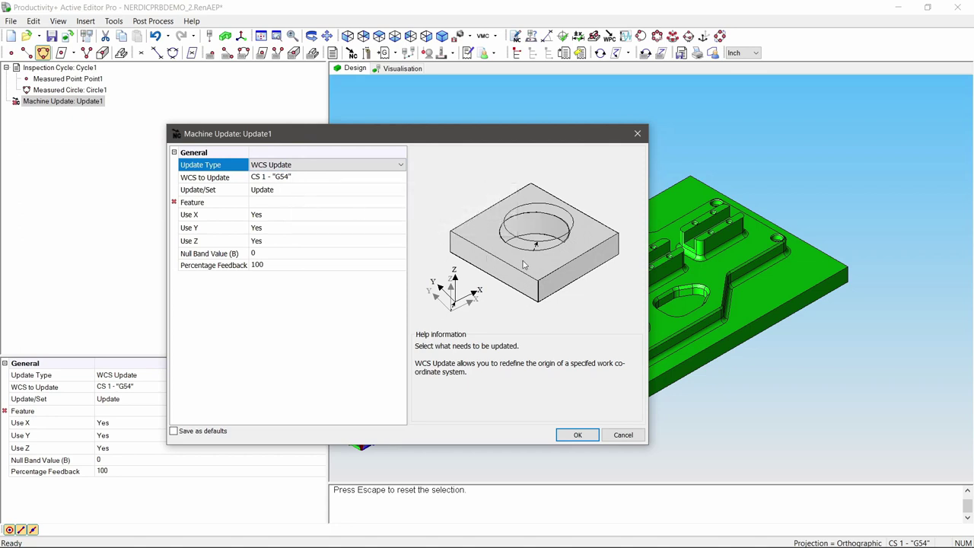
click(281, 191)
click(284, 193)
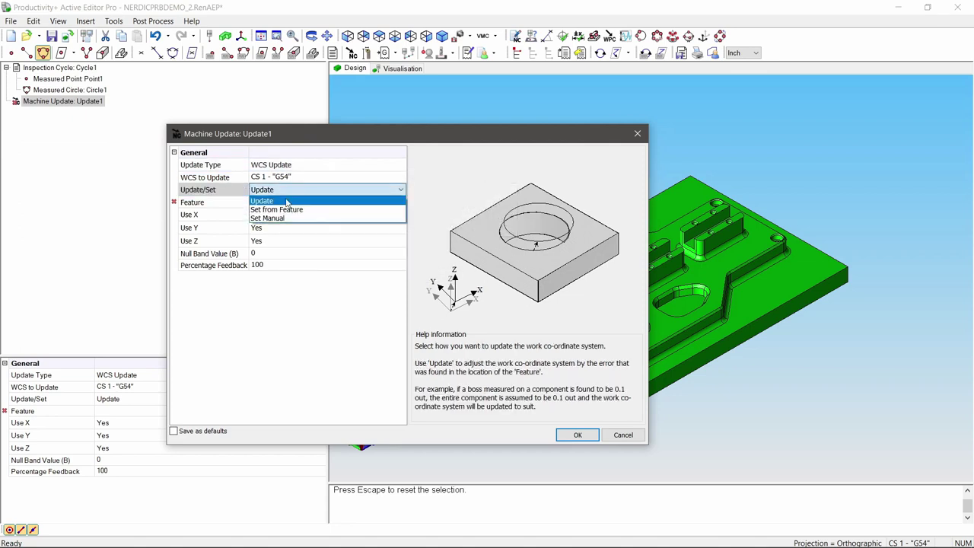
click(270, 200)
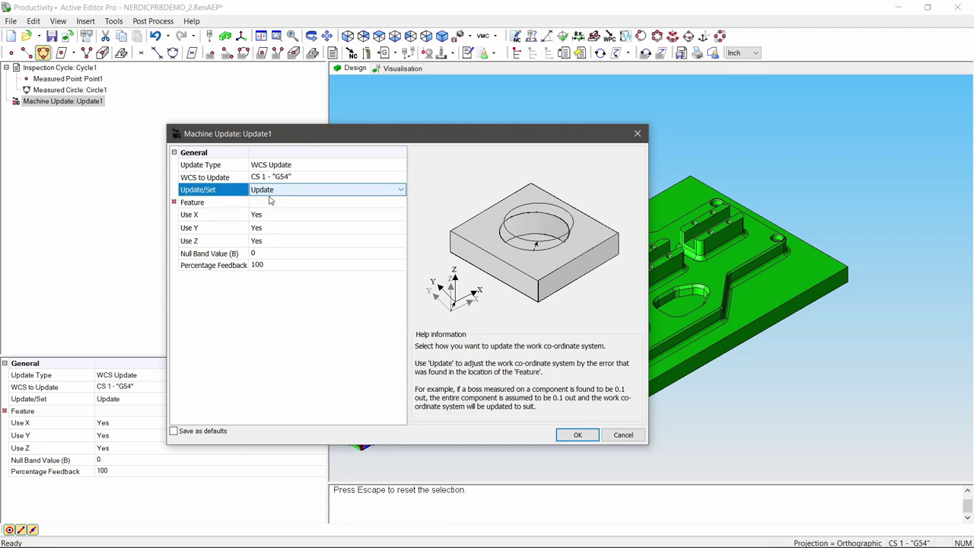
- Base the machine update on the measured point Point1 with Use Z set to Yes, and accept it
click(270, 203)
click(398, 203)
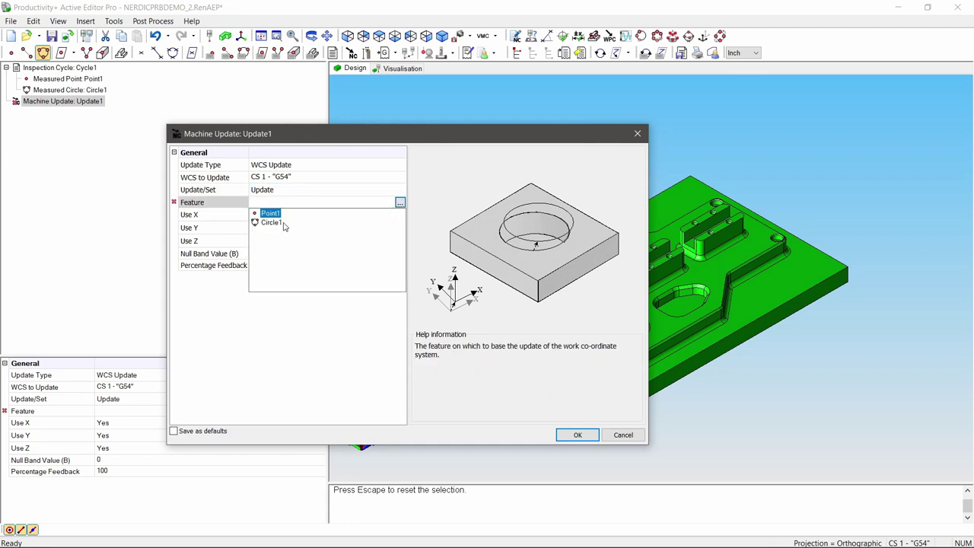
click(267, 214)
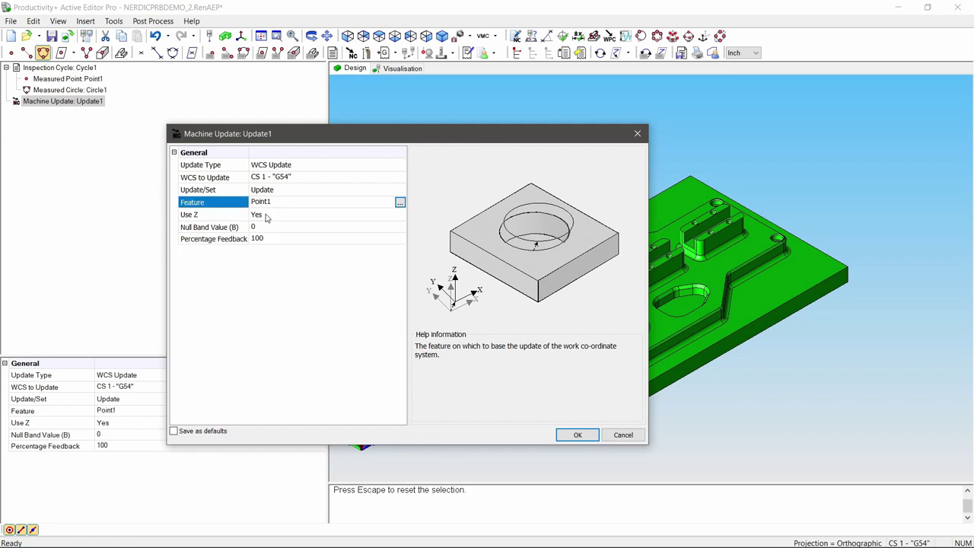
mouse_move(200, 220)
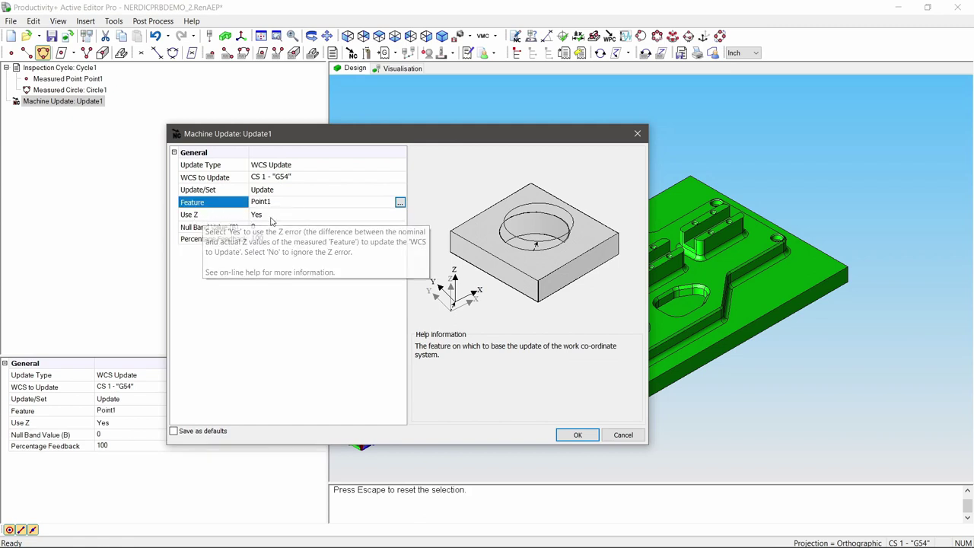
click(580, 436)
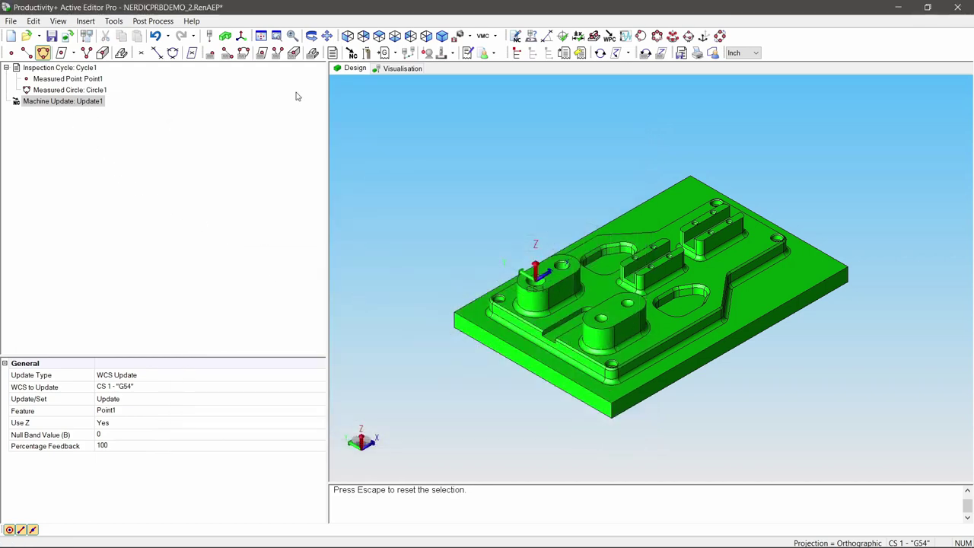
- Add a second WCS Update for CS 1 - "G54" based on the measured circle Circle1, with X and Y used
click(350, 55)
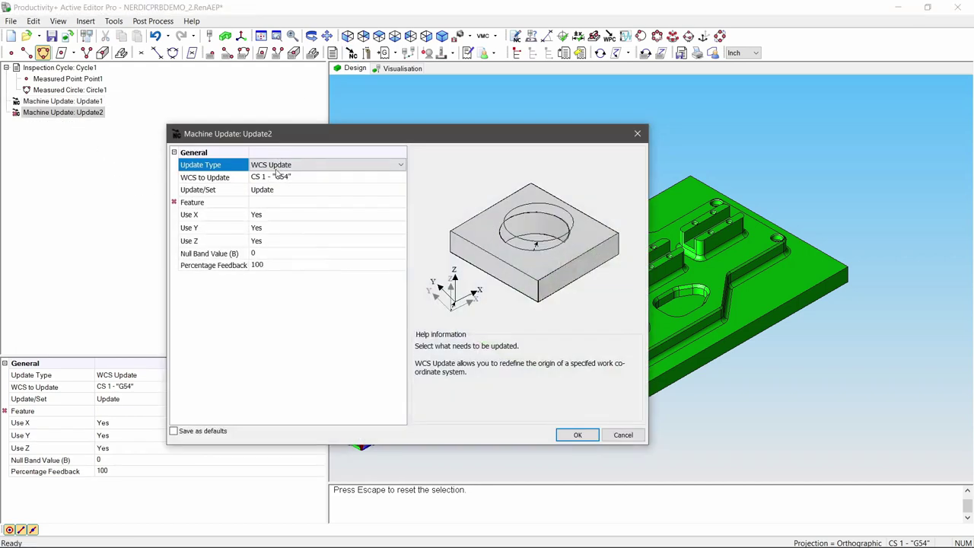
click(267, 192)
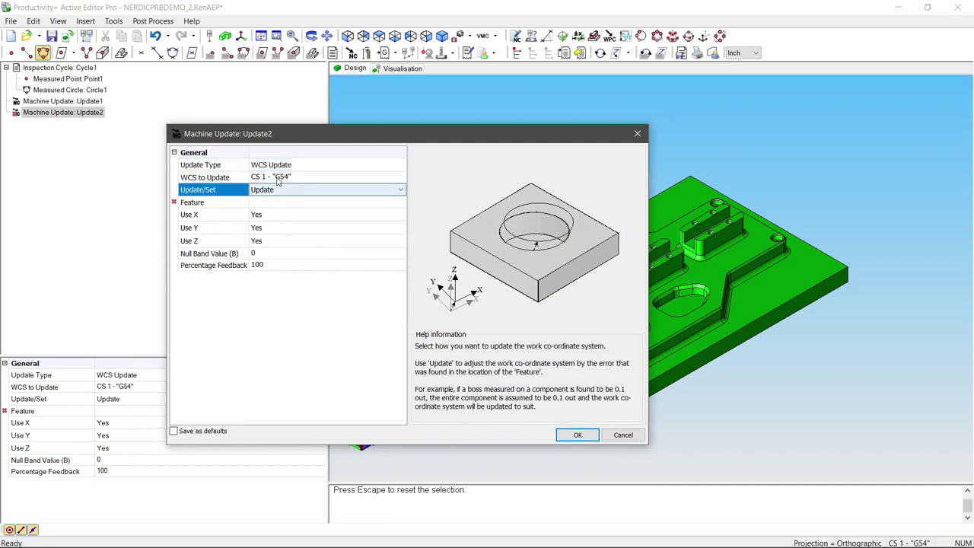
click(262, 202)
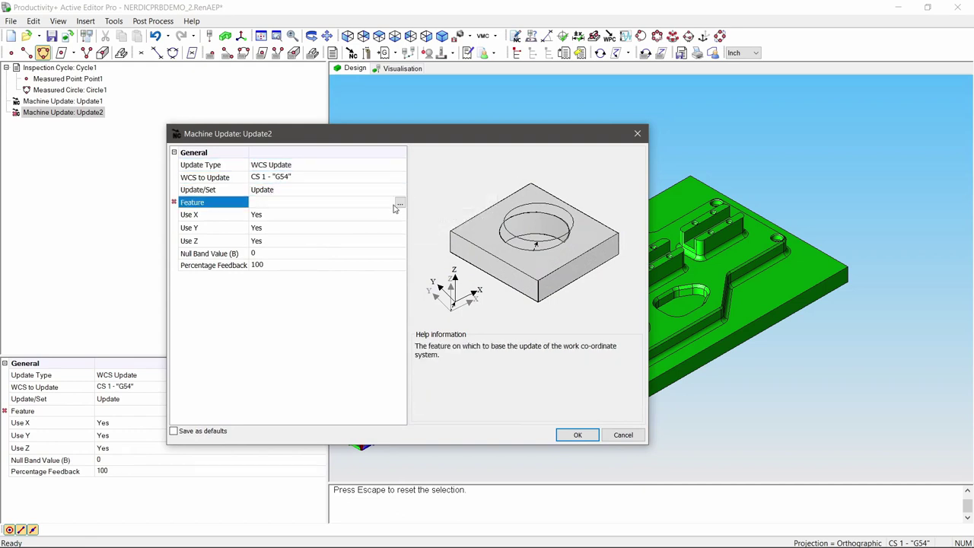
click(399, 202)
click(271, 222)
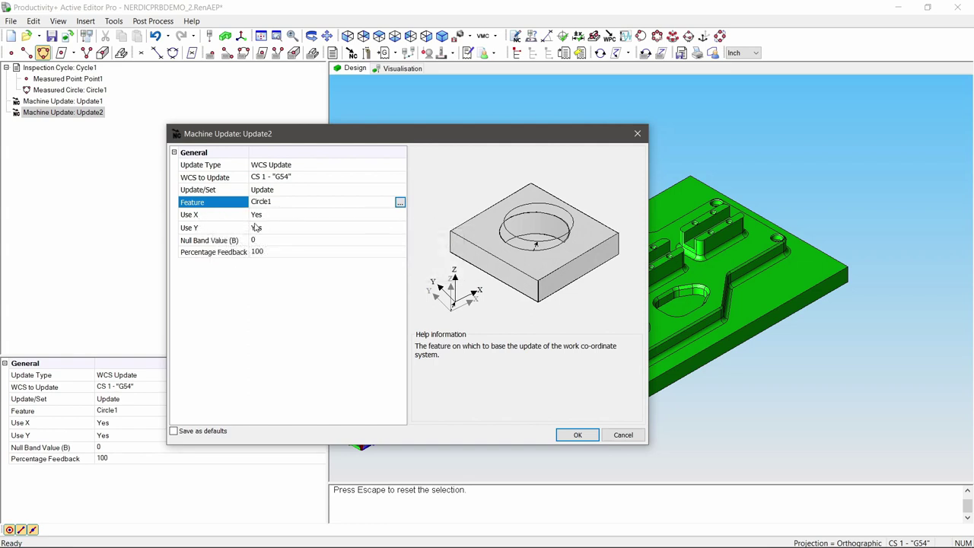
click(577, 434)
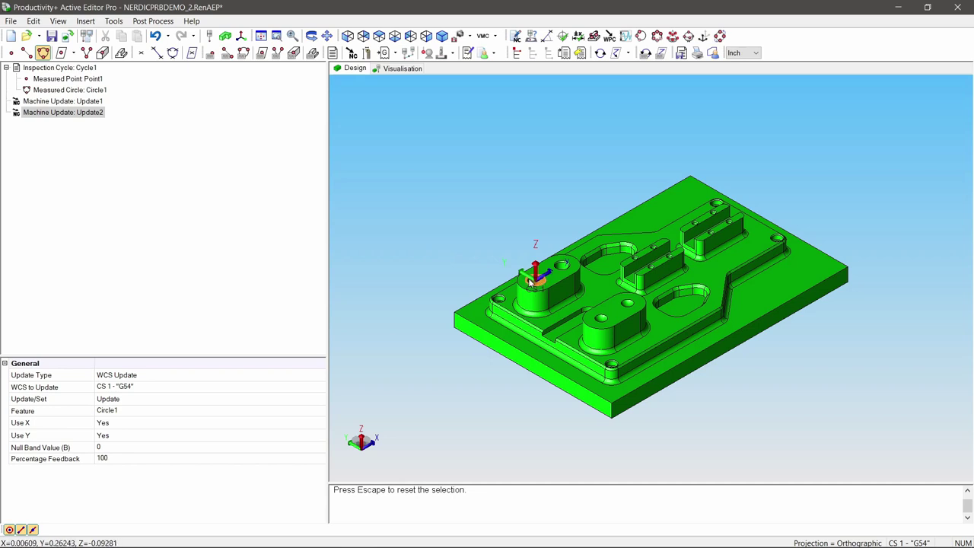
- Add a second inspection cycle after the machine updates and set its standoff distance to 0.03
click(63, 129)
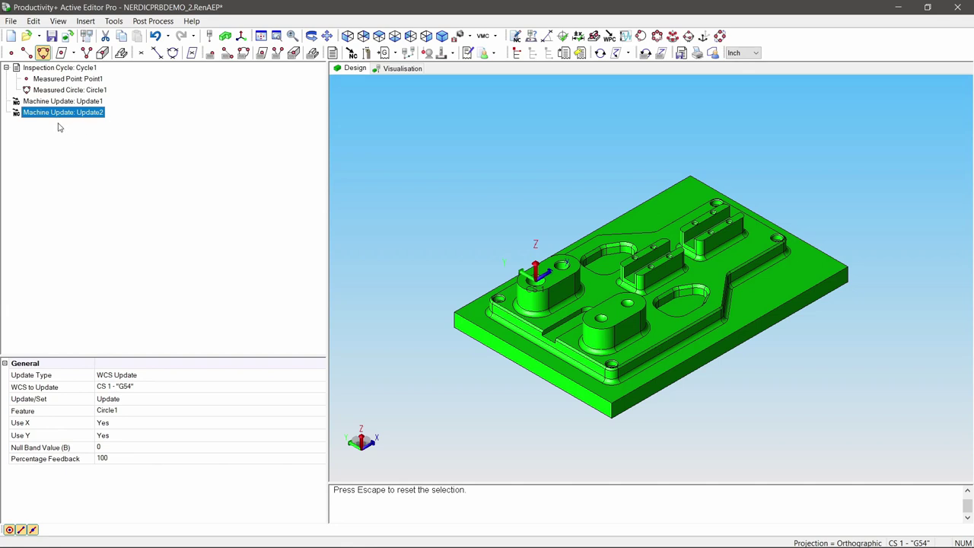
click(333, 53)
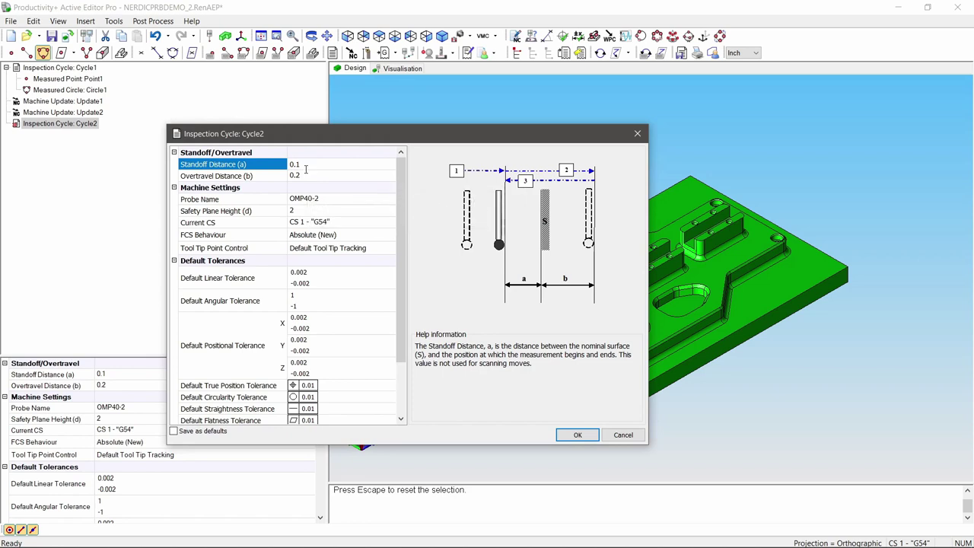
click(304, 167)
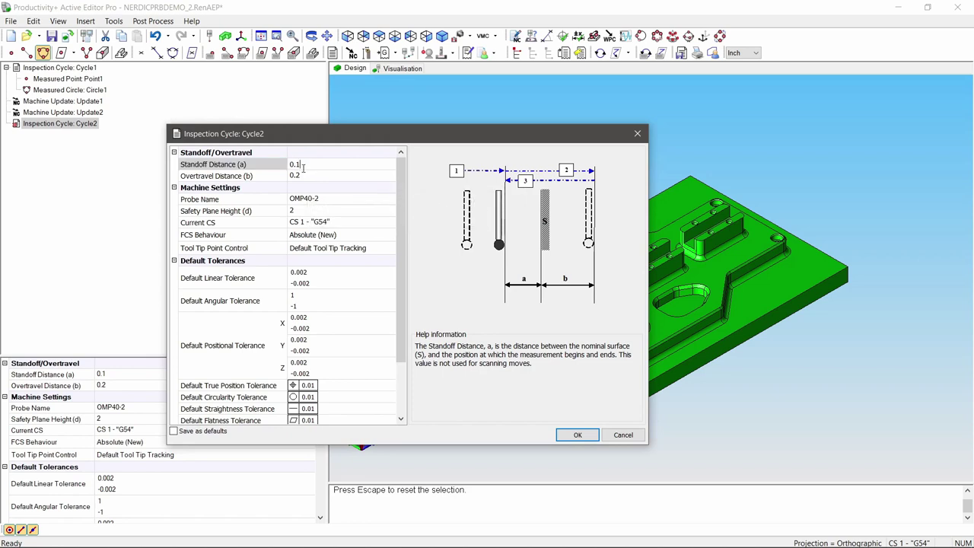
text(03)
- Set the second inspection cycle's probe to OMP60 and accept the cycle settings
click(385, 201)
click(389, 200)
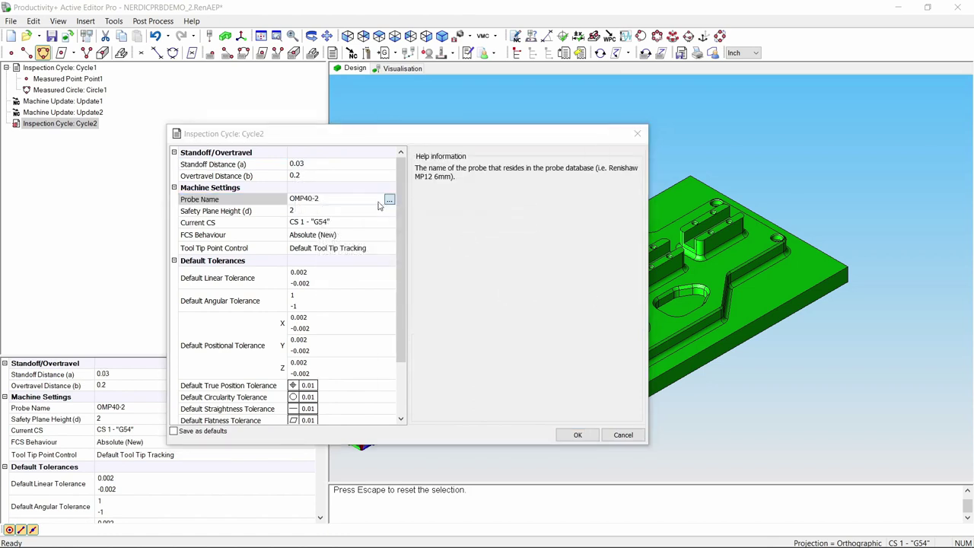
click(461, 164)
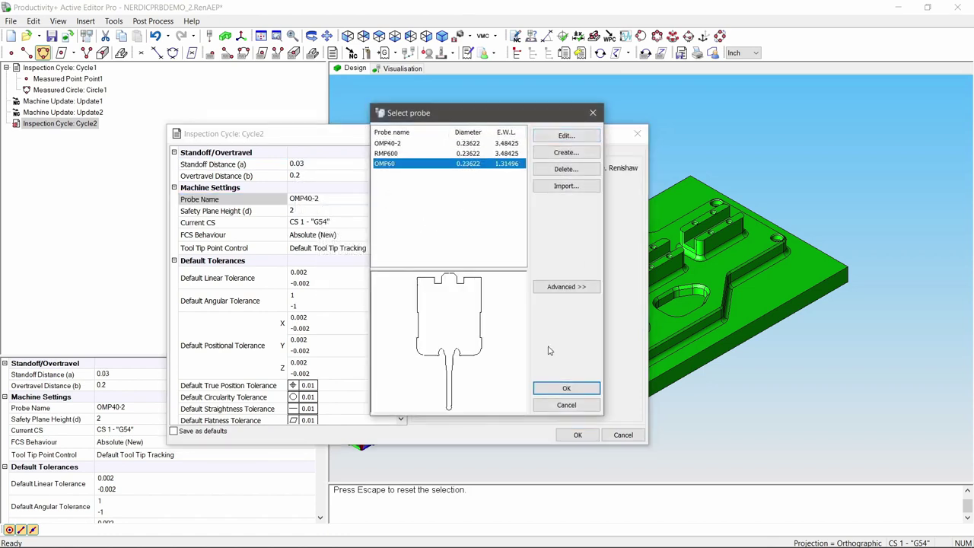
click(566, 388)
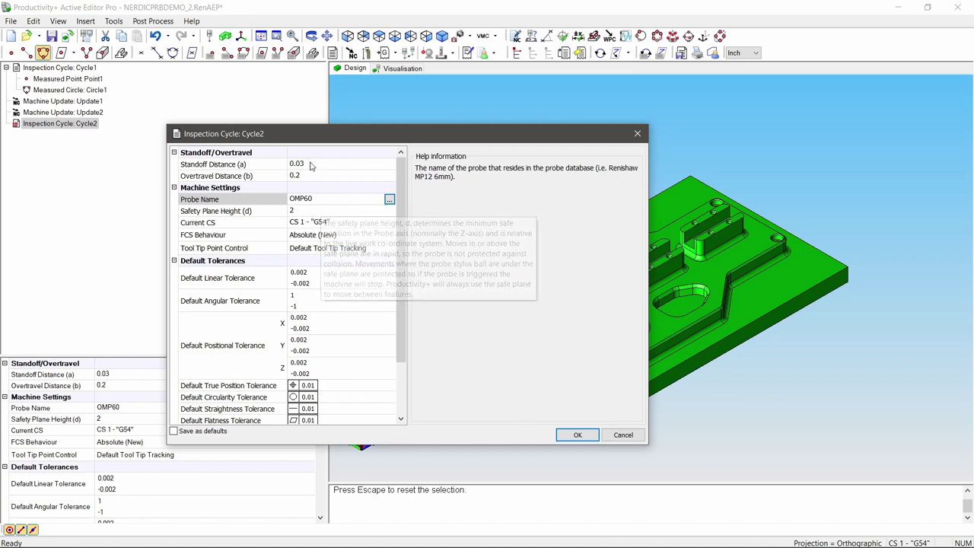
click(572, 435)
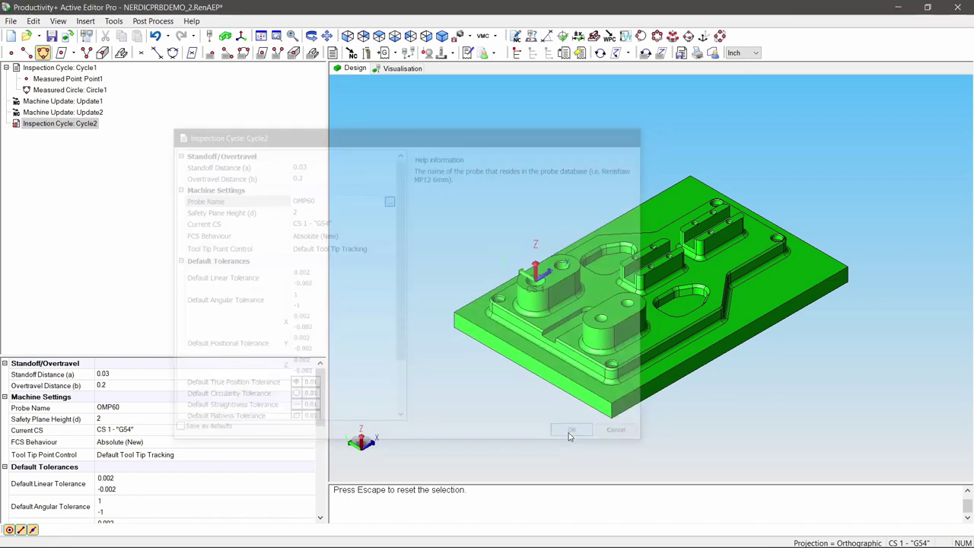
- Compare the standoff distances of the first and second inspection cycles
mouse_move(61, 126)
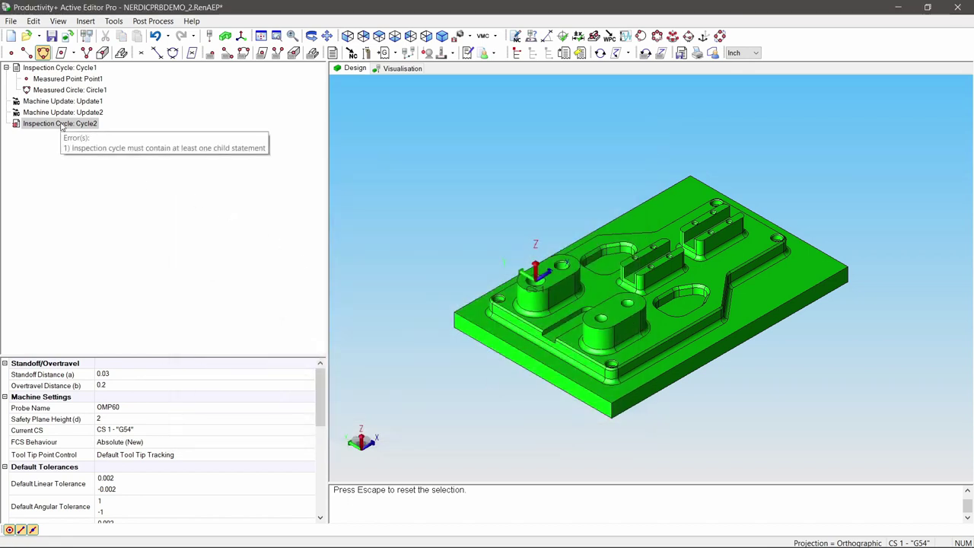
click(59, 68)
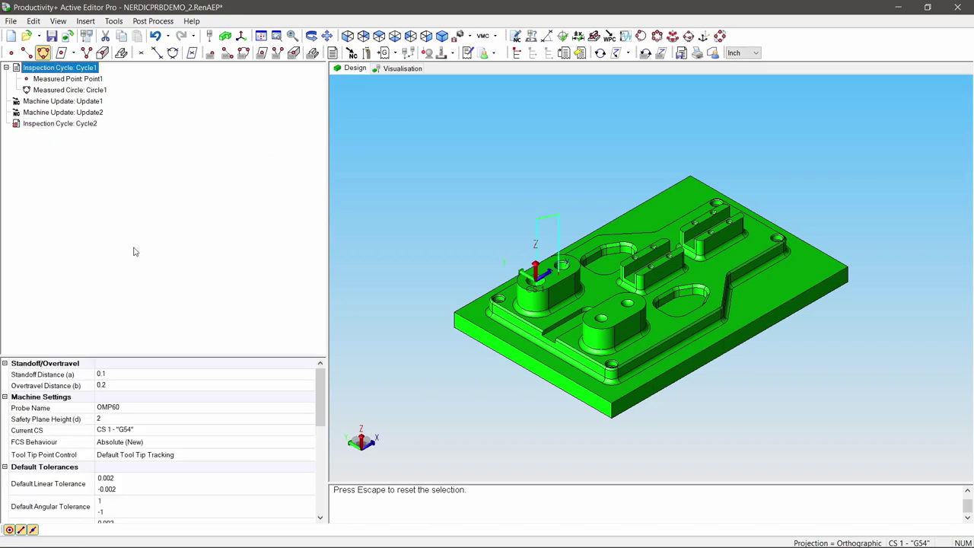
mouse_move(101, 376)
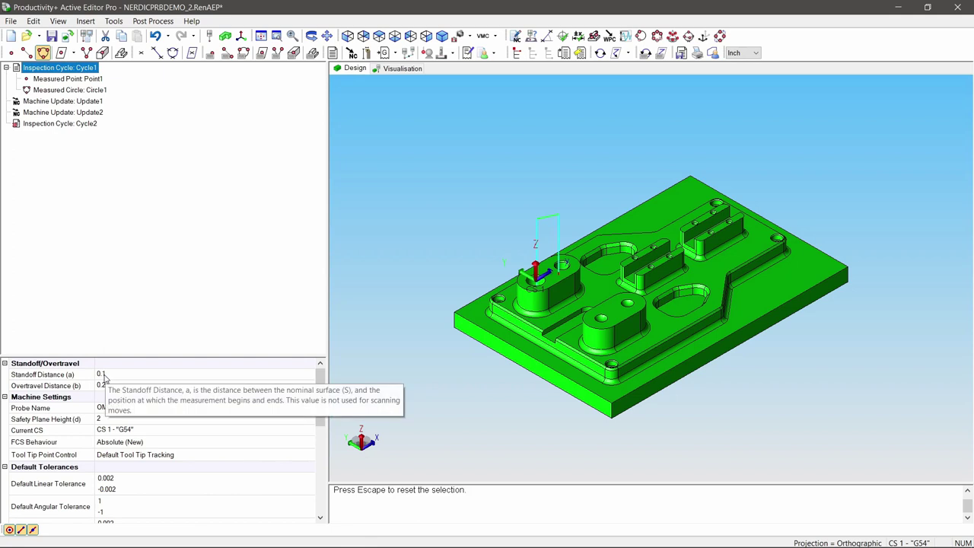
click(82, 124)
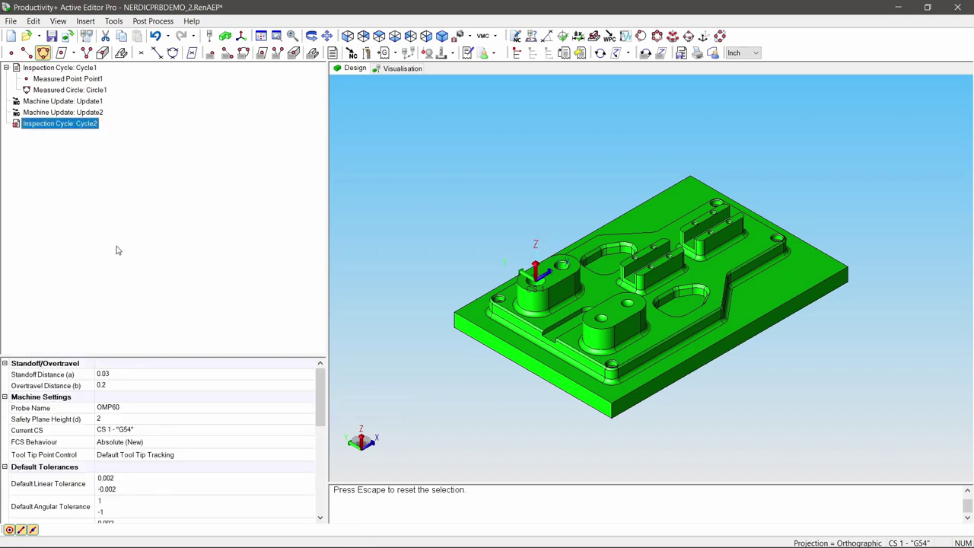
mouse_move(119, 383)
- Add measured circles to the second inspection cycle on the four corner holes of the raised plate
click(42, 52)
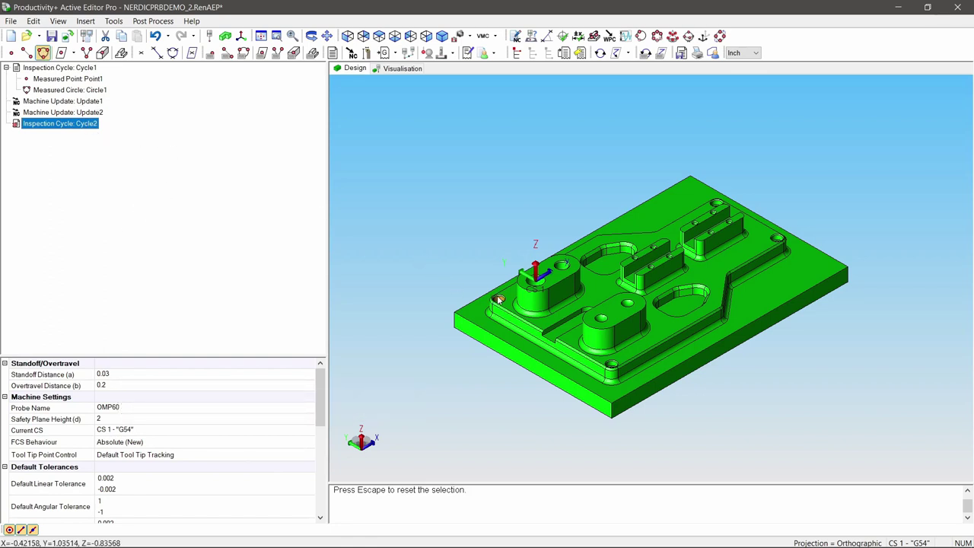
scroll(499, 299, down, 2)
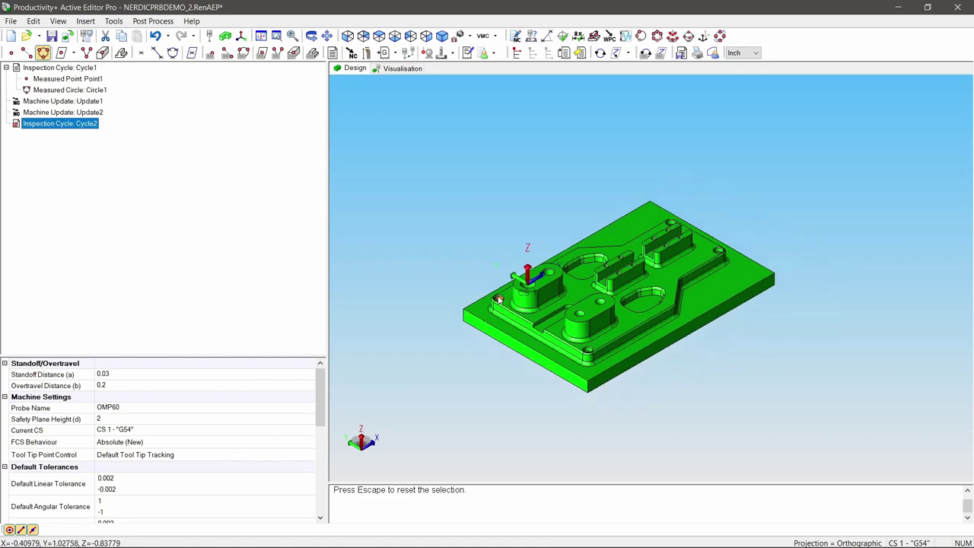
scroll(498, 299, up, 4)
click(601, 314)
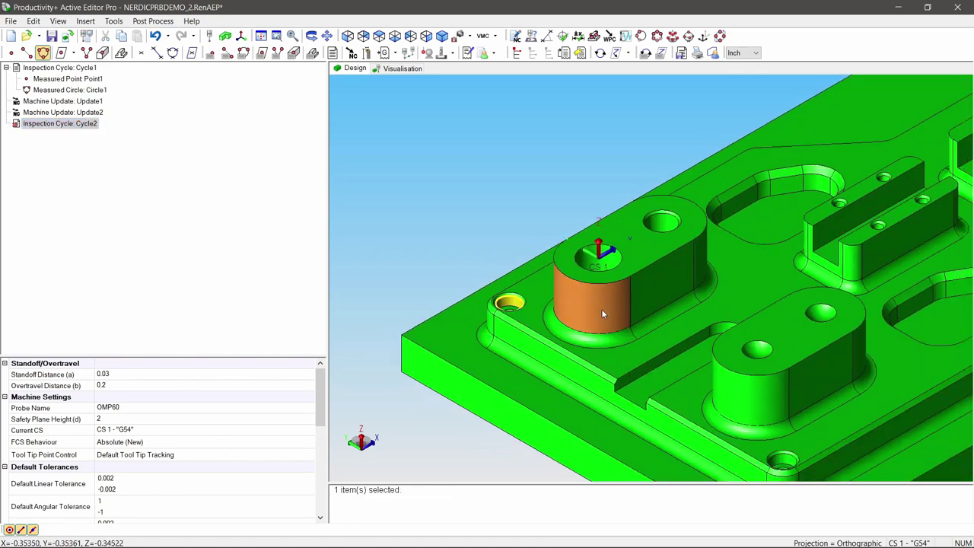
scroll(712, 269, down, 2)
scroll(924, 141, up, 2)
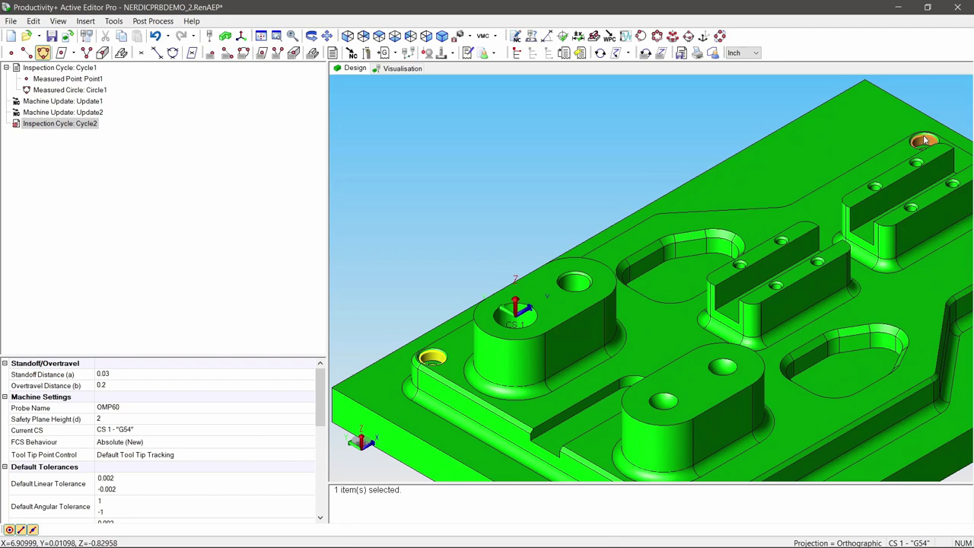
click(925, 141)
scroll(716, 384, down, 2)
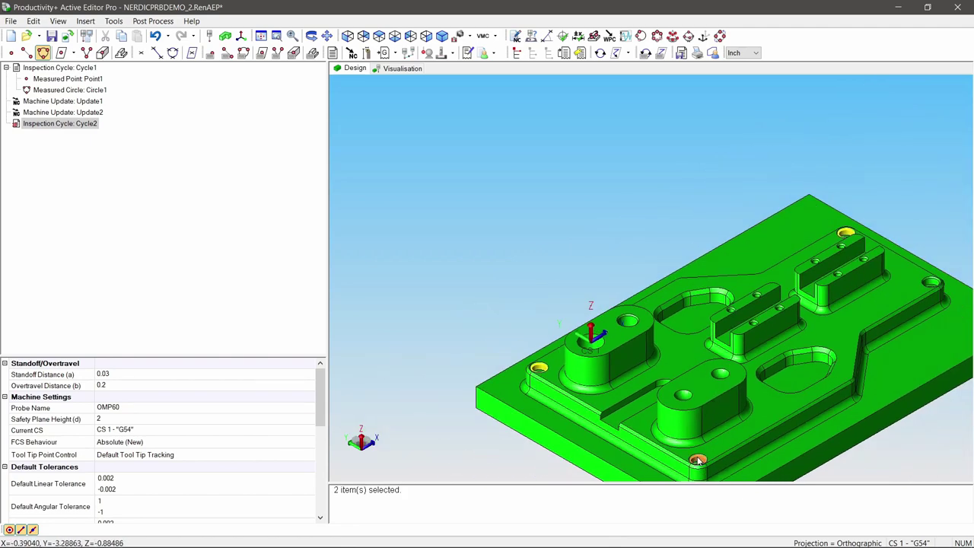
click(699, 461)
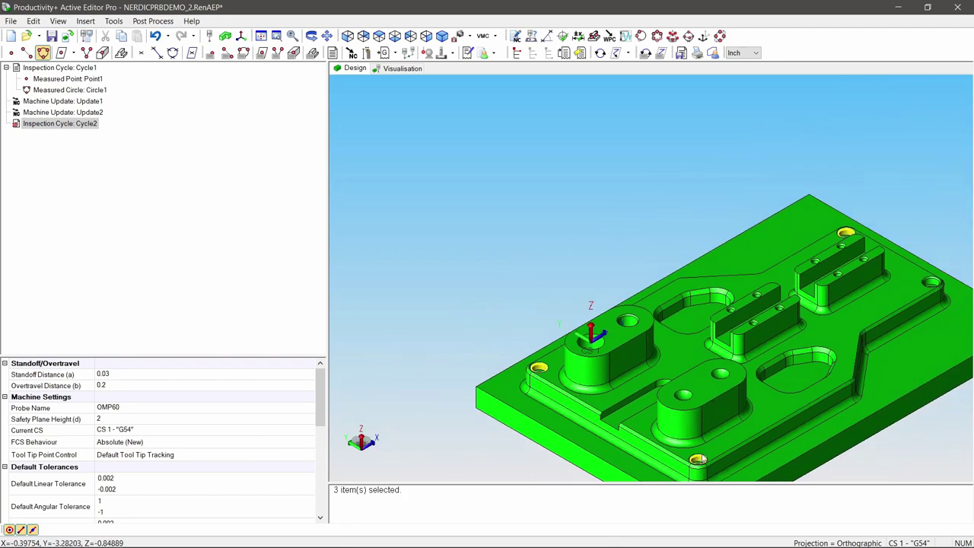
click(930, 283)
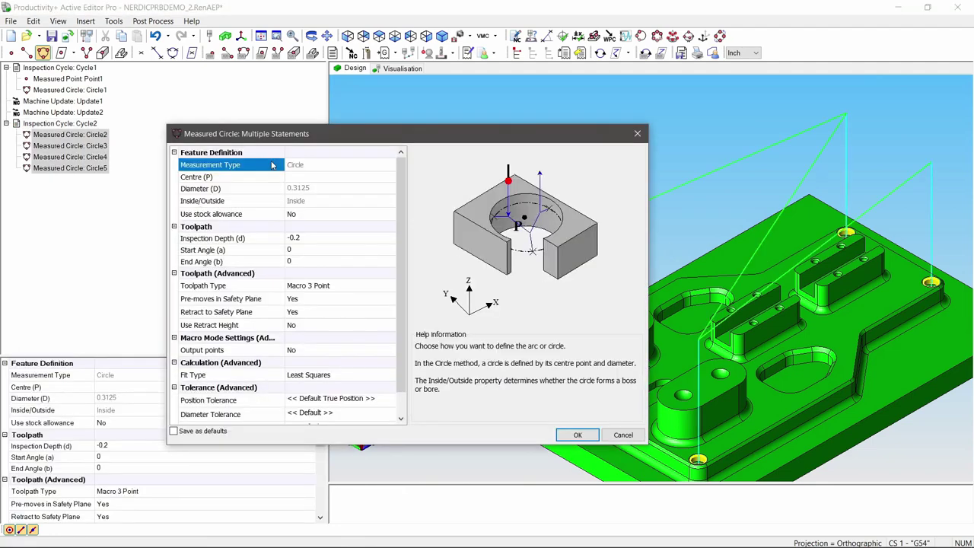
- Set the inspection depth of the four corner-hole circles to -0.035 and accept their settings
drag(347, 136, 321, 108)
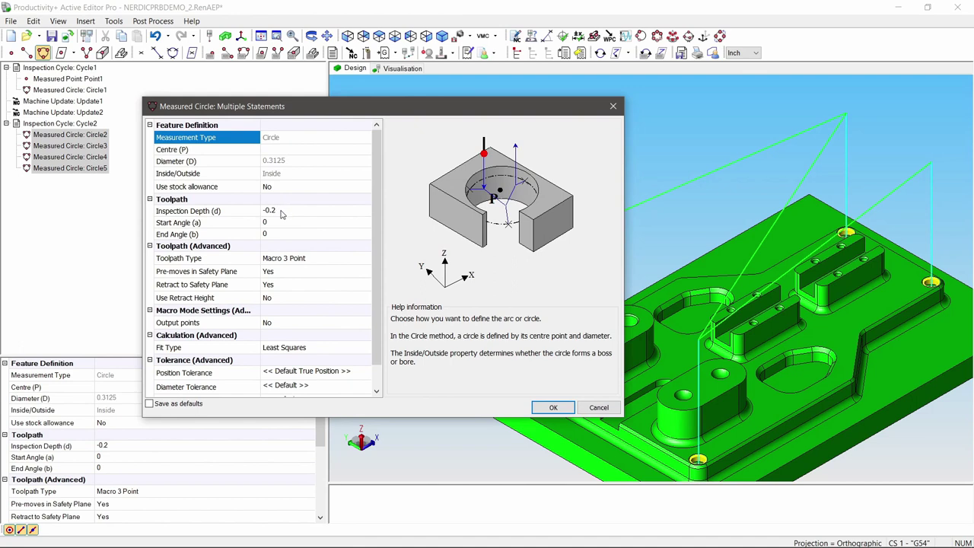
mouse_move(280, 213)
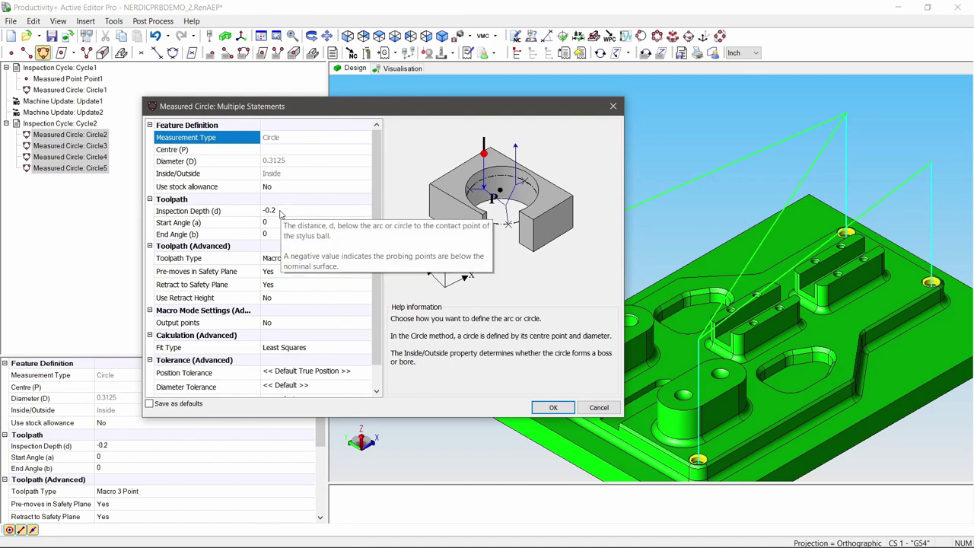
click(278, 213)
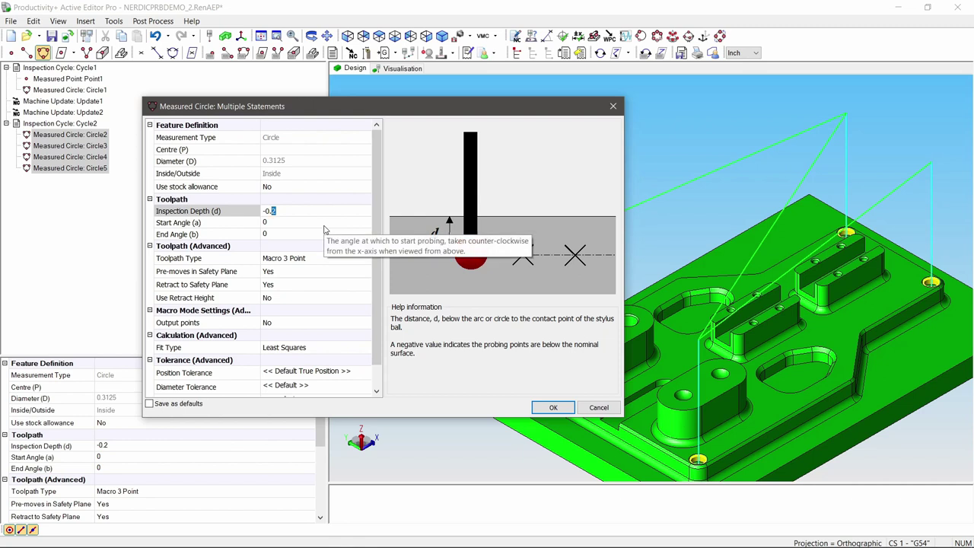
key(BackSpace)
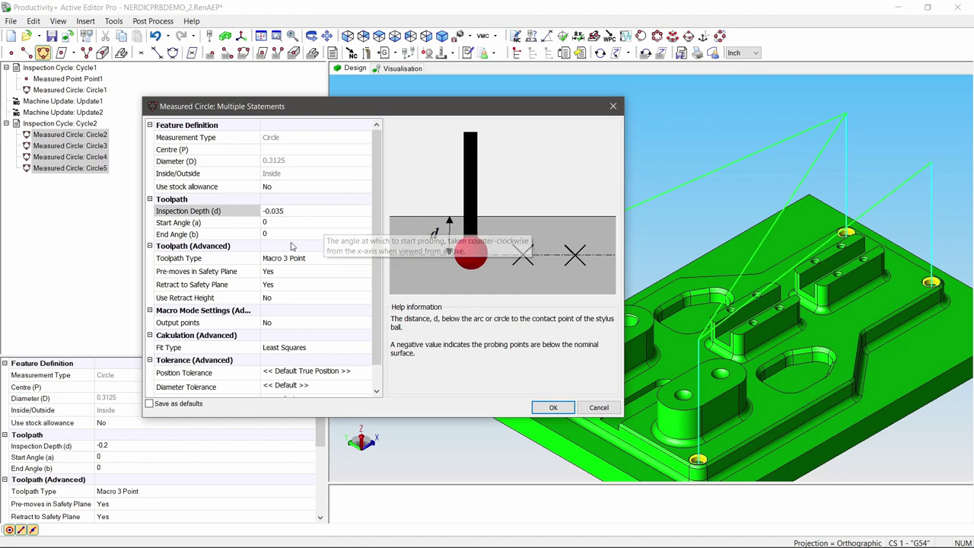
click(313, 258)
scroll(376, 241, down, 1)
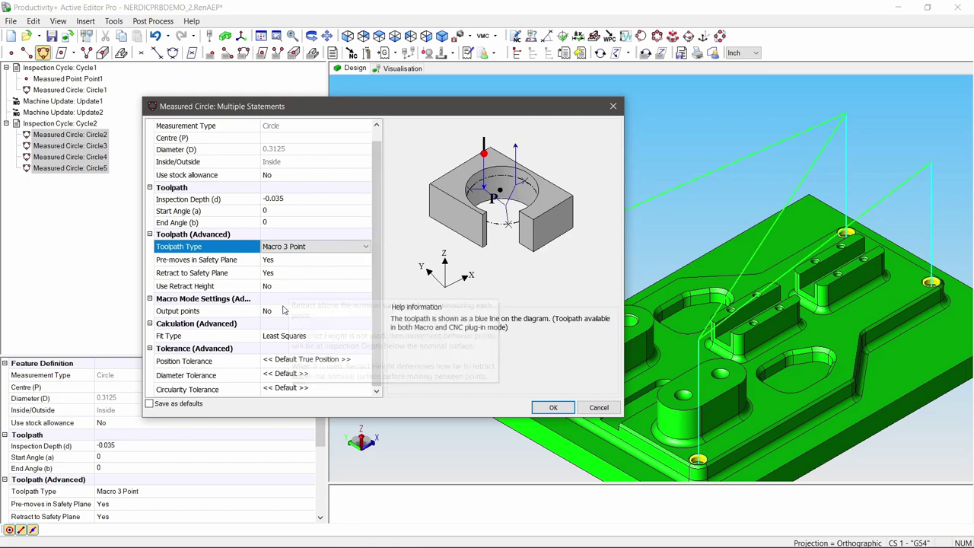
click(553, 407)
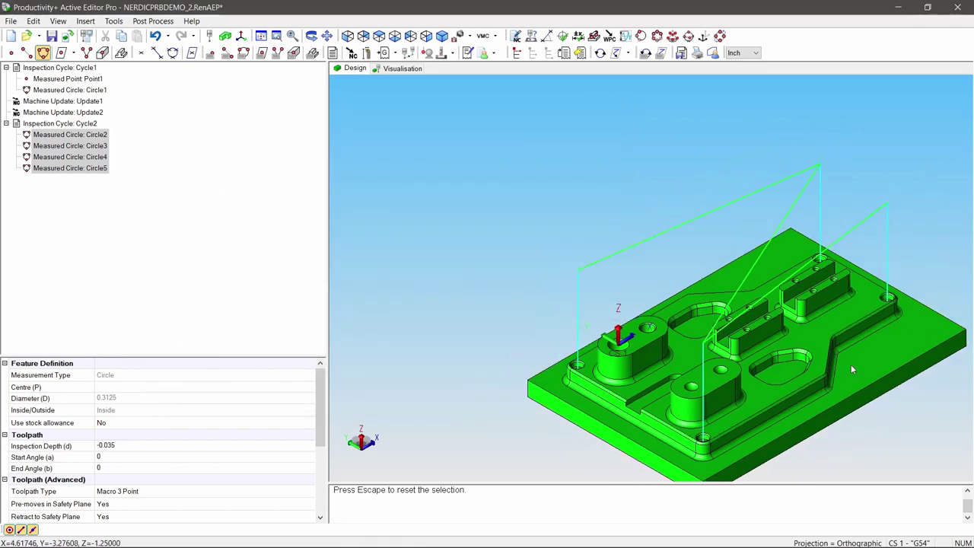
- Simulate the probing program from the first inspection cycle to check the corner-hole measurements, and return to the design view
scroll(863, 369, up, 3)
scroll(536, 282, down, 1)
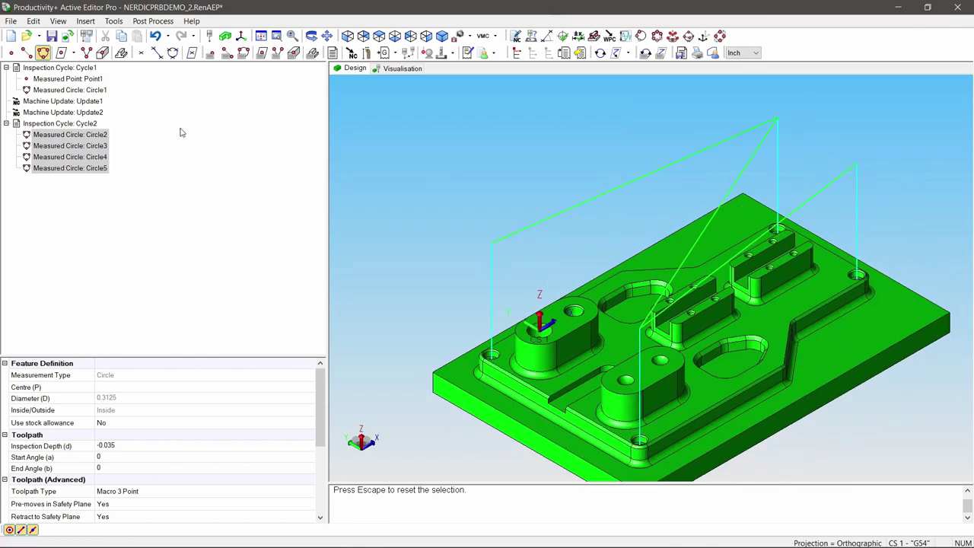
click(162, 123)
click(77, 70)
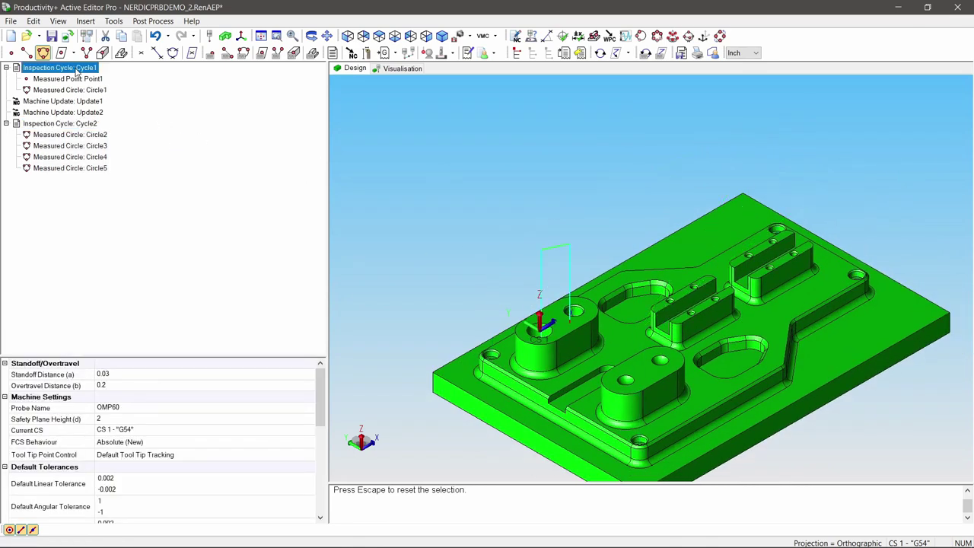
click(399, 70)
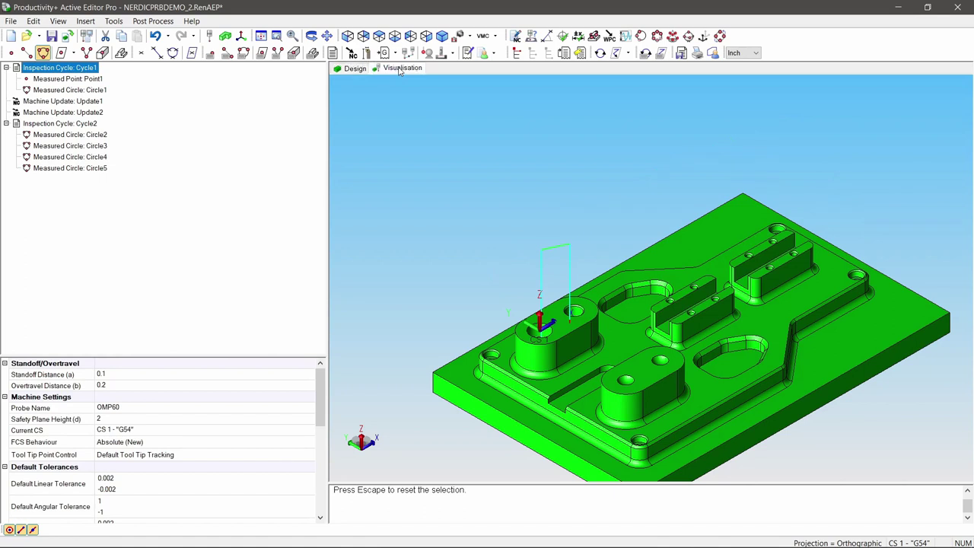
click(370, 84)
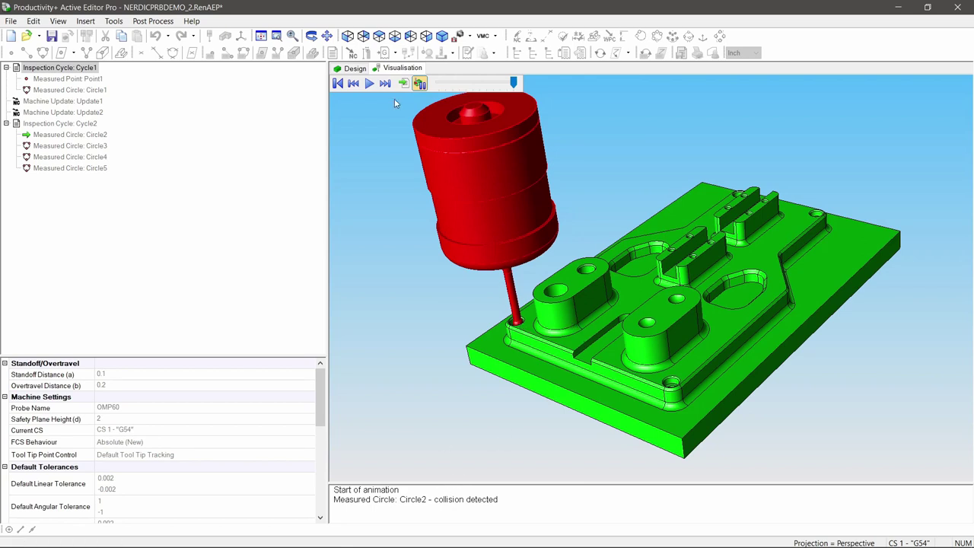
click(353, 68)
- Set the inspection depth of all four measured circles in the second inspection cycle to -0.02
click(54, 125)
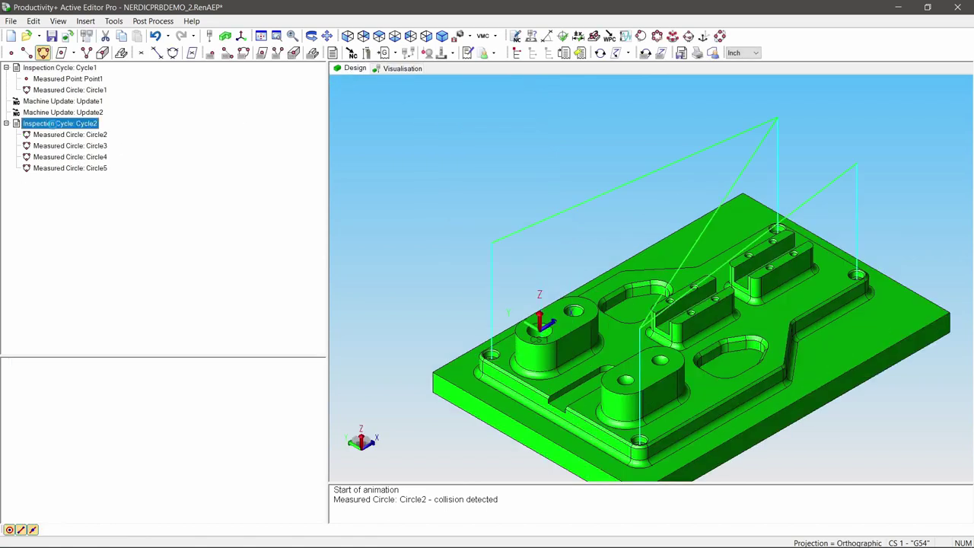
click(53, 135)
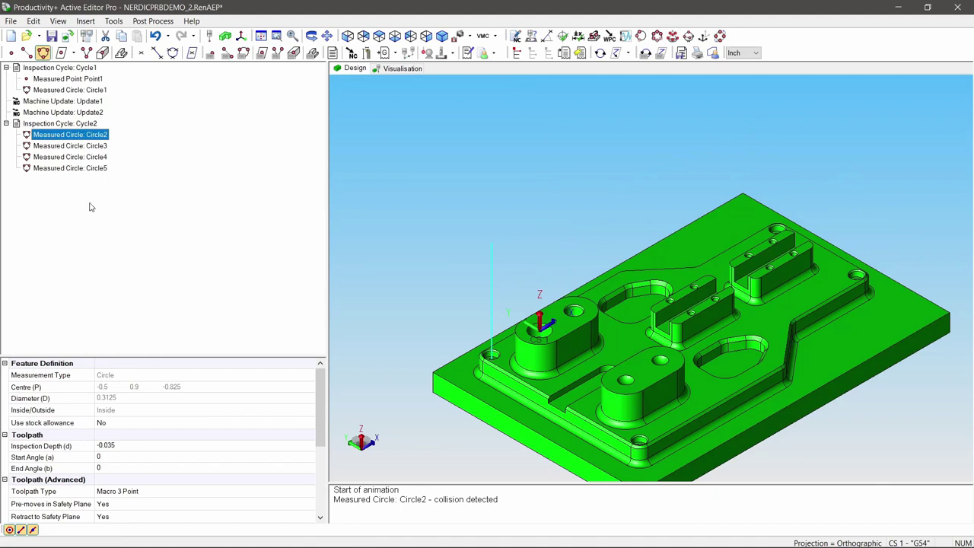
shift+click(76, 169)
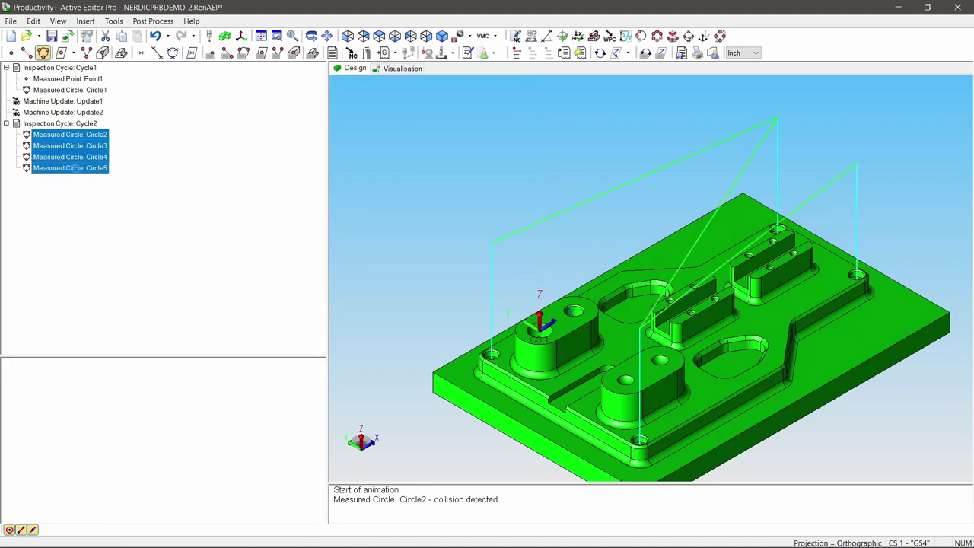
click(115, 446)
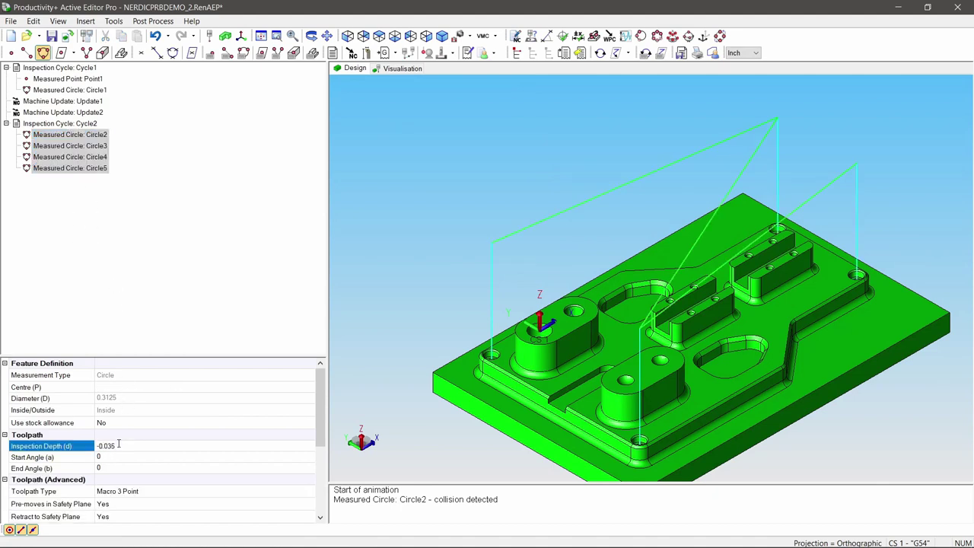
drag(116, 446, 109, 453)
text(2)
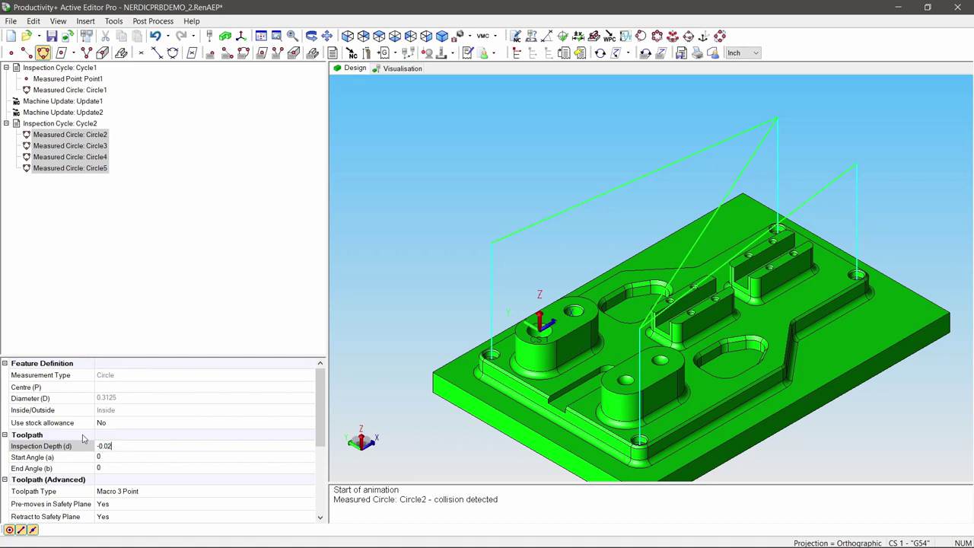
key(Return)
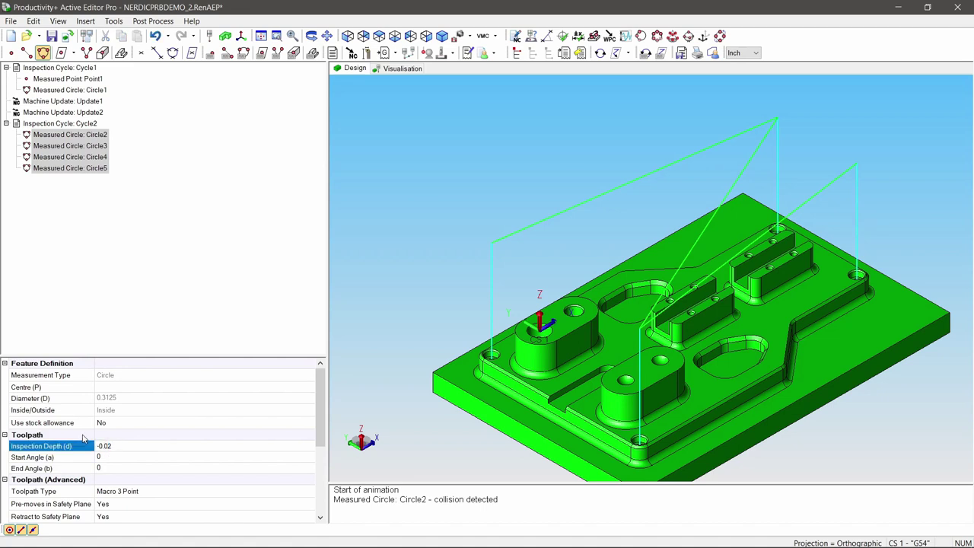
click(110, 233)
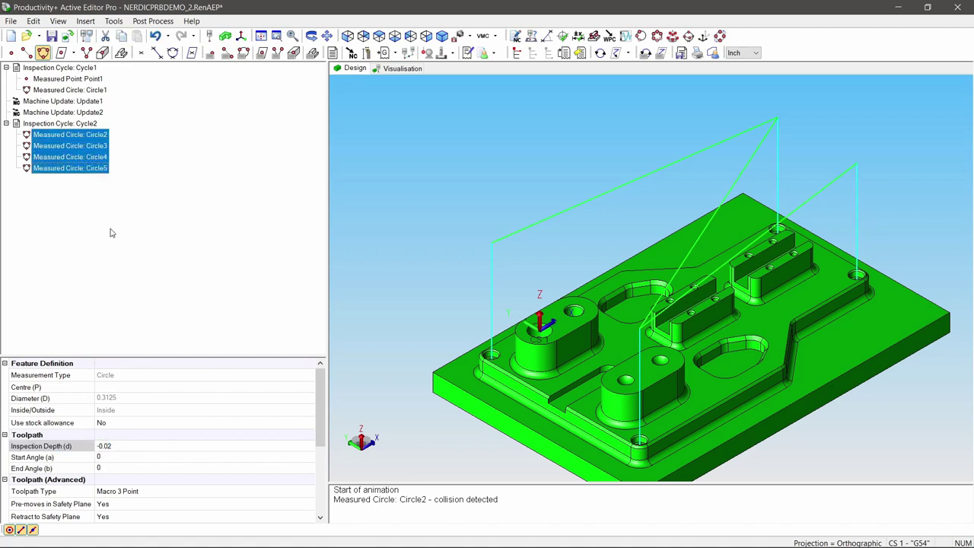
- Check individual corner circles in the second cycle, replay the probing simulation, and return to the design view
click(106, 147)
click(92, 158)
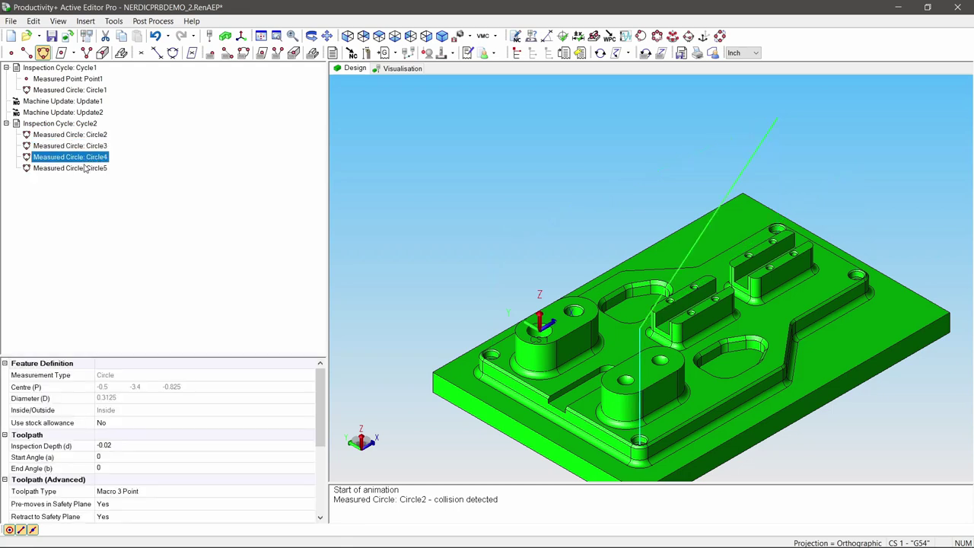
click(82, 135)
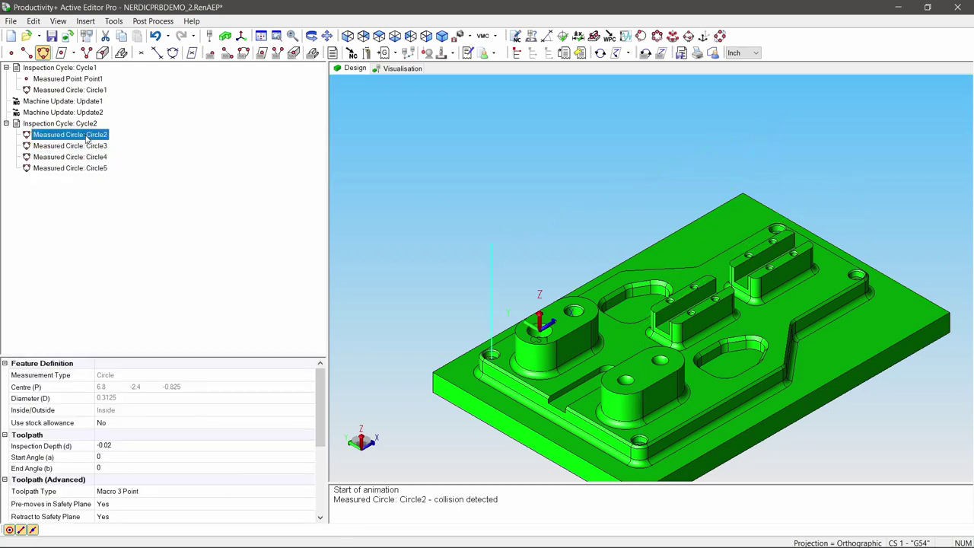
click(415, 70)
click(370, 83)
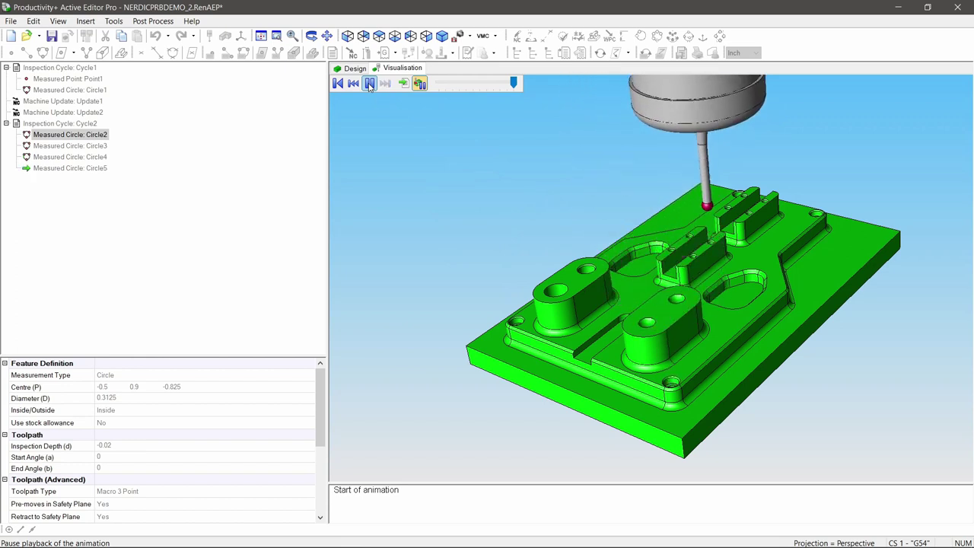
click(369, 85)
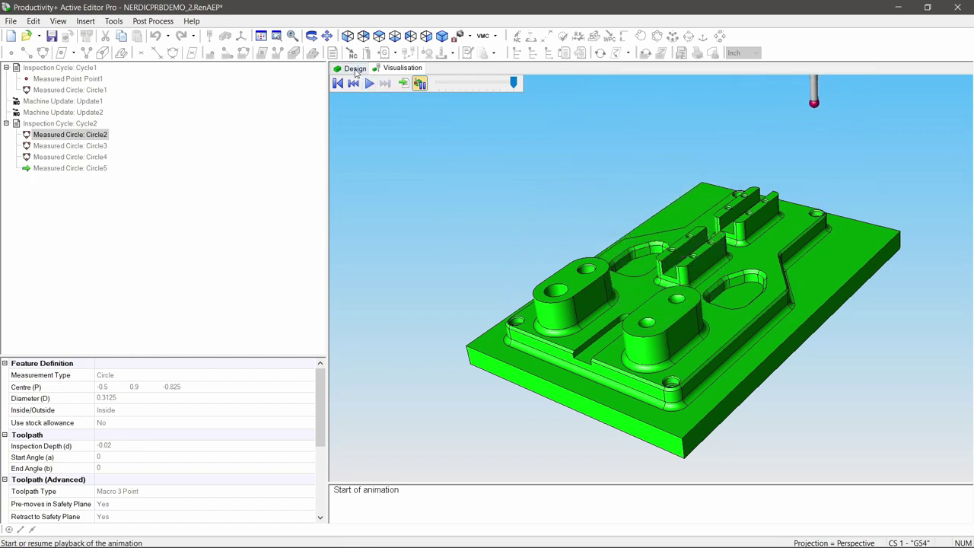
click(354, 69)
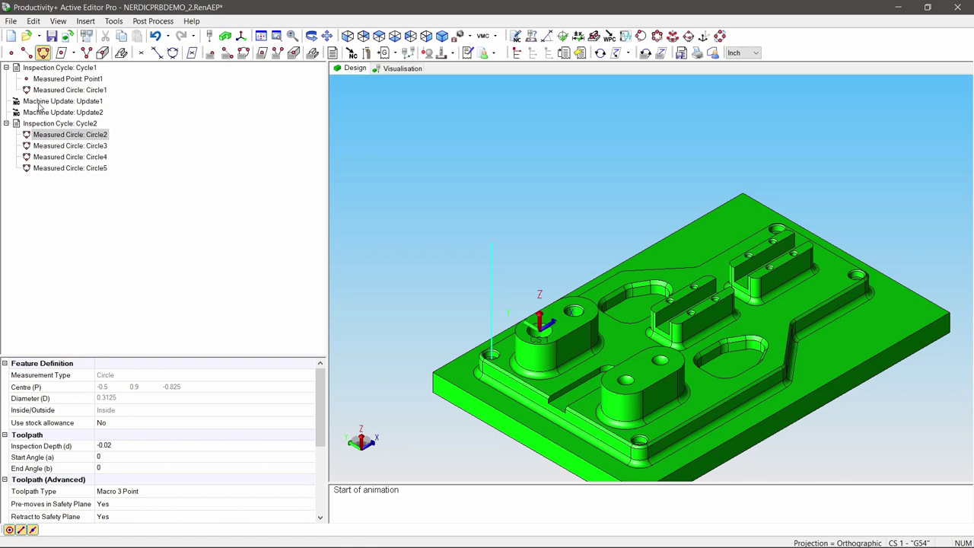
- Rename the second inspection cycle as Holes
click(47, 124)
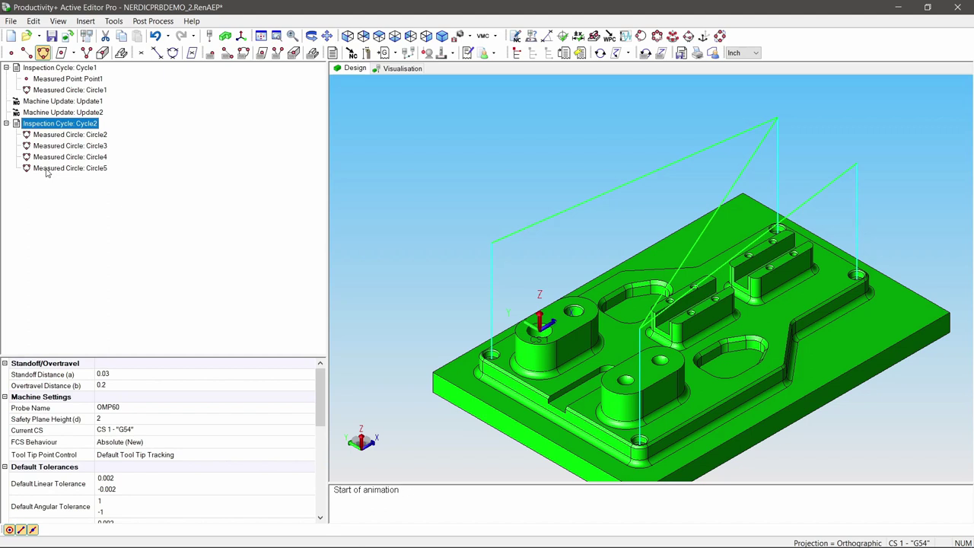
click(81, 125)
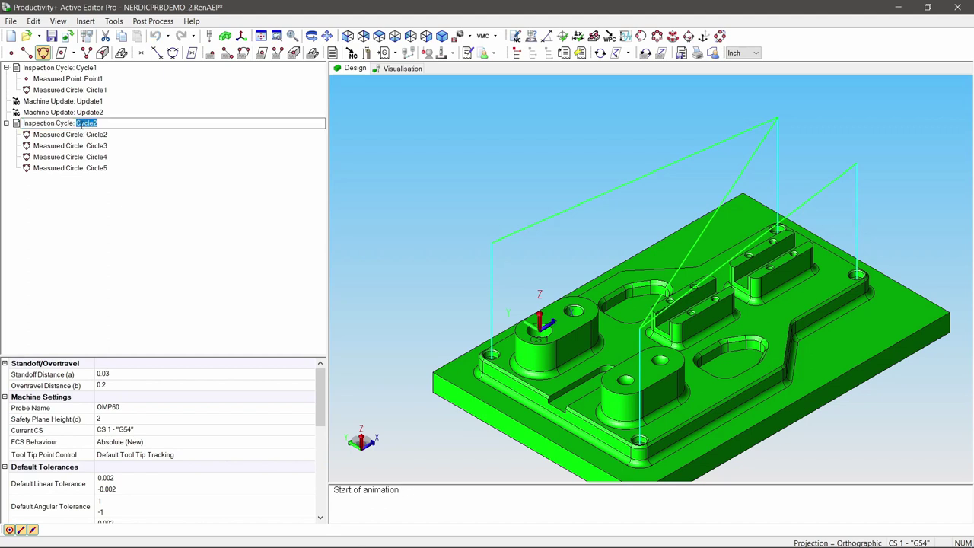
text(Holes)
key(Return)
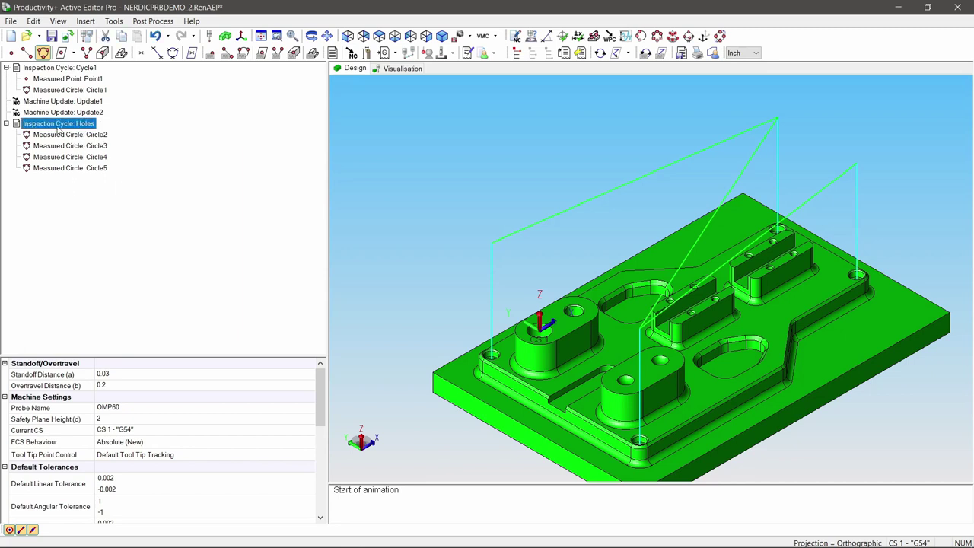
- Rename the first inspection cycle as WCS and collapse both inspection cycles in the program tree
right_click(83, 69)
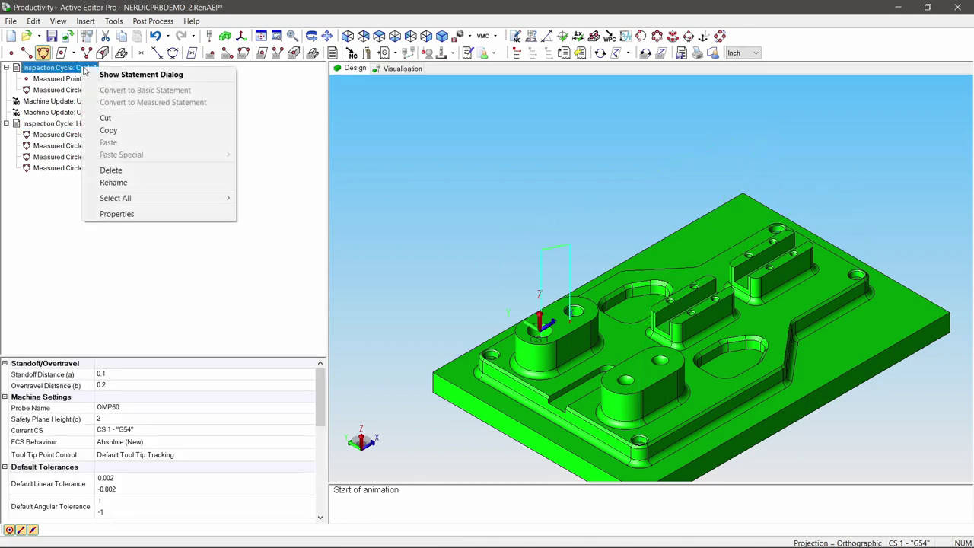
click(112, 183)
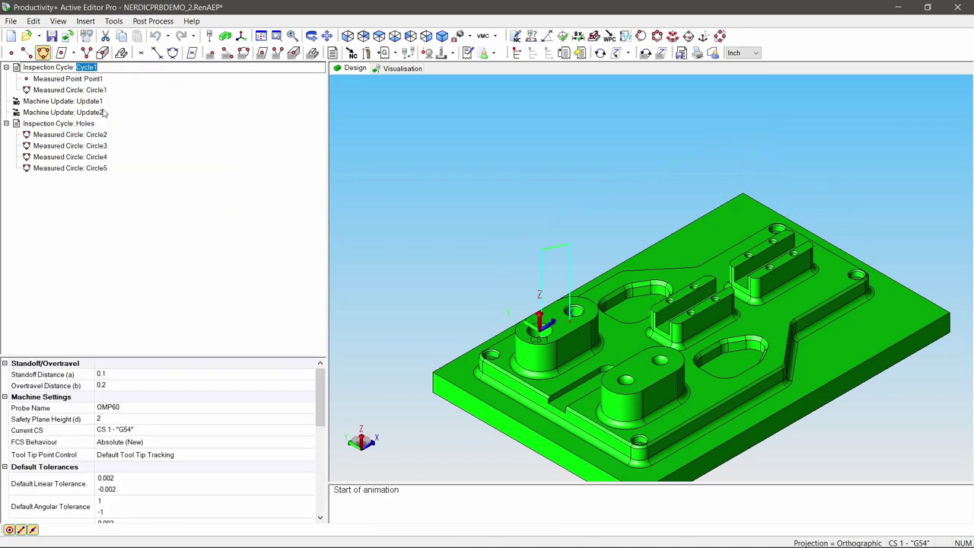
text(WCS)
key(Return)
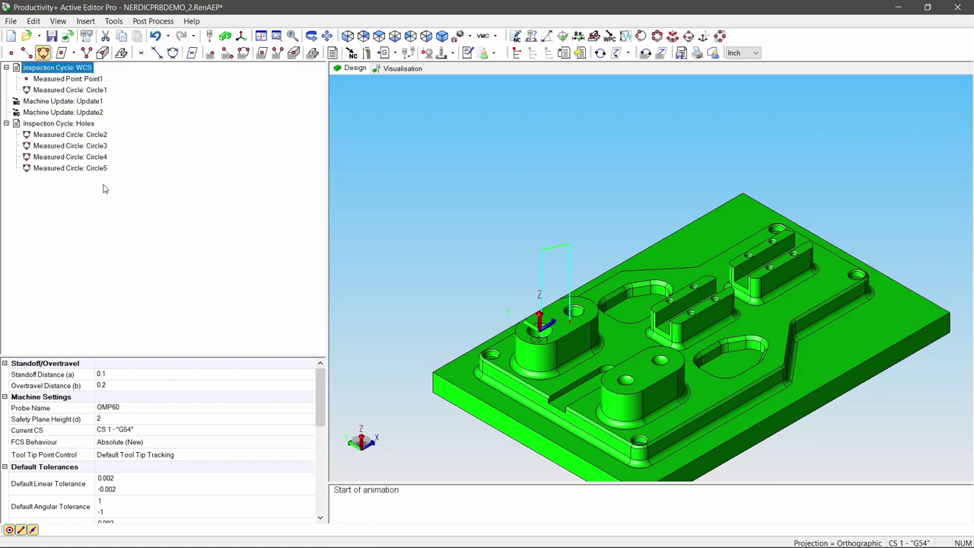
click(6, 123)
click(6, 67)
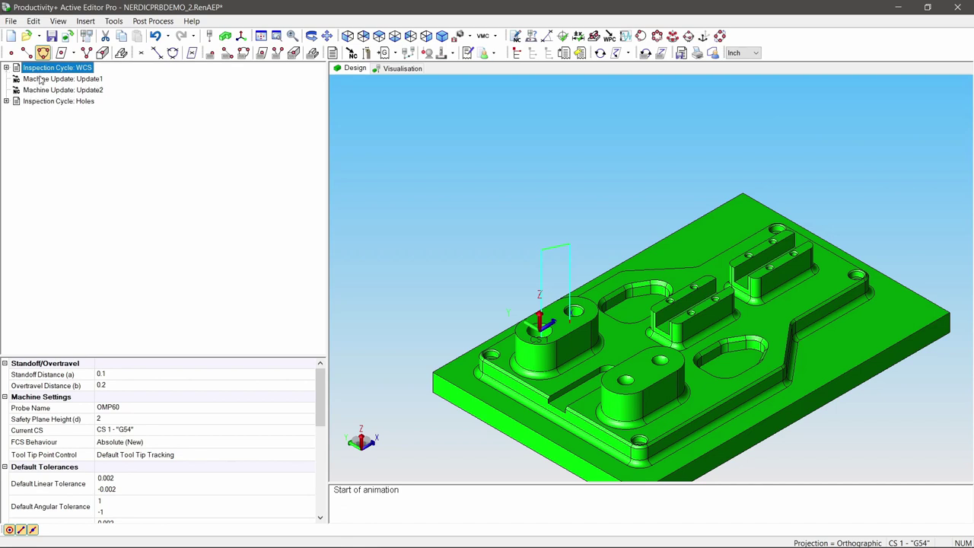
- Add another inspection cycle after the Holes cycle and set its probe to OMP60
click(79, 105)
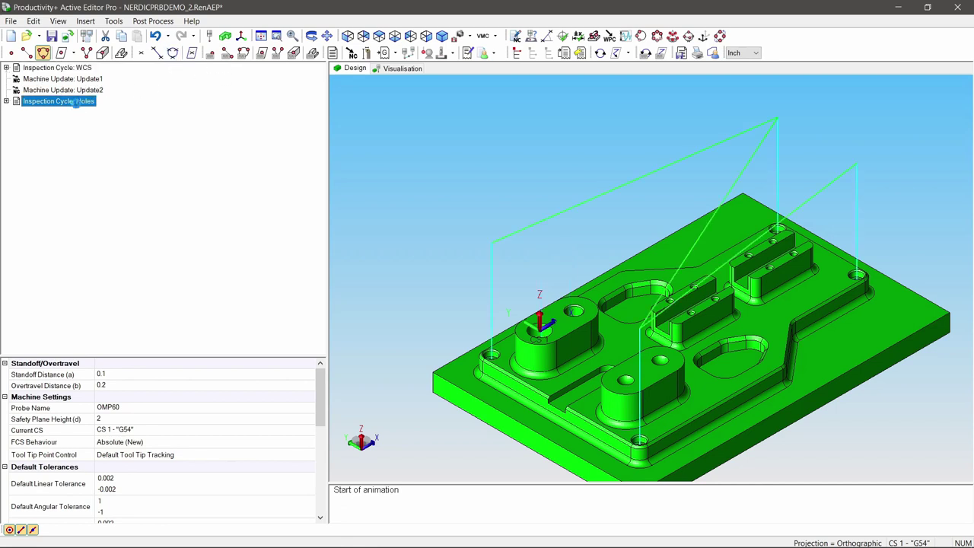
click(333, 54)
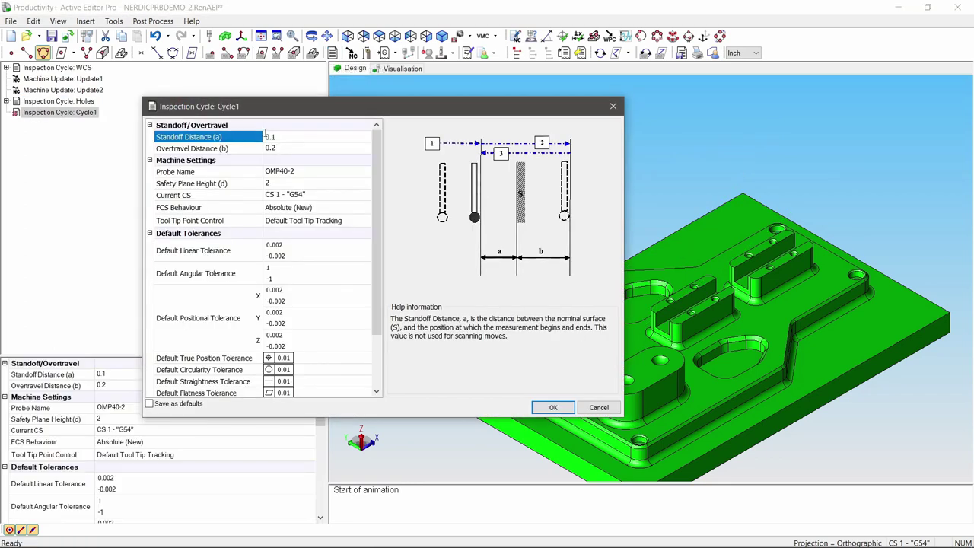
click(284, 172)
click(364, 172)
click(386, 164)
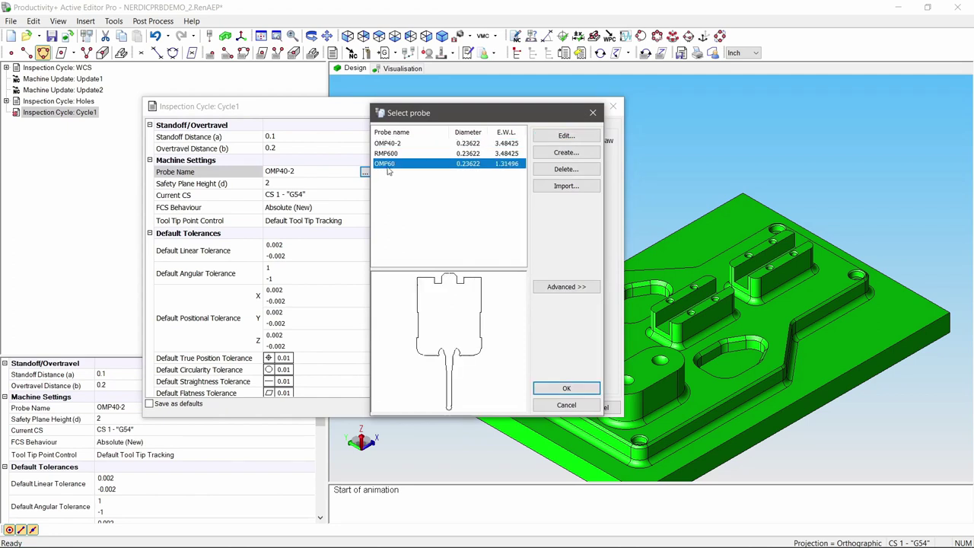
click(563, 388)
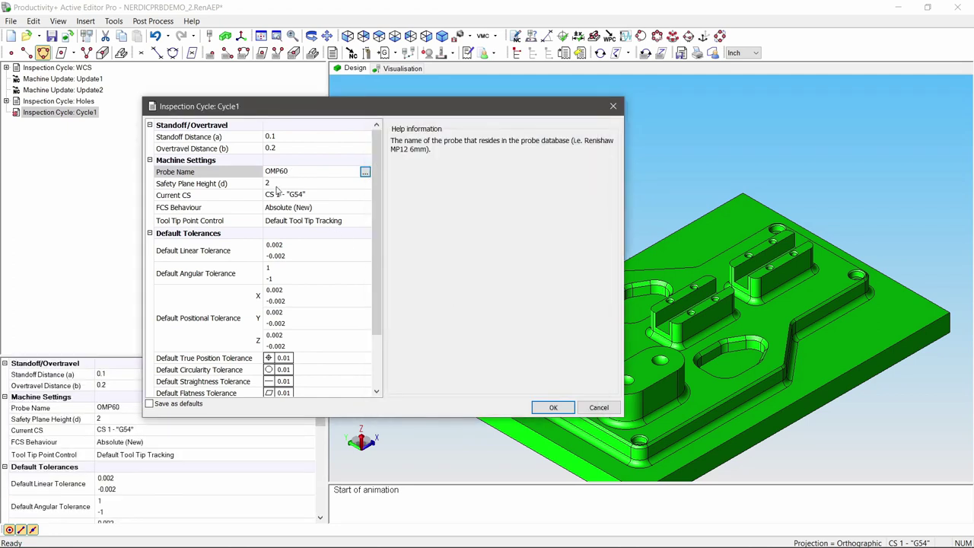
click(552, 408)
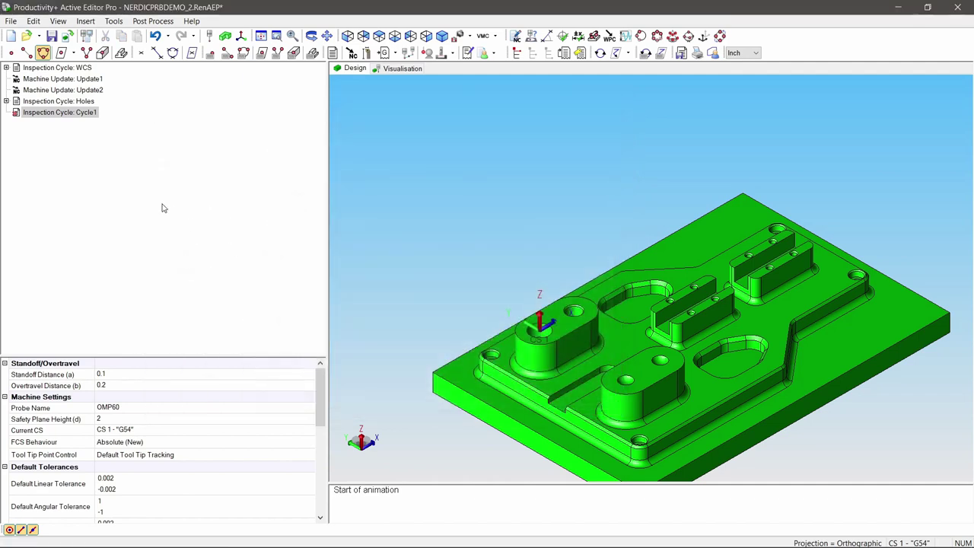
- Rename the new third inspection cycle as WebPocket
right_click(64, 114)
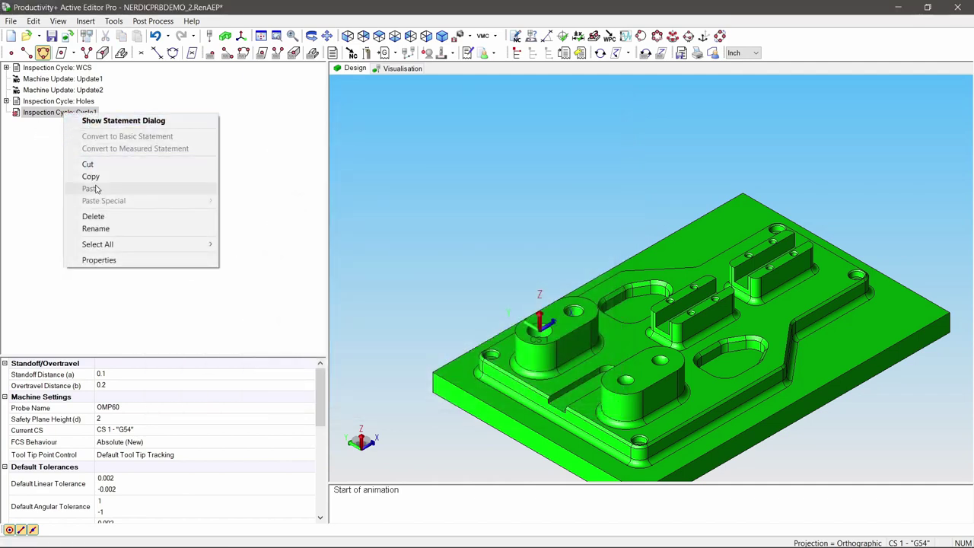
click(96, 229)
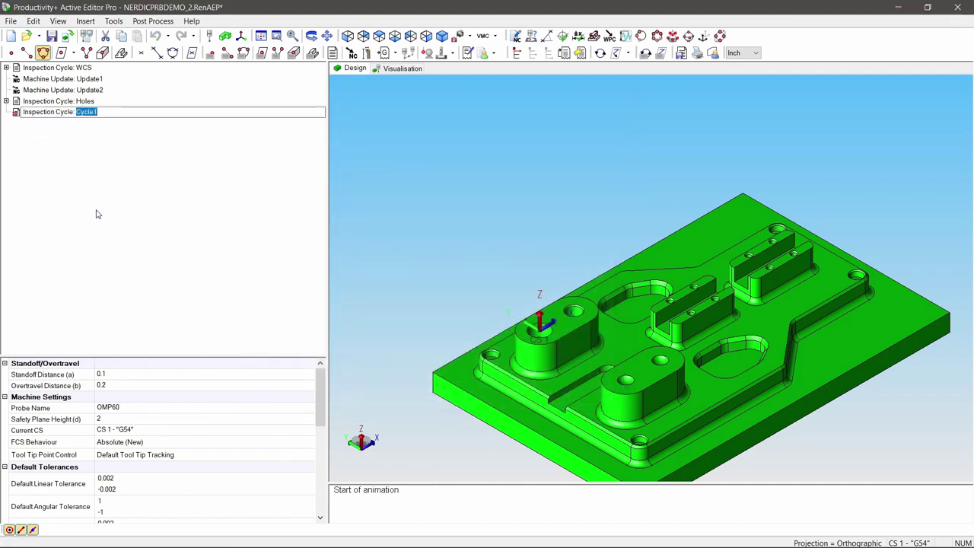
text(WebPocket)
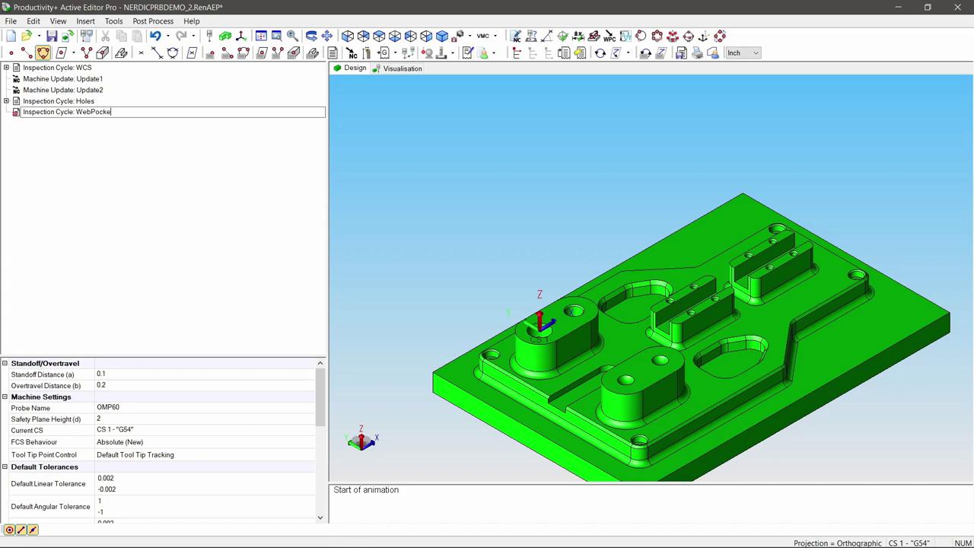
click(125, 157)
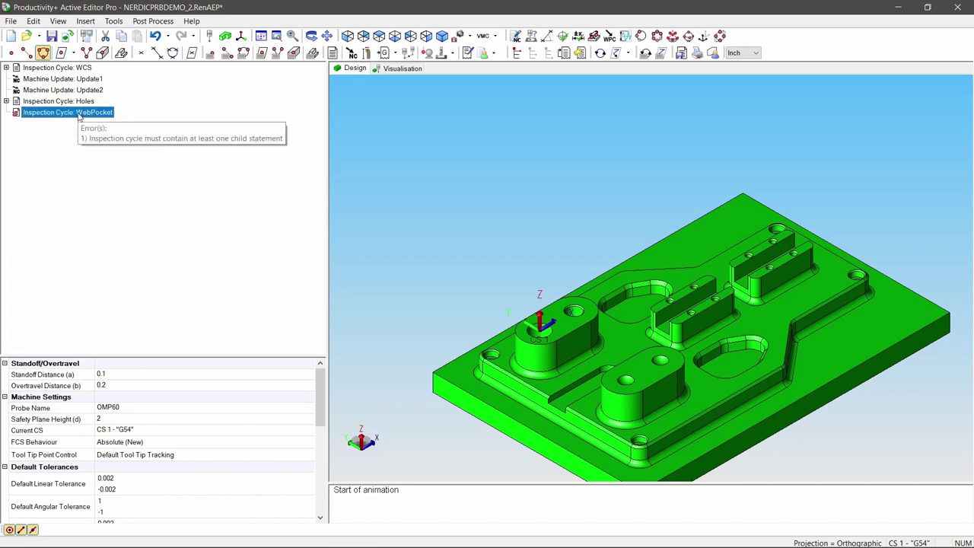
- Add a measured web or pocket to the WebPocket cycle using the two inner slot faces of the slotted block nearer the G54 origin
click(121, 55)
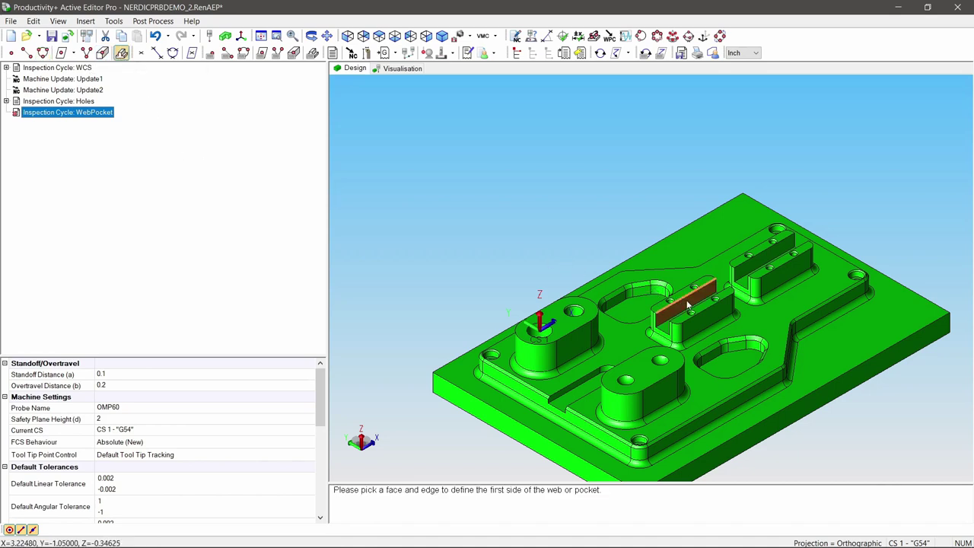
scroll(694, 299, up, 4)
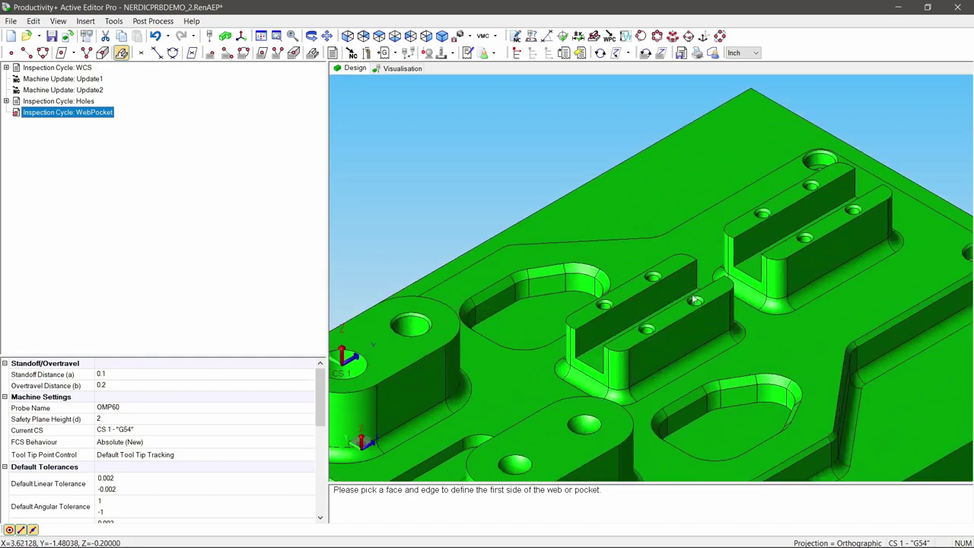
click(642, 293)
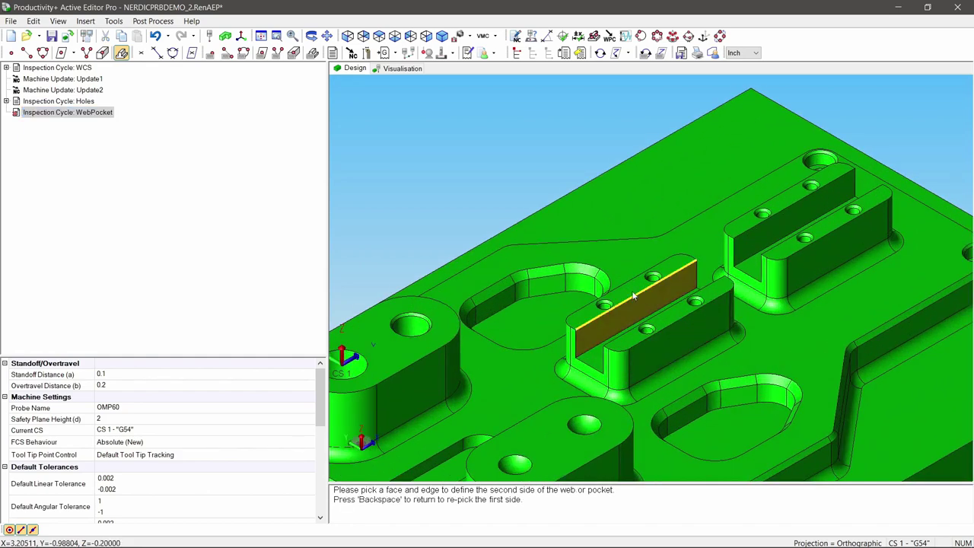
middle_drag(641, 292, 729, 332)
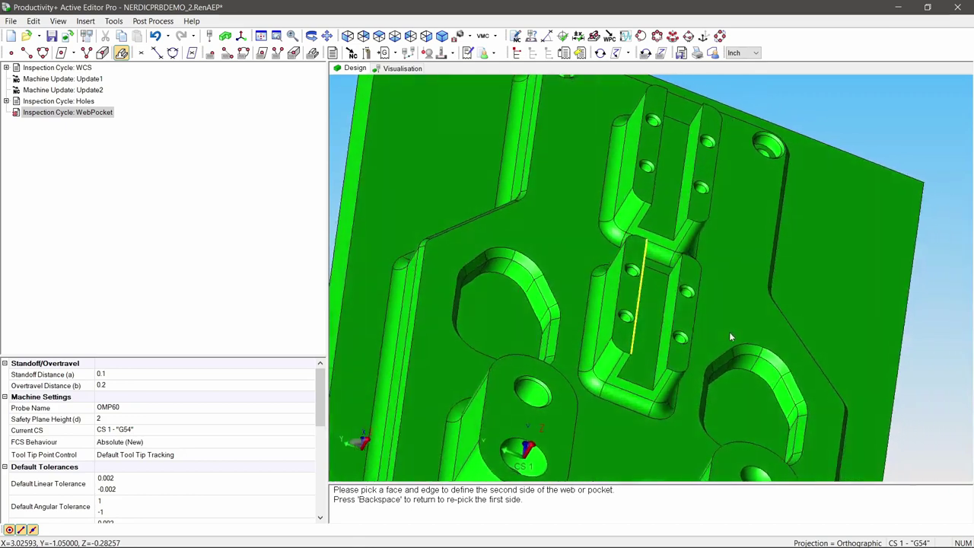
click(673, 321)
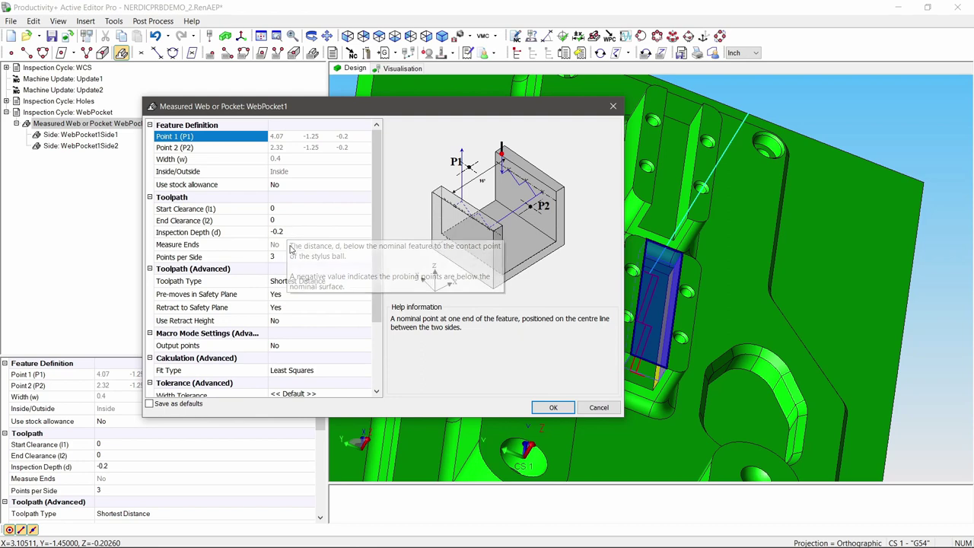
- Give the first pocket a custom width tolerance of 0.007 upper and -0.001 lower, and accept its measurement settings
drag(377, 260, 365, 329)
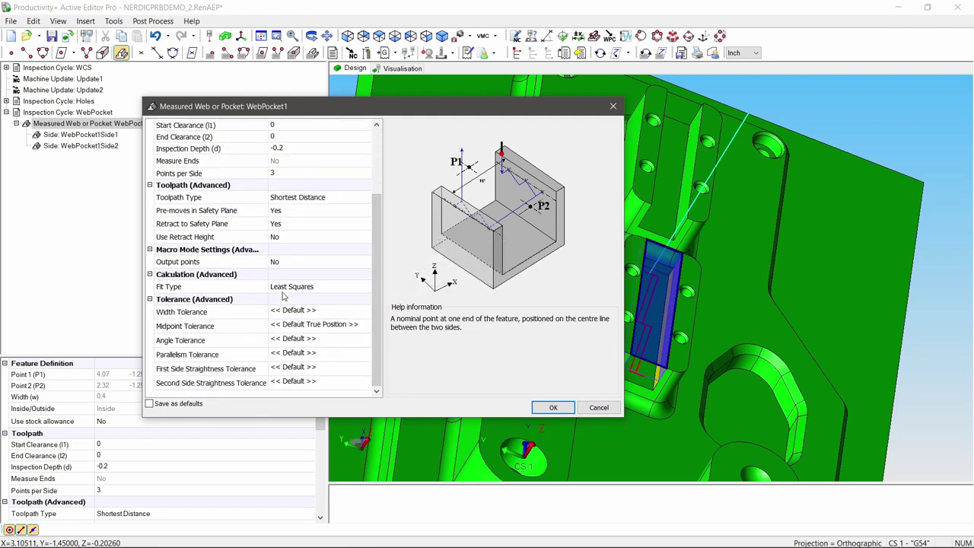
click(293, 314)
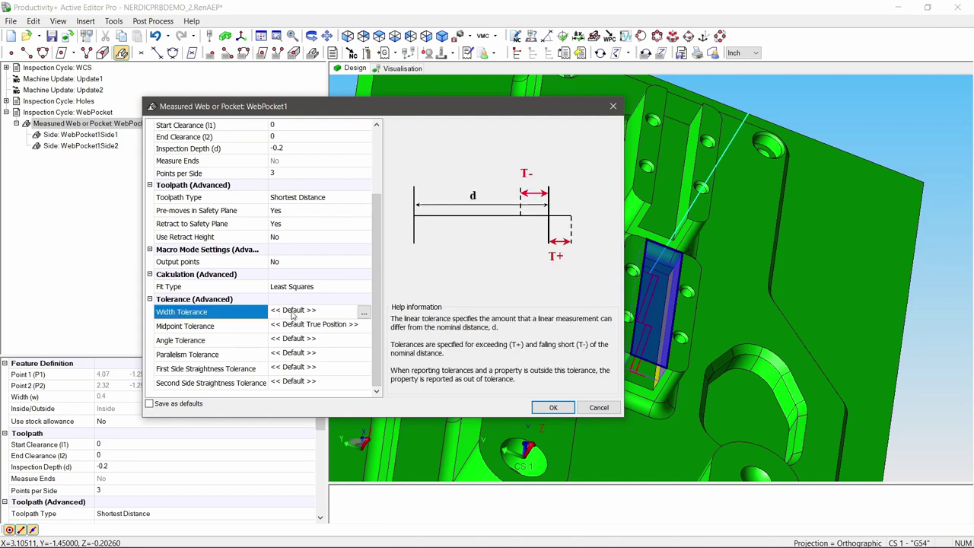
click(363, 313)
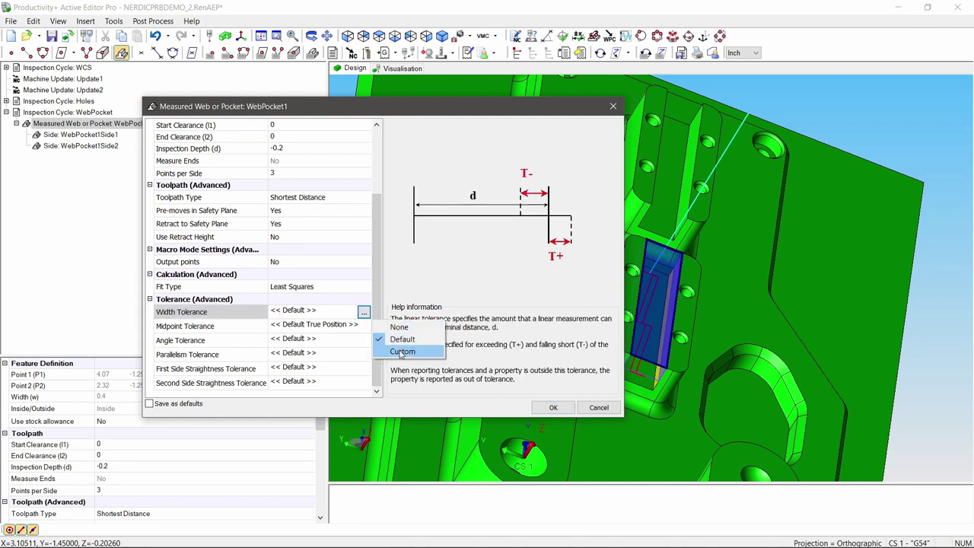
click(401, 351)
click(281, 310)
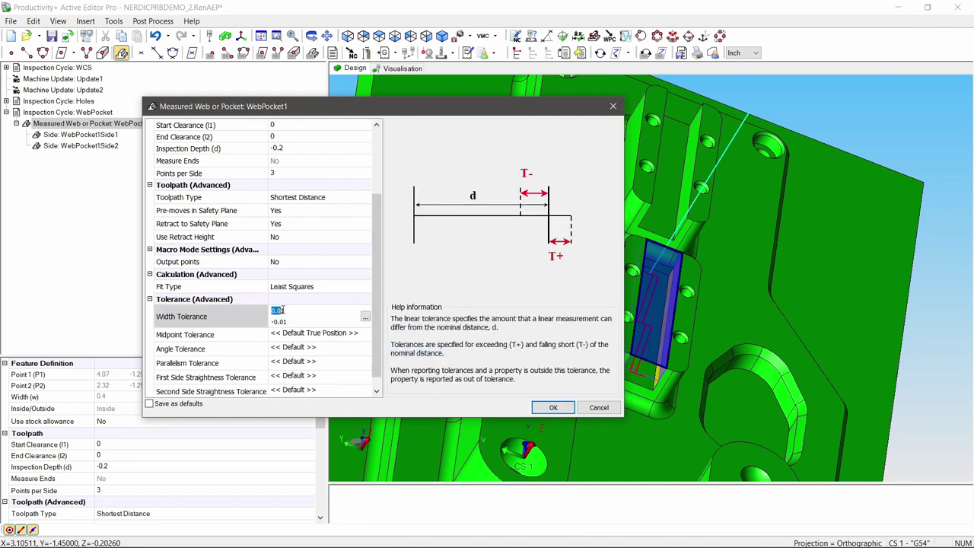
drag(281, 309, 289, 309)
click(289, 323)
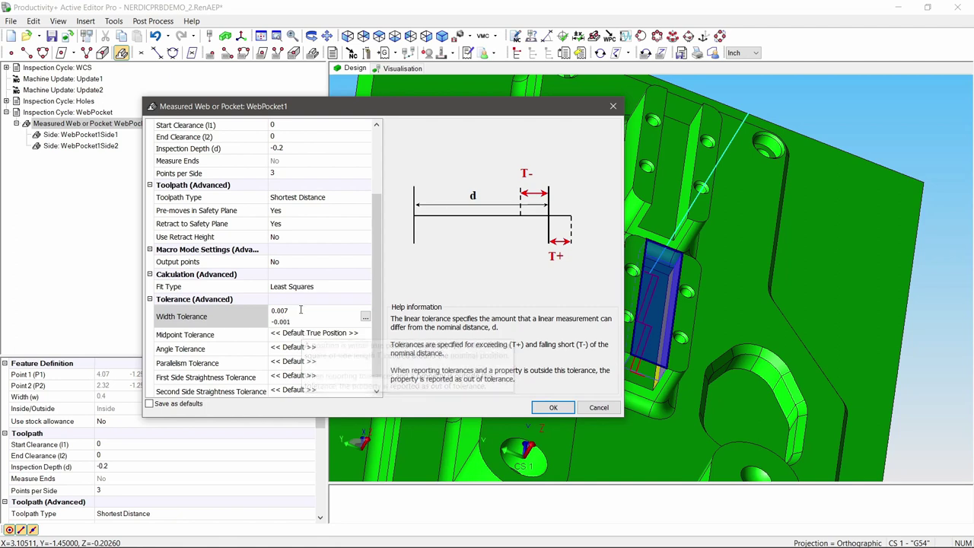
click(302, 310)
scroll(221, 344, down, 1)
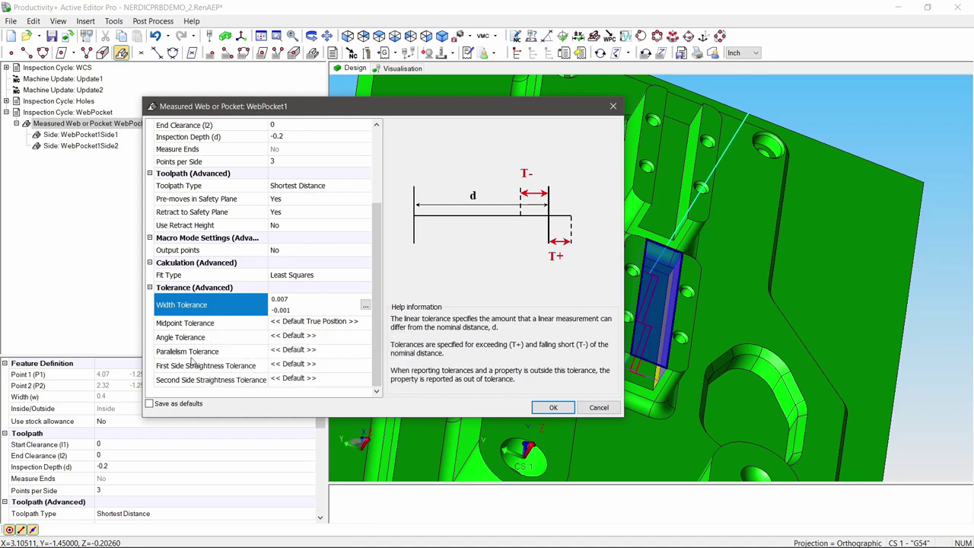
click(553, 408)
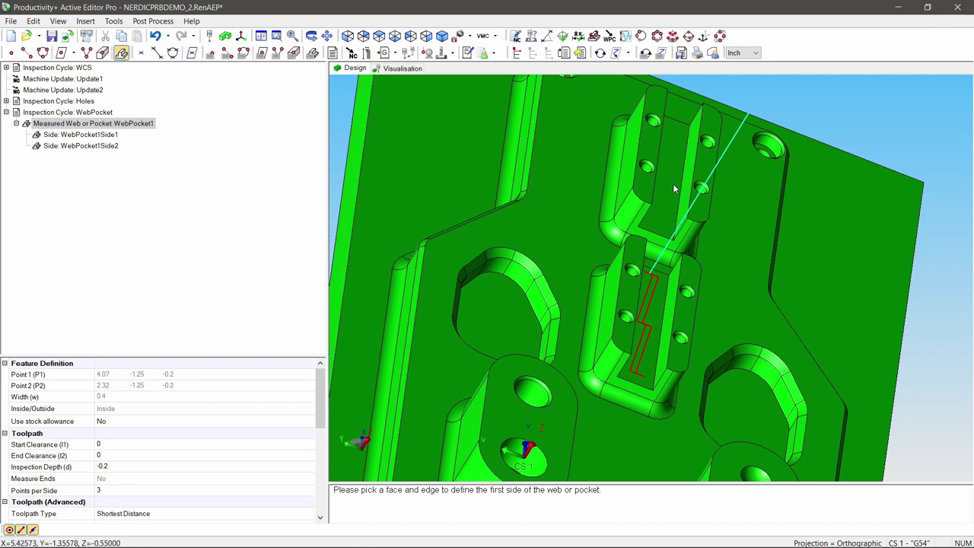
- Define a second measured pocket from the two inner slot faces of the slotted block farther from the origin
middle_drag(669, 189, 759, 218)
click(701, 187)
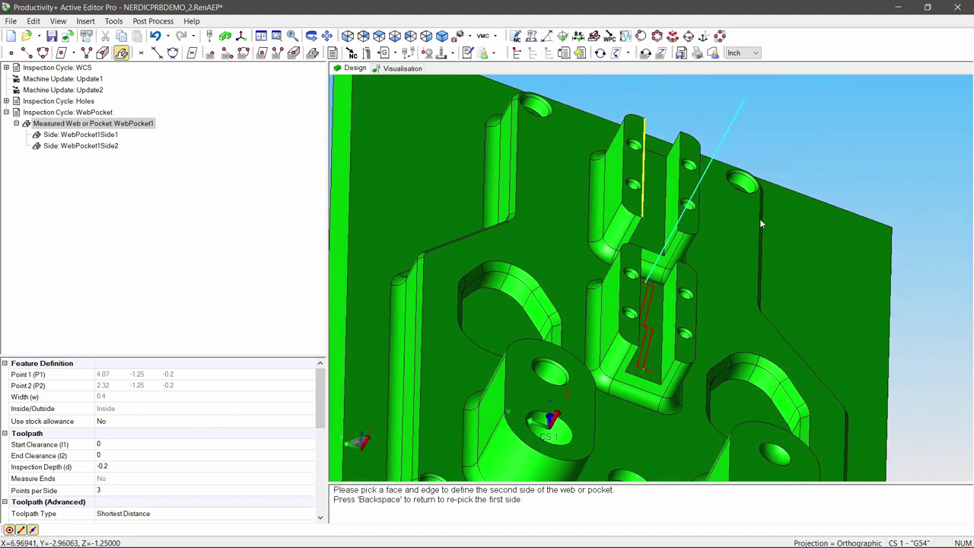
click(679, 194)
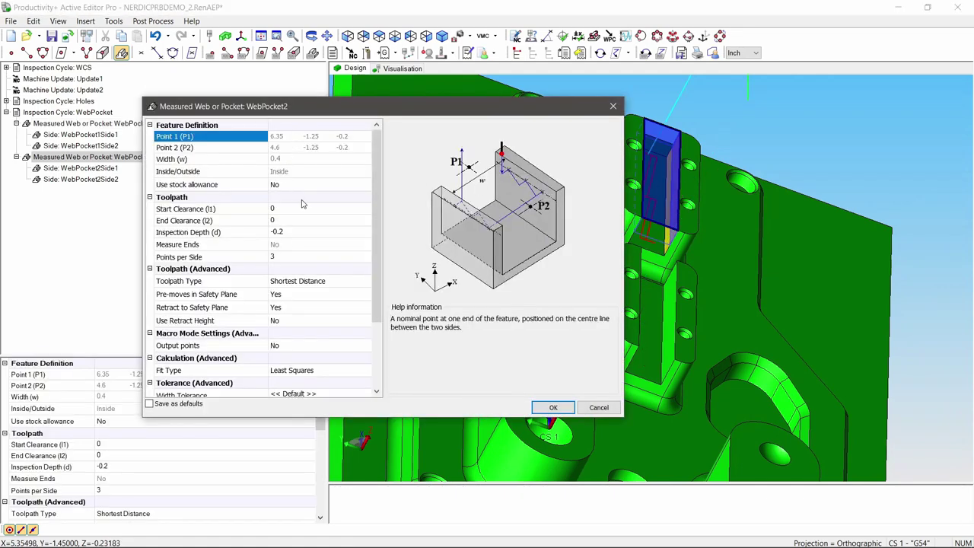
- Give the second pocket a custom width tolerance of 0.007 upper and -0.01 lower, and accept its measurement settings
scroll(286, 254, down, 4)
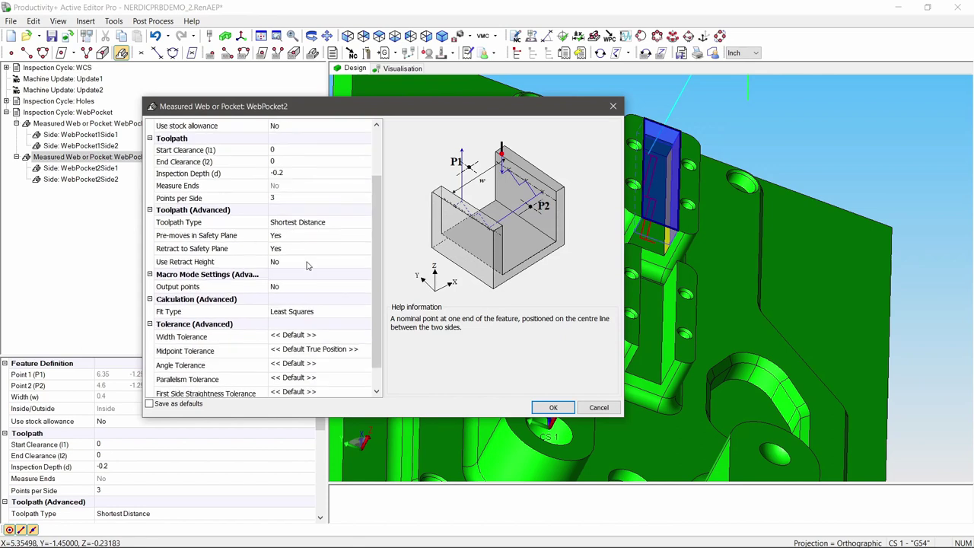
click(287, 314)
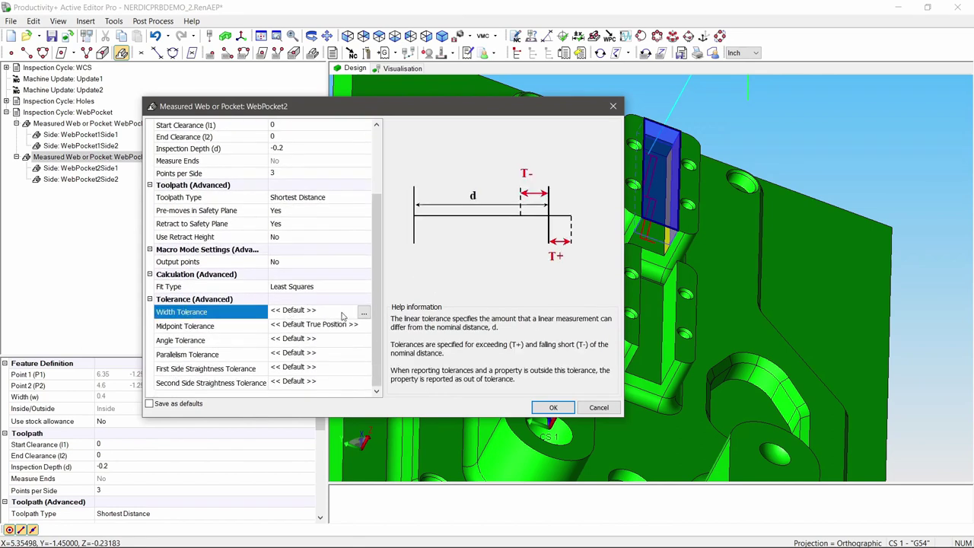
click(364, 313)
key(Down)
key(Down)
key(Return)
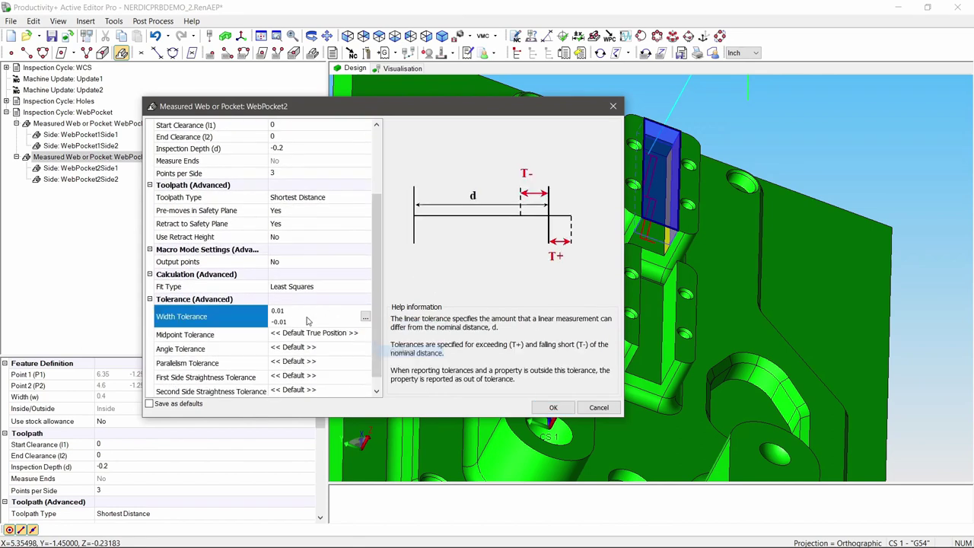
click(280, 311)
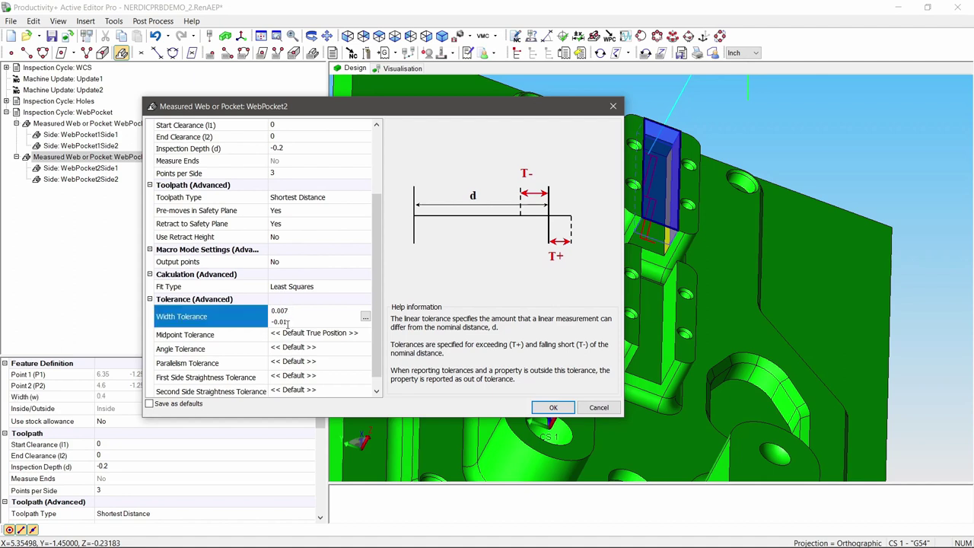
mouse_move(313, 335)
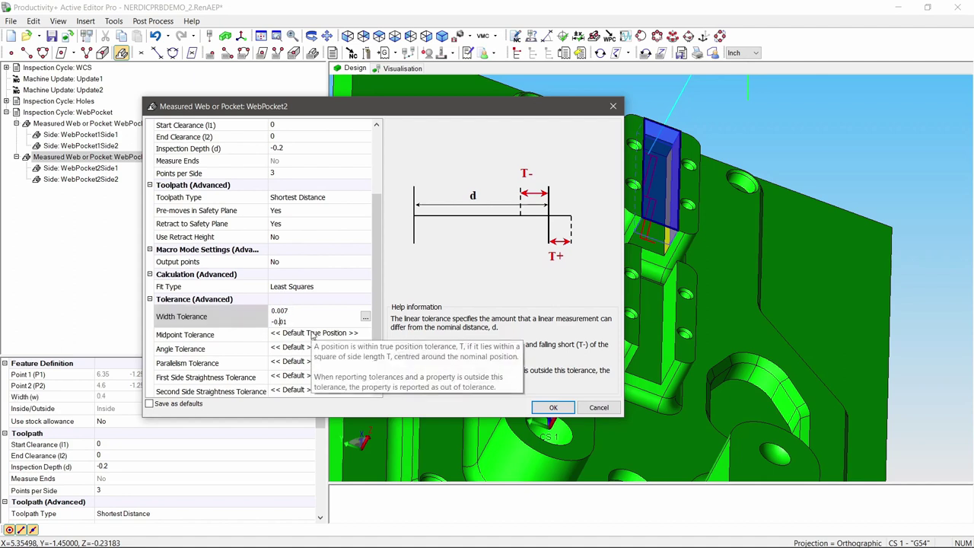
scroll(326, 320, down, 1)
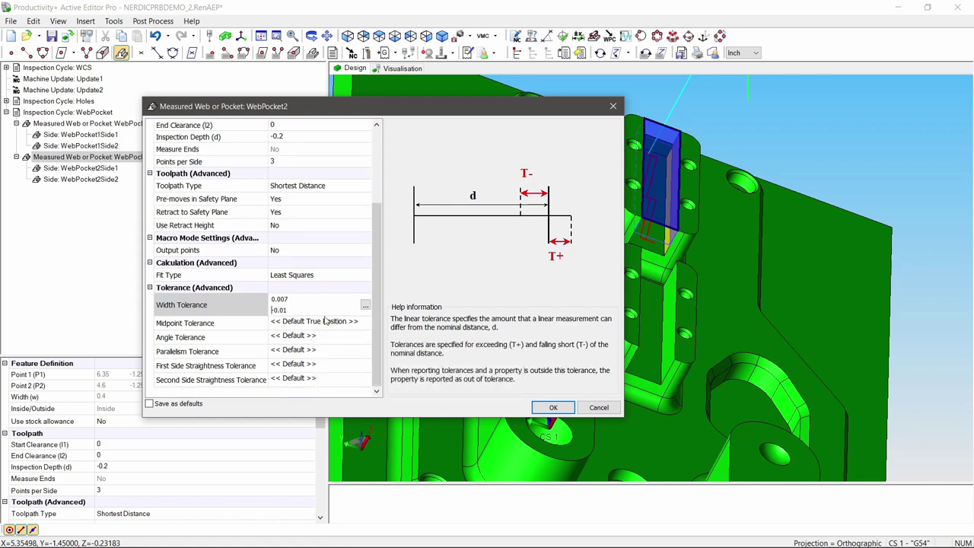
scroll(327, 324, up, 3)
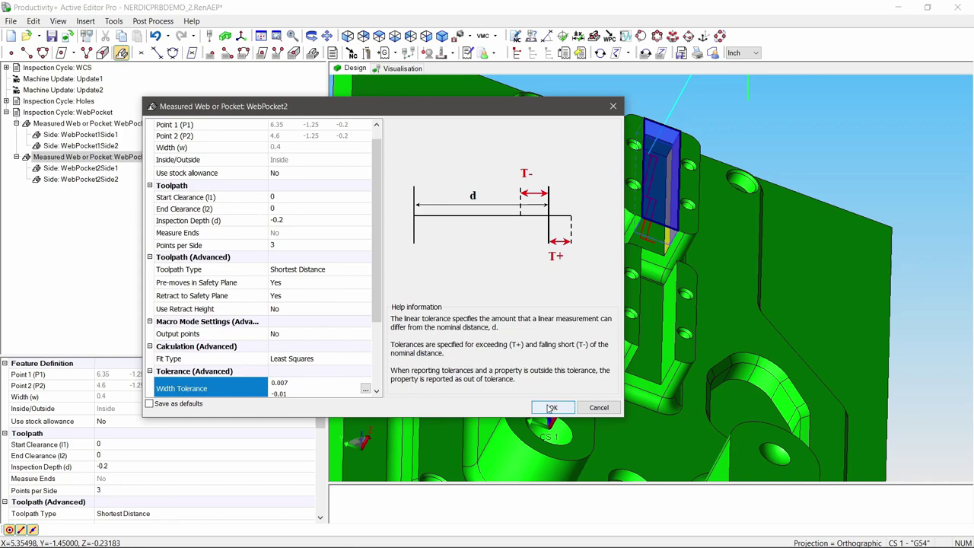
click(553, 408)
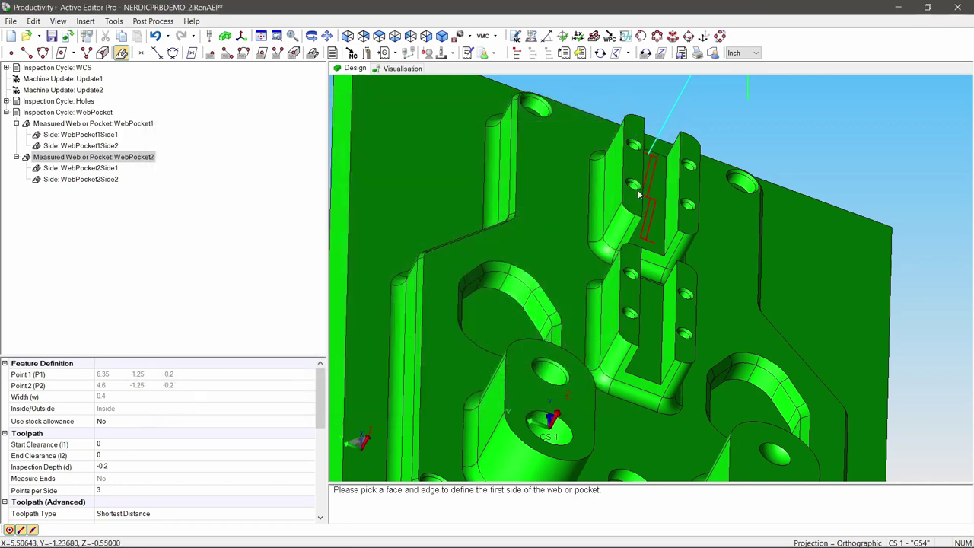
- Check both pocket toolpaths in the WebPocket cycle, play the full probing simulation, and return to the design view
click(51, 113)
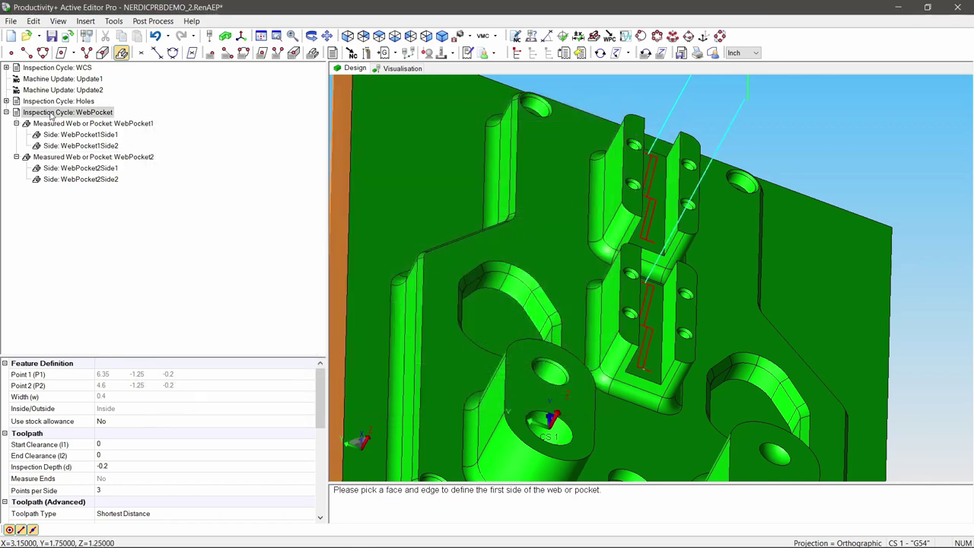
click(396, 69)
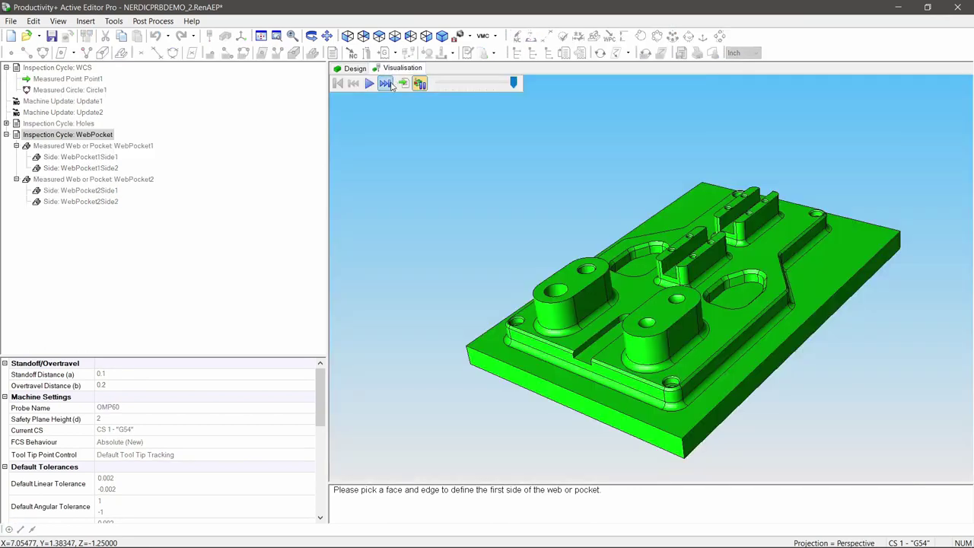
click(370, 83)
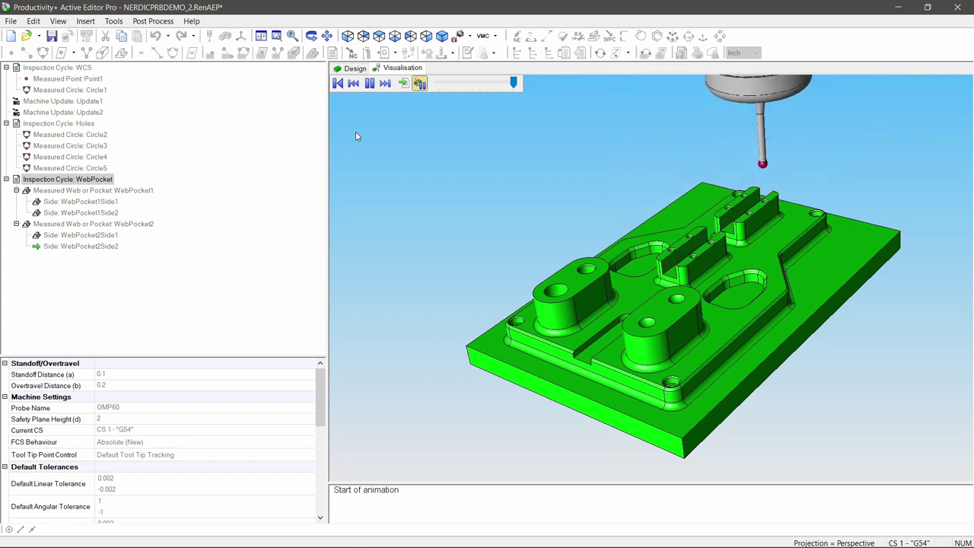
click(352, 68)
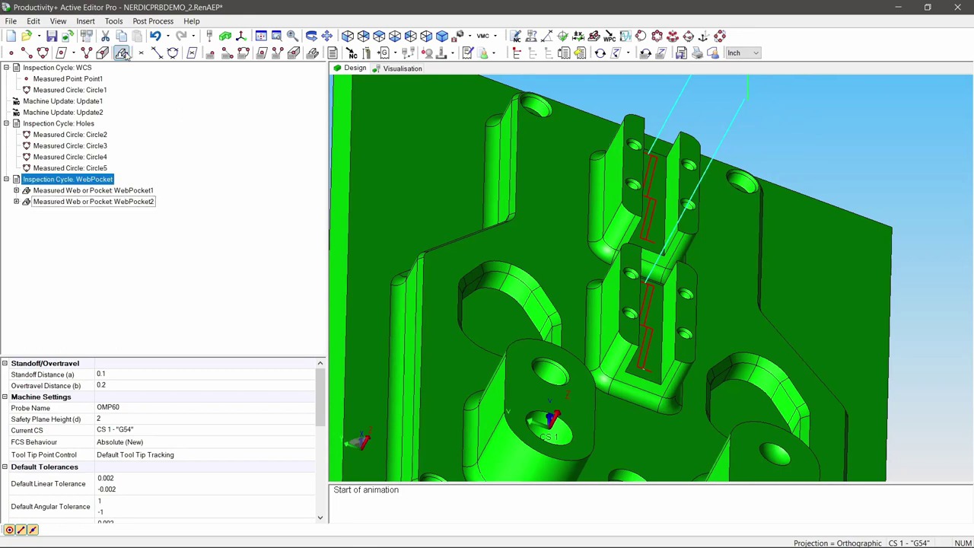
- Add an outside web measurement across the two outer faces of the nearer slotted block, accepting the default settings
click(123, 53)
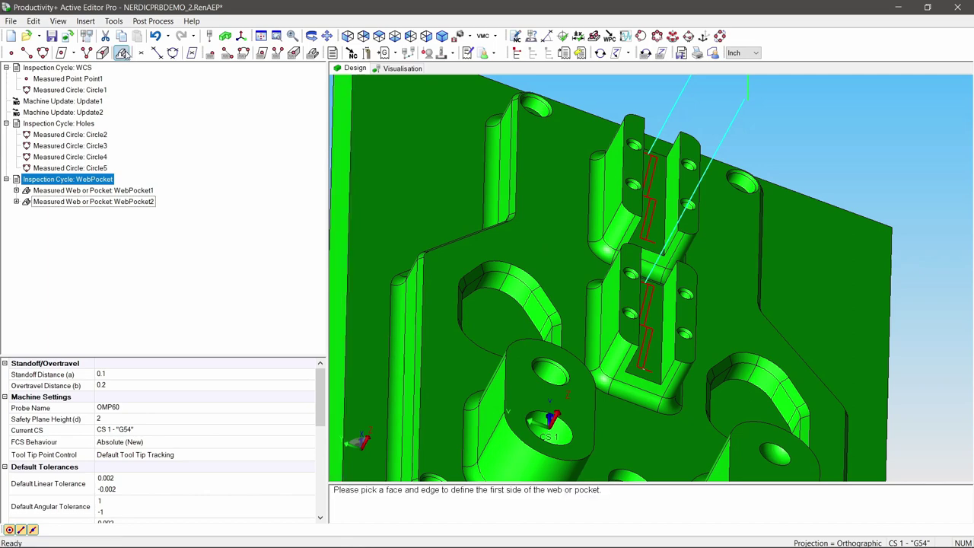
click(615, 312)
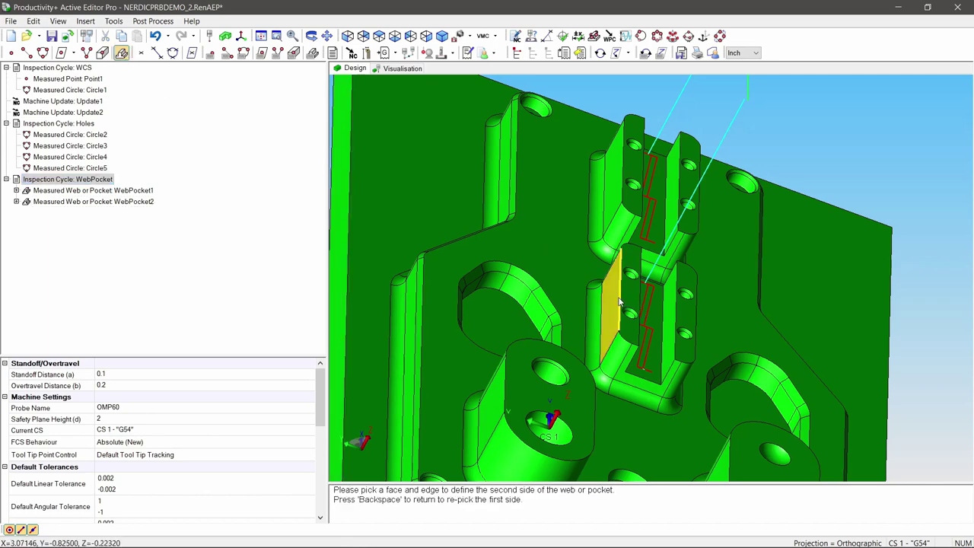
middle_drag(692, 341, 649, 323)
click(687, 325)
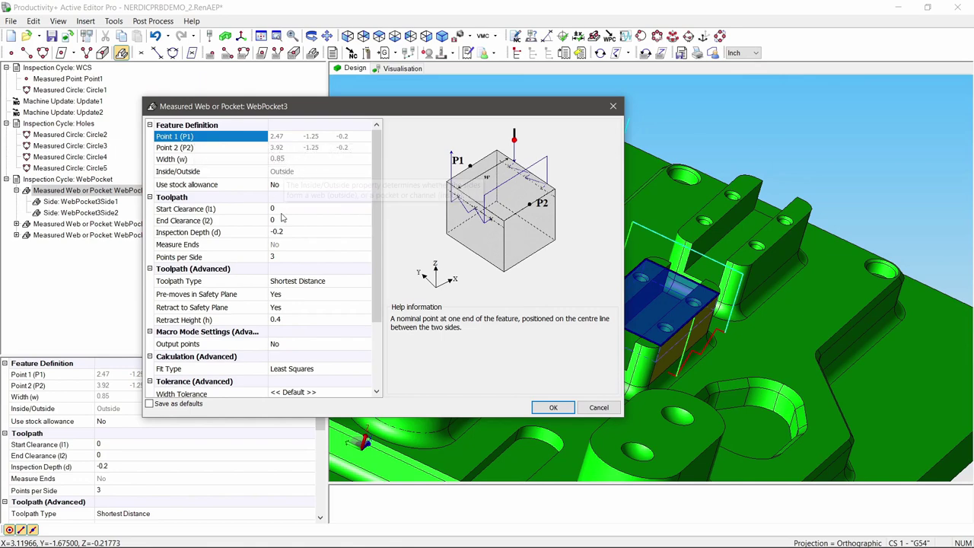
scroll(335, 244, down, 3)
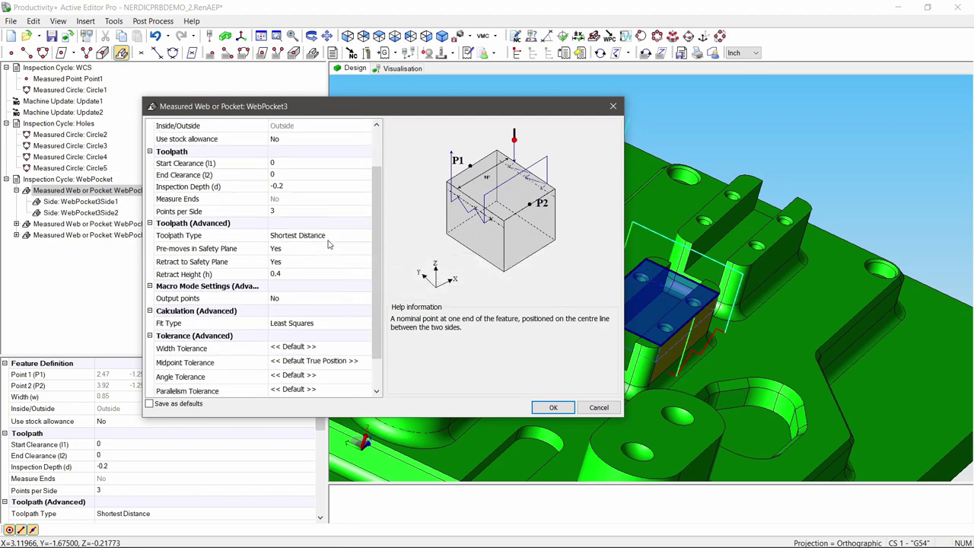
click(552, 405)
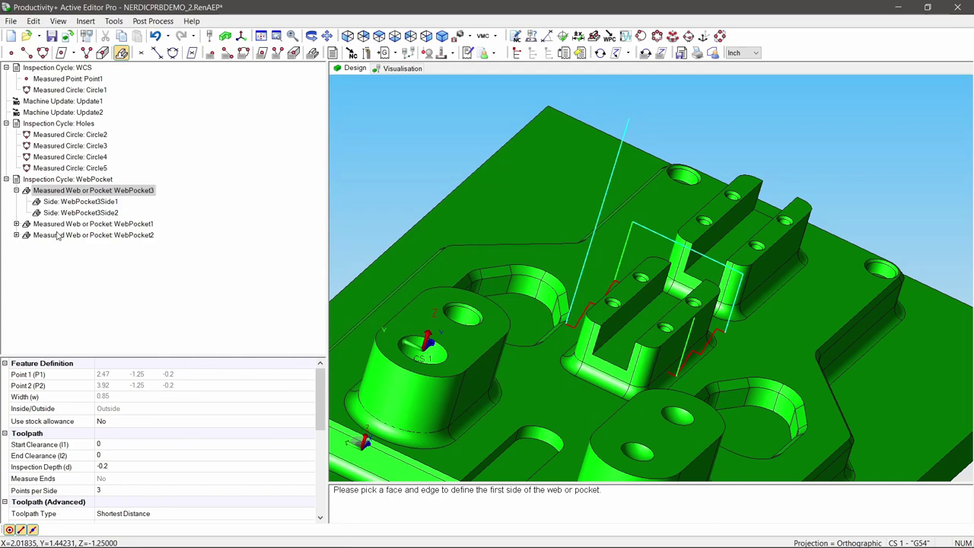
- Move the WebPocket3 web measurement to the end of the WebPocket cycle, after both pockets, and collapse its sides
click(48, 179)
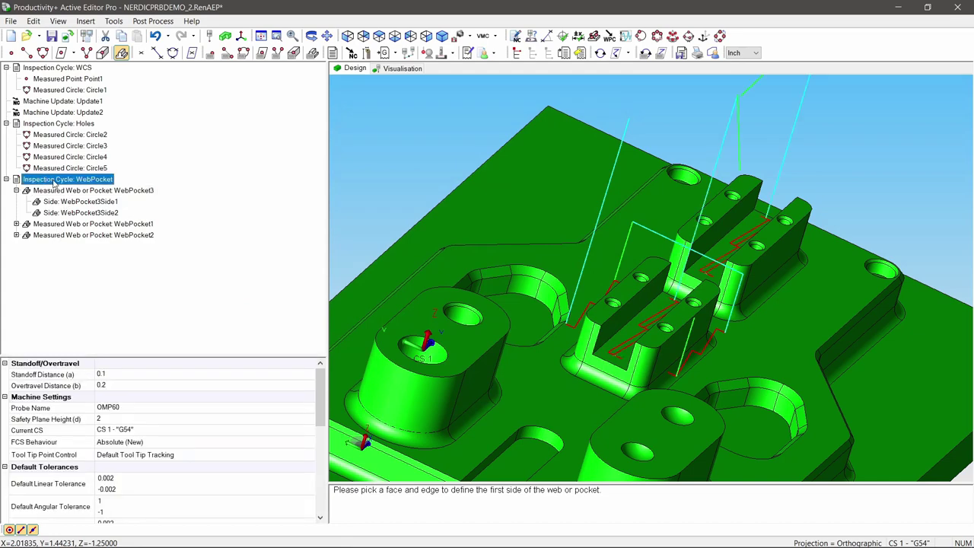
click(50, 191)
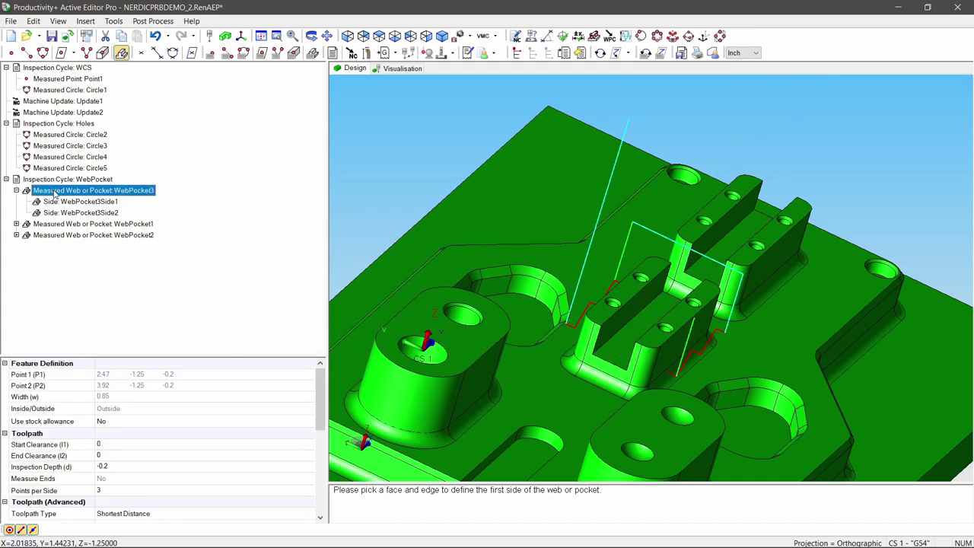
drag(54, 195, 45, 244)
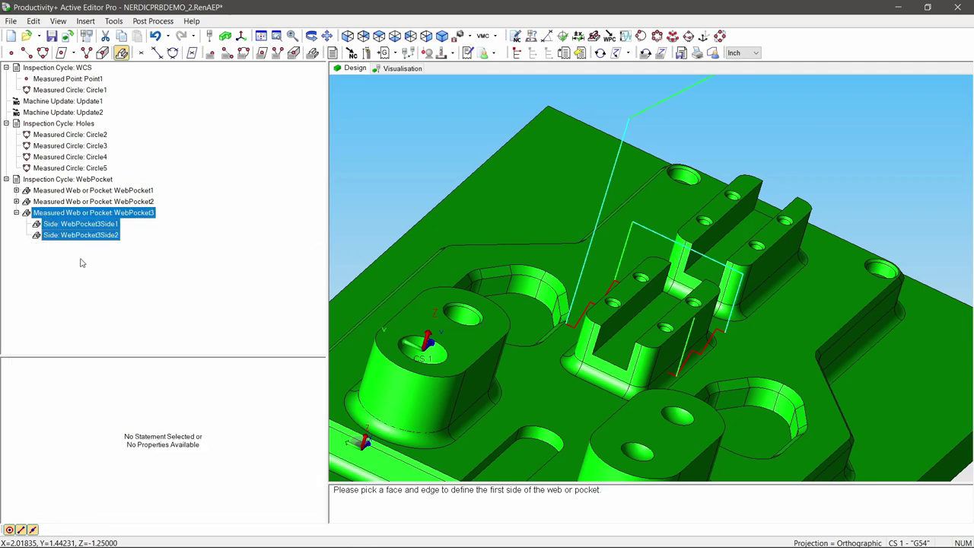
click(16, 213)
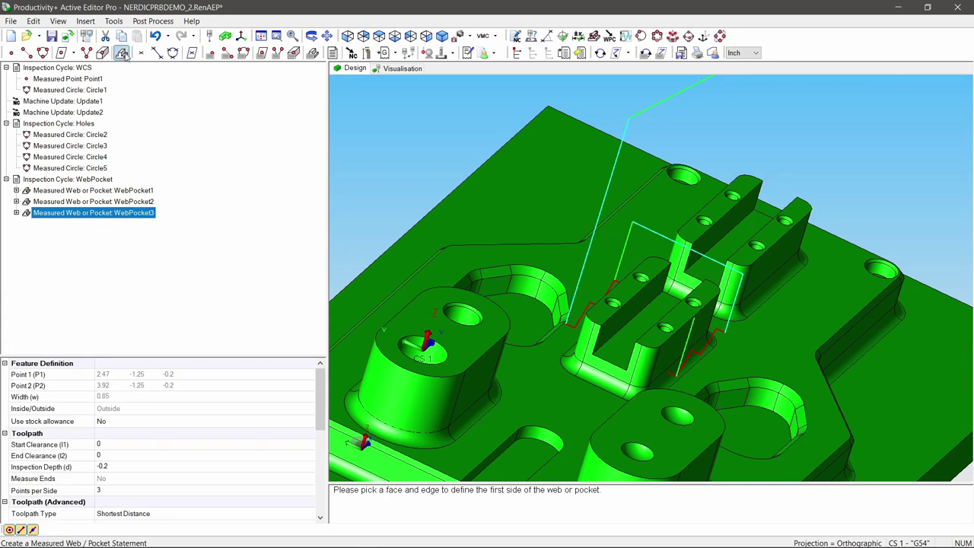
- Add an outside web measurement across the two outer faces of the farther slotted block, accepting the default settings
click(709, 233)
middle_drag(709, 233, 662, 175)
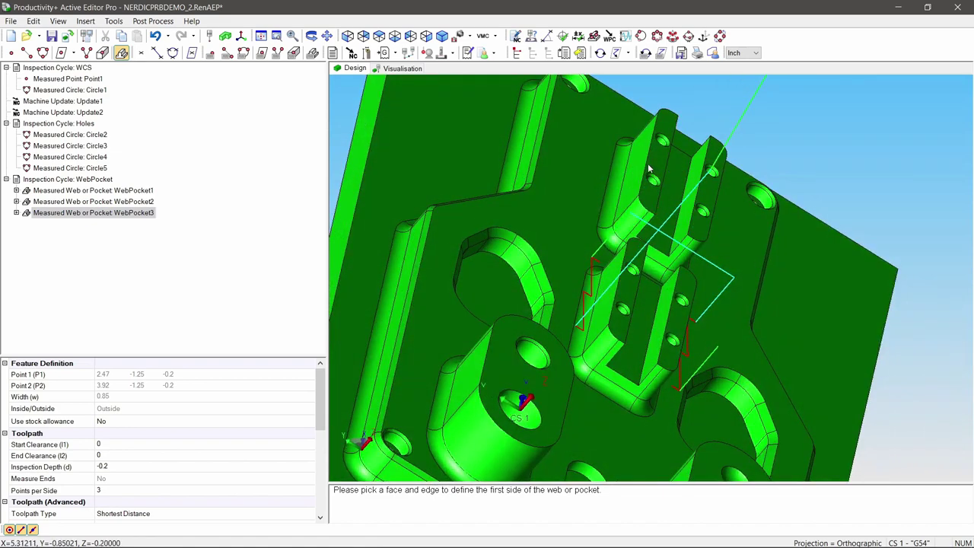
click(647, 164)
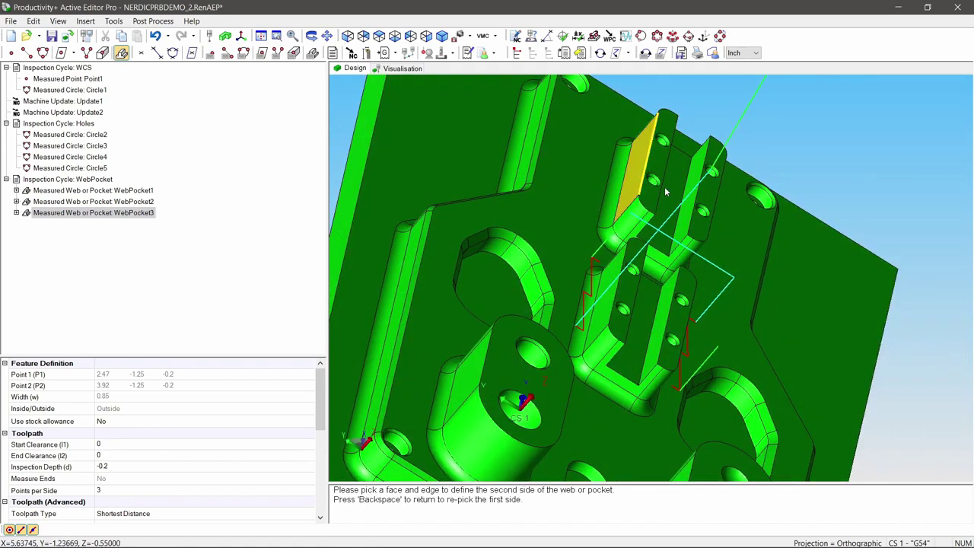
middle_drag(648, 164, 659, 194)
click(782, 259)
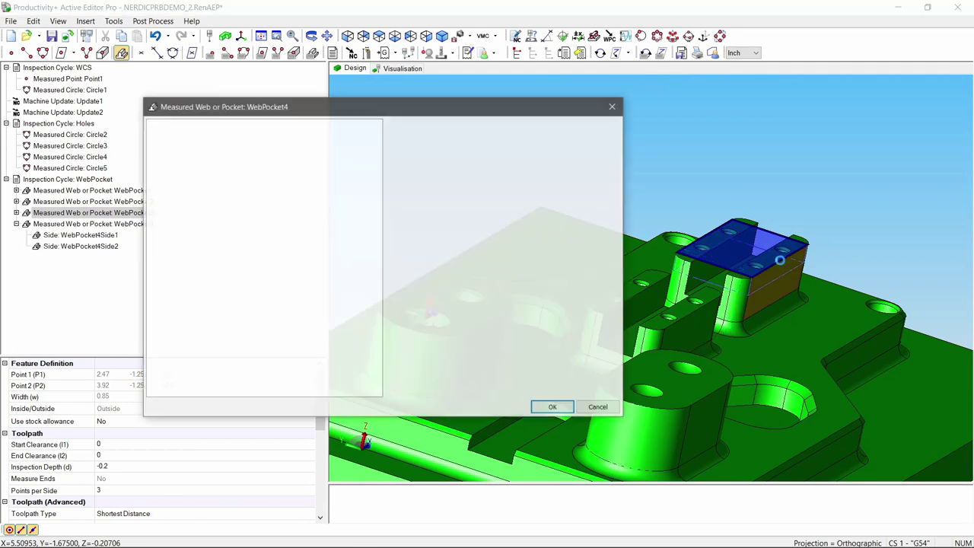
scroll(330, 175, down, 3)
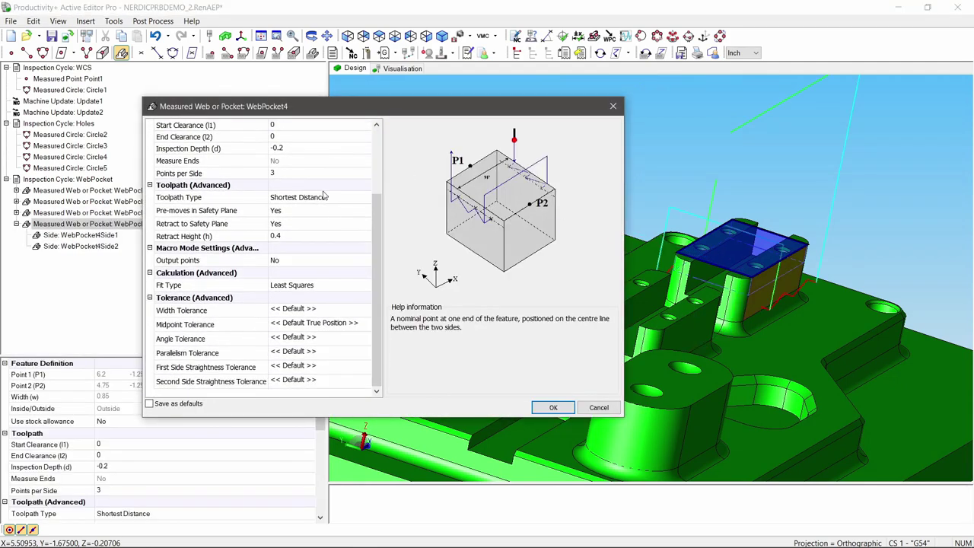
click(553, 407)
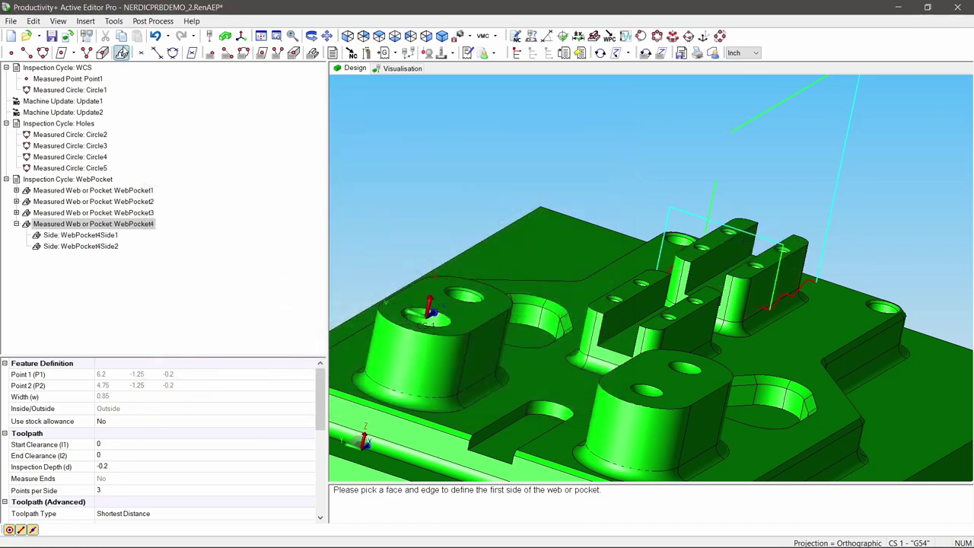
- Play the full probing simulation, return to the design view, and review the width tolerance of WebPocket1
click(385, 70)
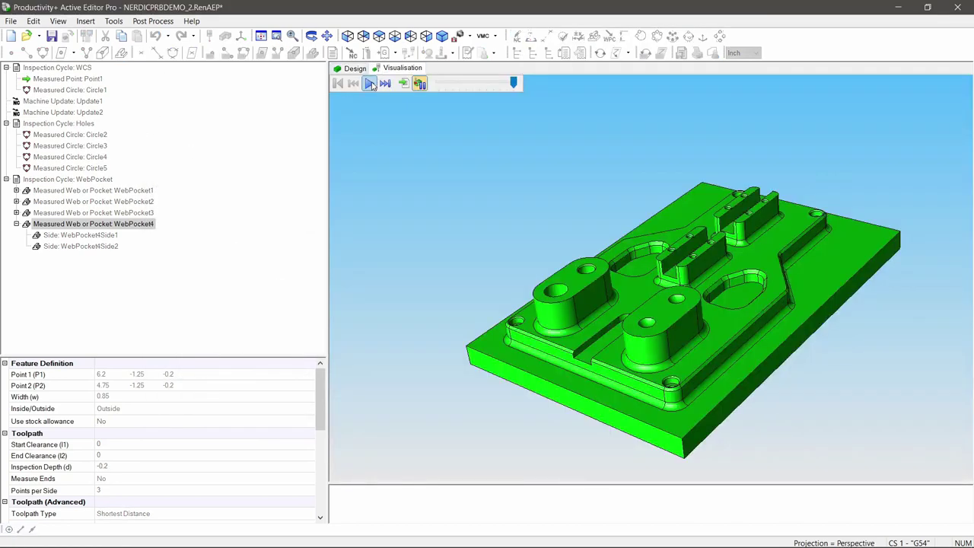
click(370, 83)
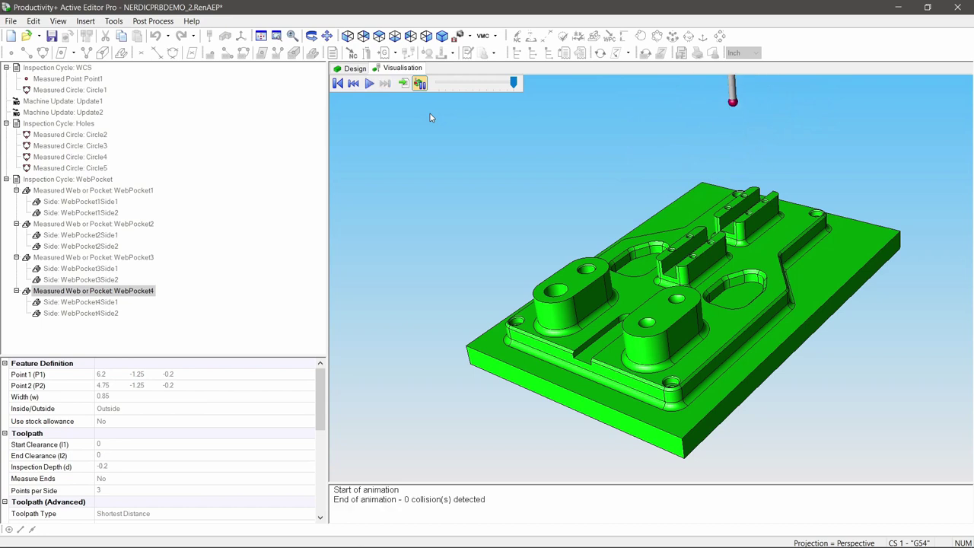
click(369, 82)
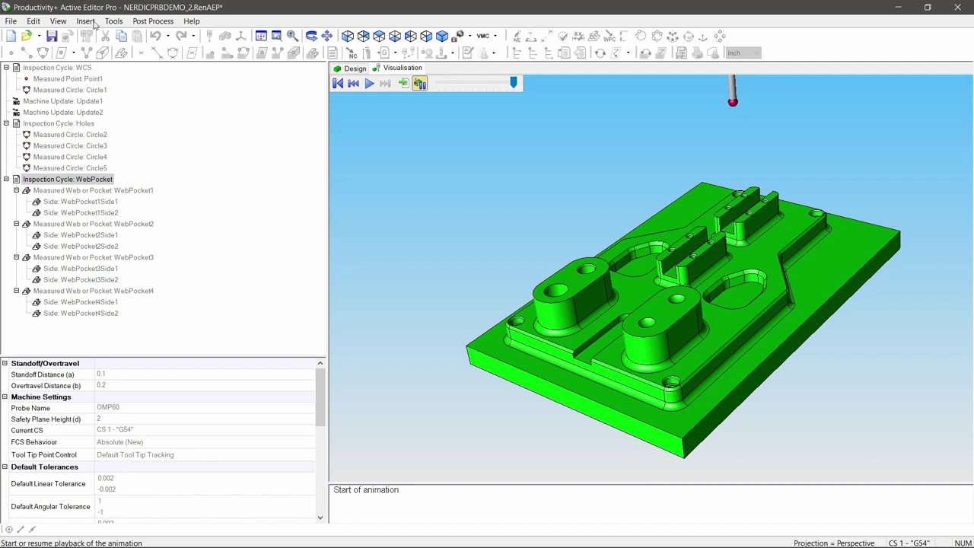
click(353, 68)
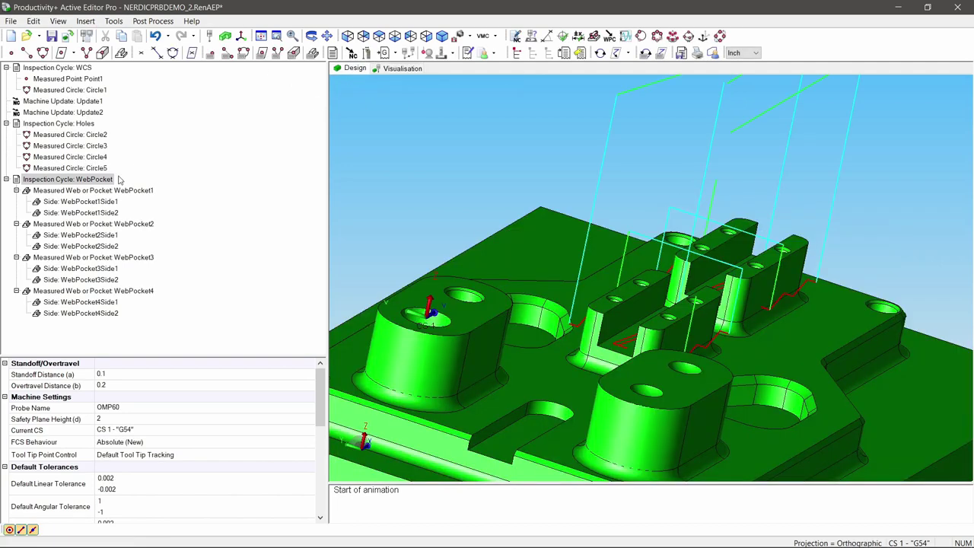
click(86, 191)
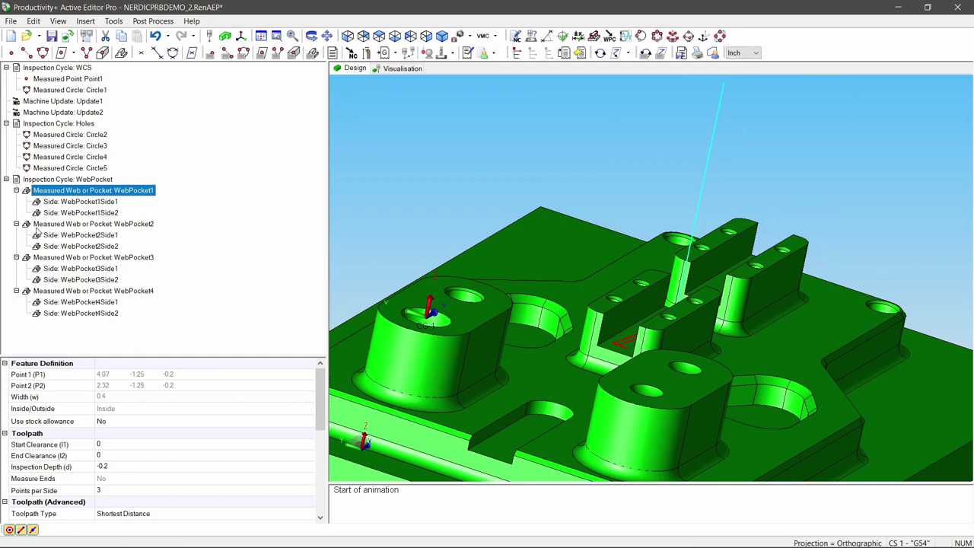
scroll(152, 431, down, 9)
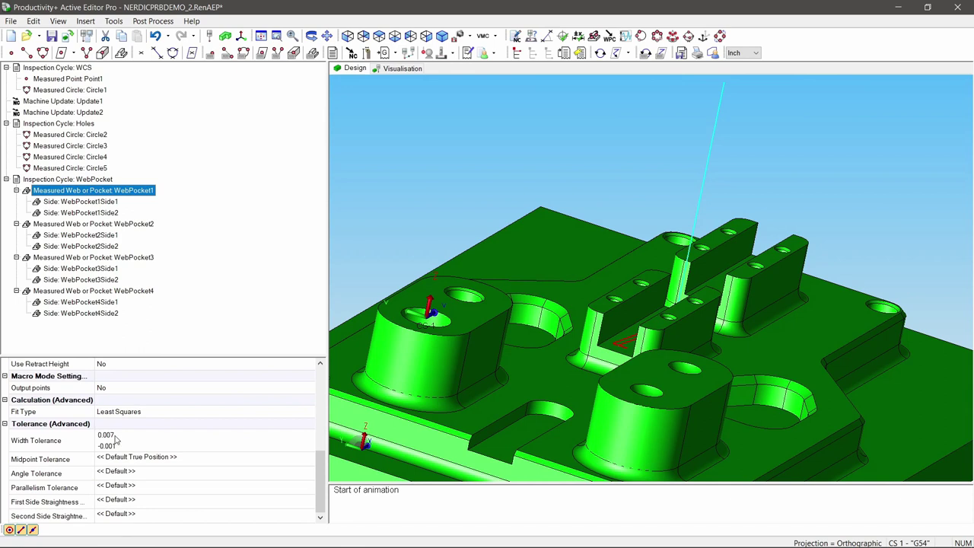
mouse_move(116, 436)
scroll(160, 437, up, 9)
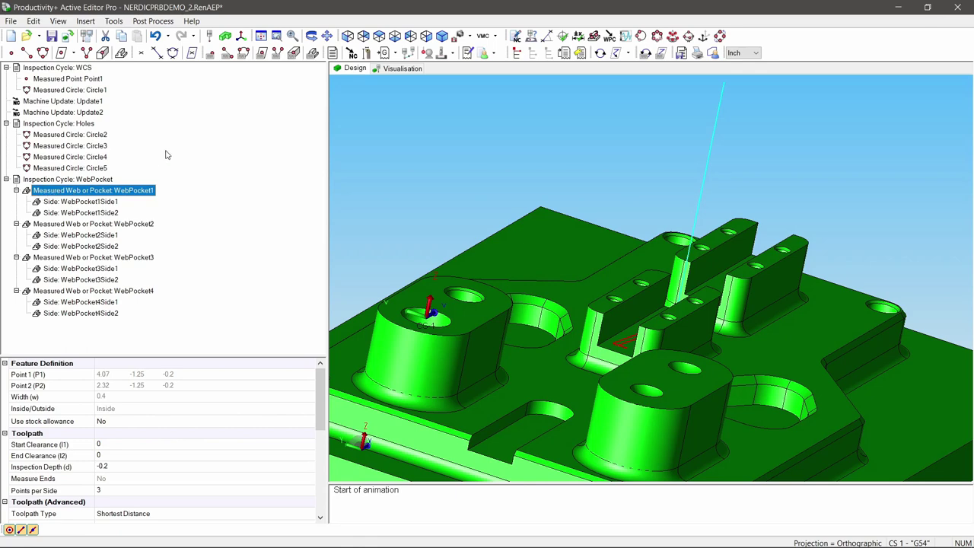
- Add an If statement at the end of the program with WebPocket1.Width as its first condition
click(517, 54)
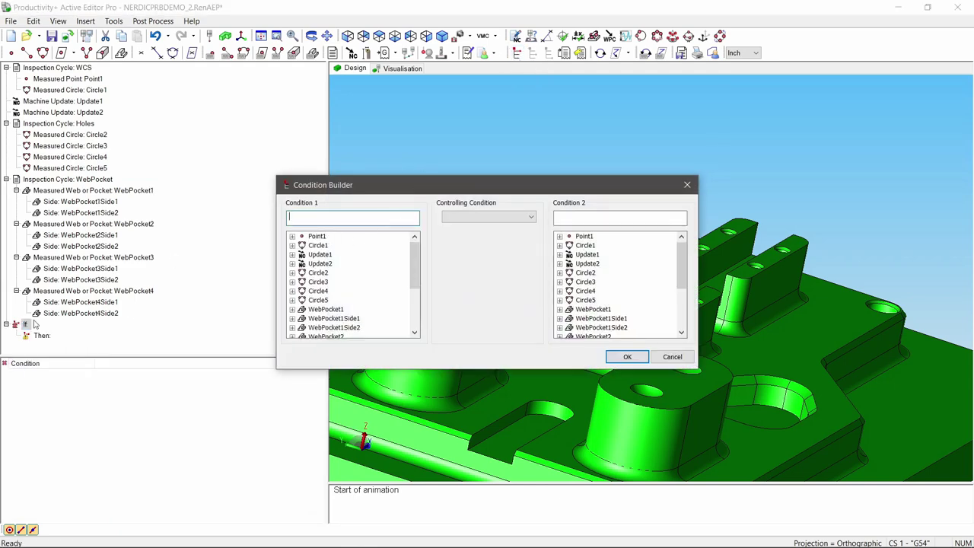
scroll(346, 270, down, 1)
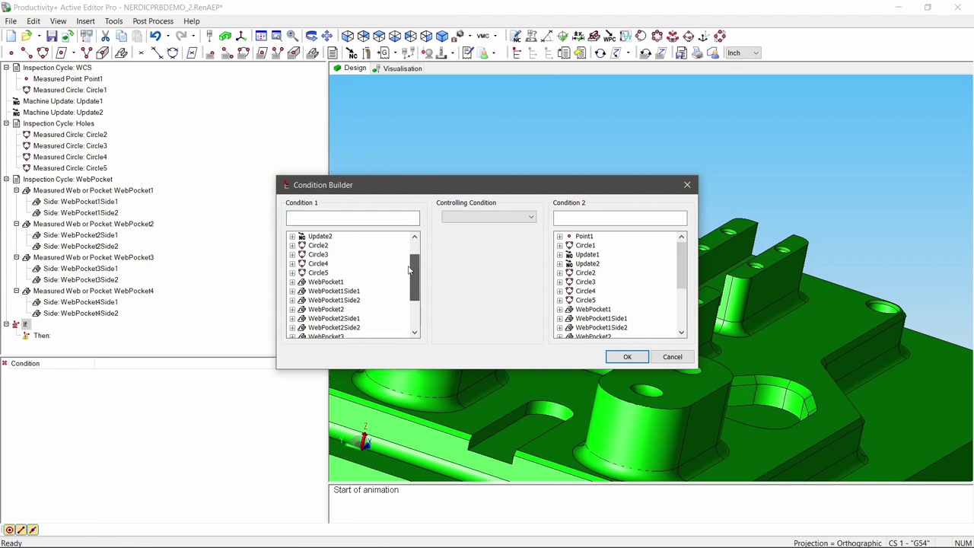
click(323, 281)
click(293, 283)
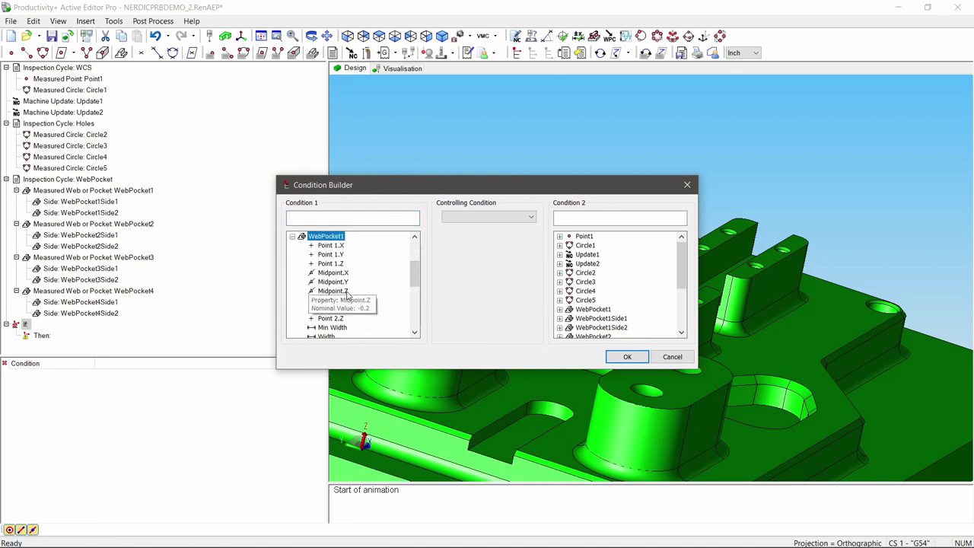
click(327, 327)
key(Down)
key(Down)
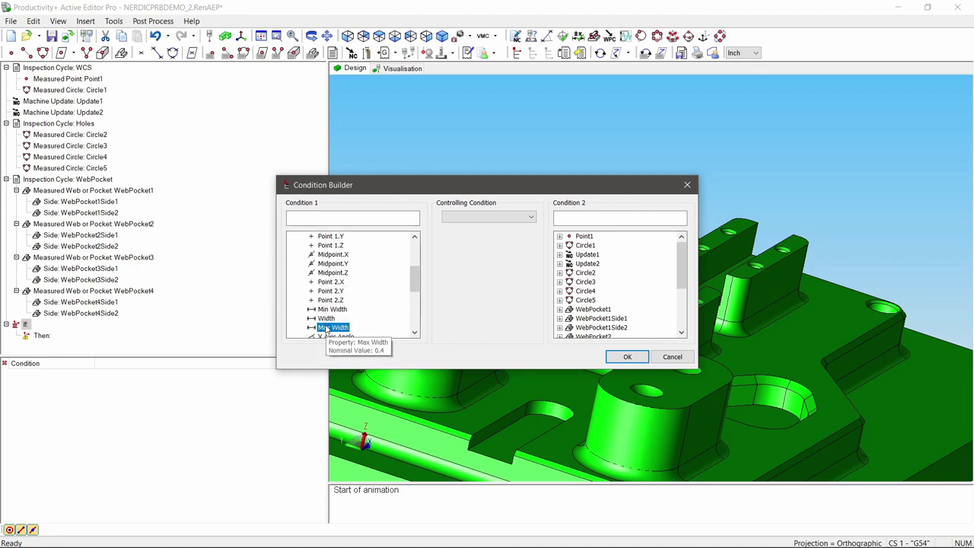
double_click(326, 318)
- Complete the If condition with the LT (Less than) operator and a comparison value of .399, and accept it
click(479, 219)
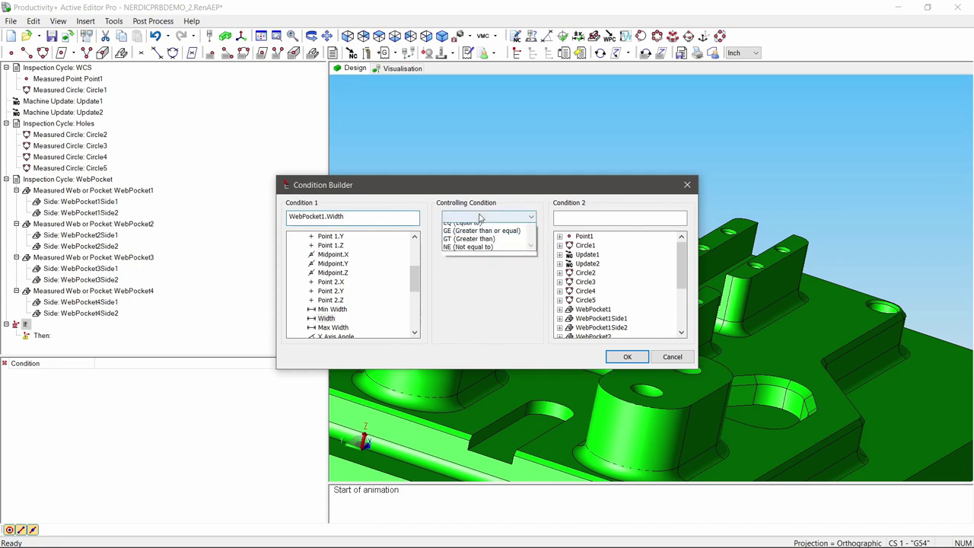
scroll(479, 220, up, 2)
click(474, 227)
click(578, 220)
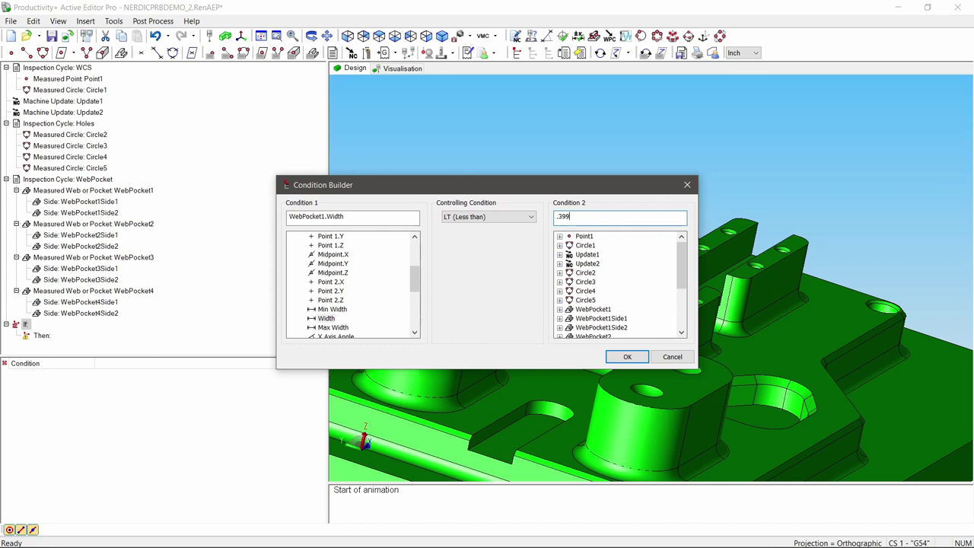
click(625, 356)
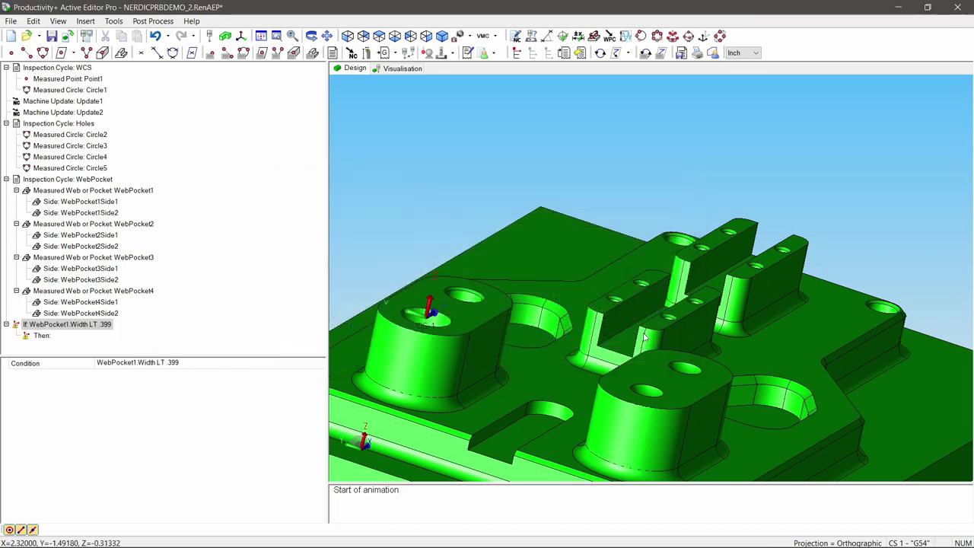
- Insert a machine update under the Then branch, with update type Tool Diameter and tool offset ID 11
click(53, 339)
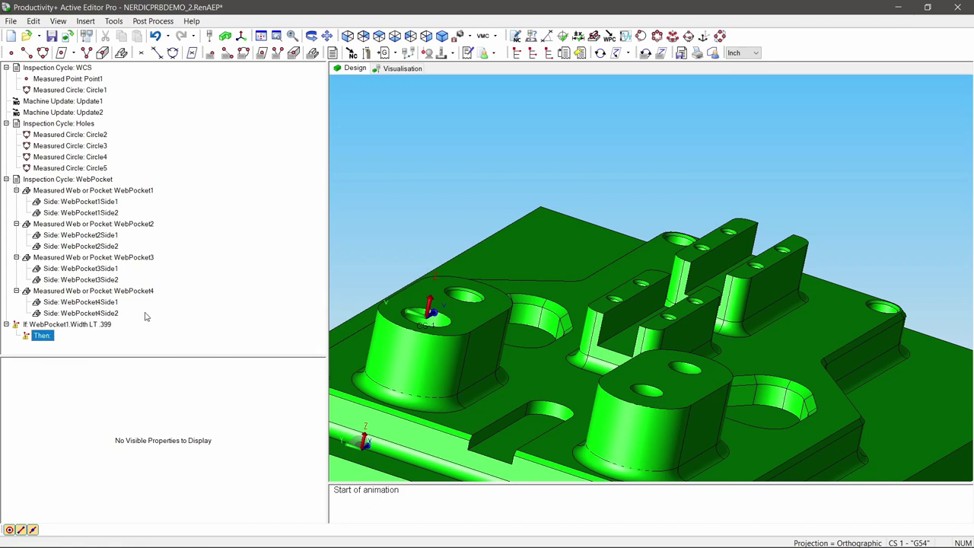
mouse_move(61, 337)
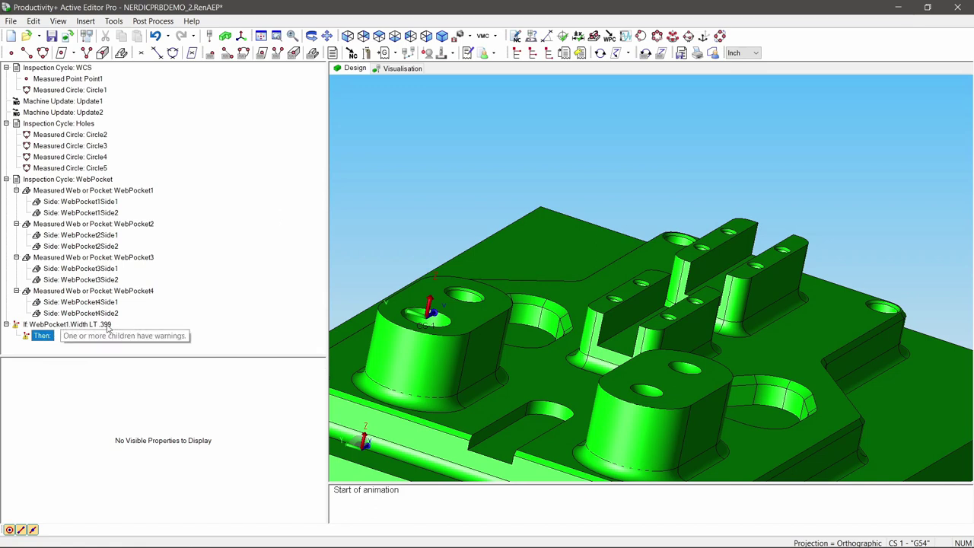
click(352, 52)
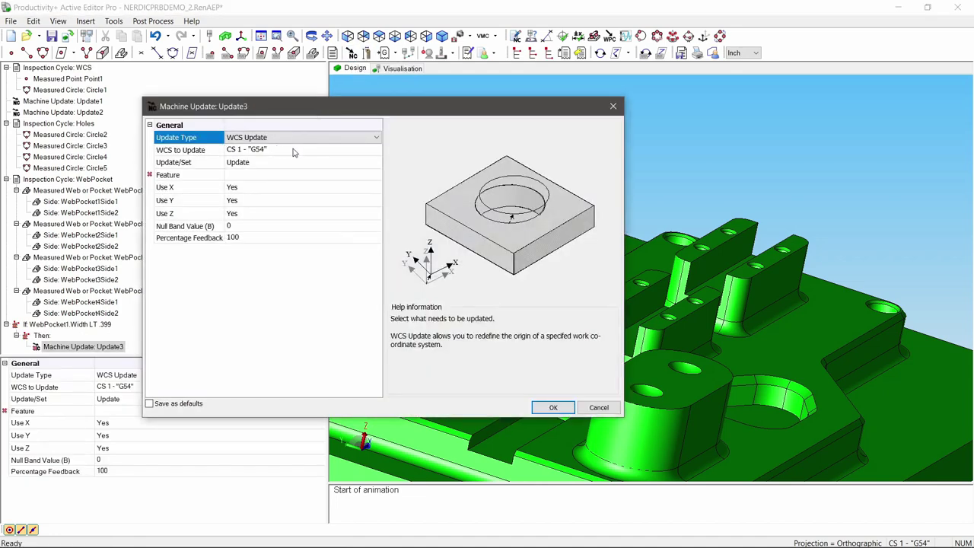
click(262, 139)
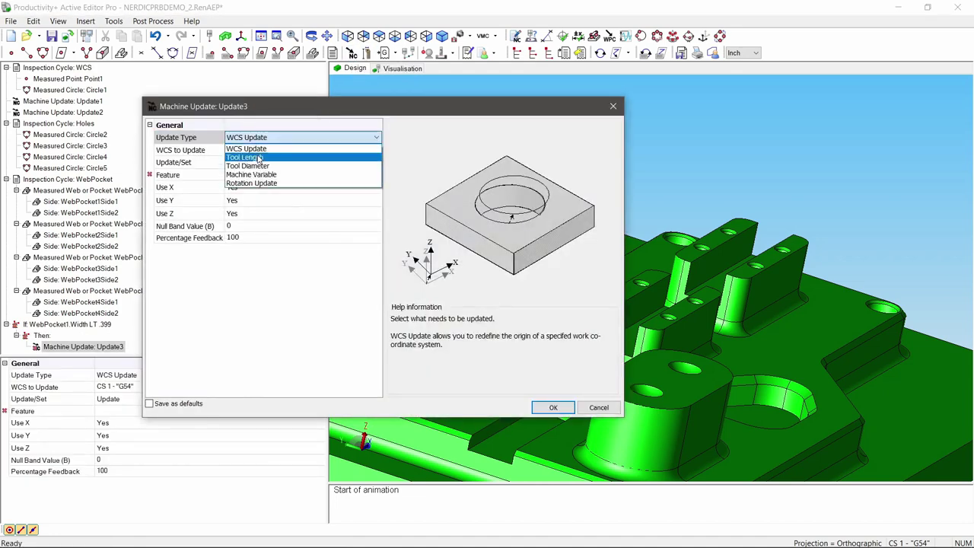
click(259, 166)
click(246, 150)
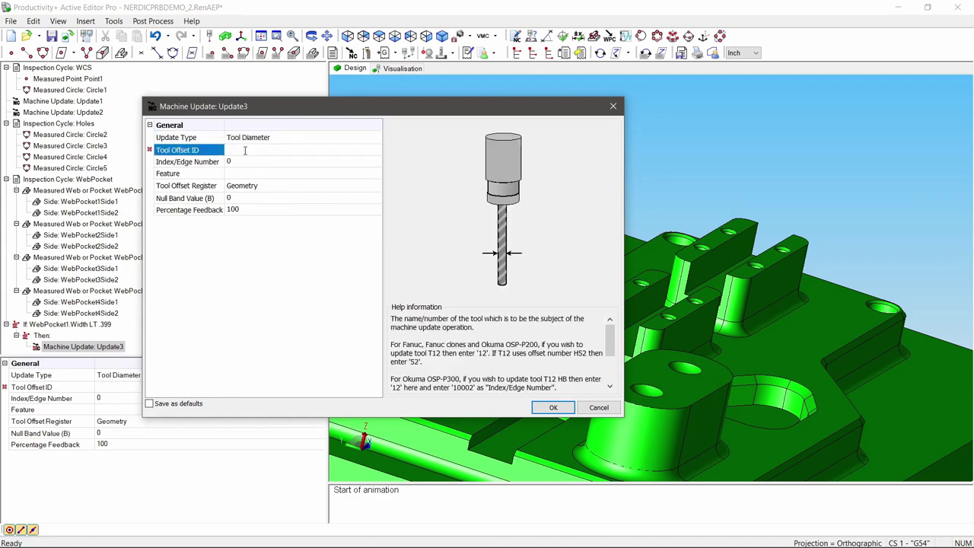
text(11)
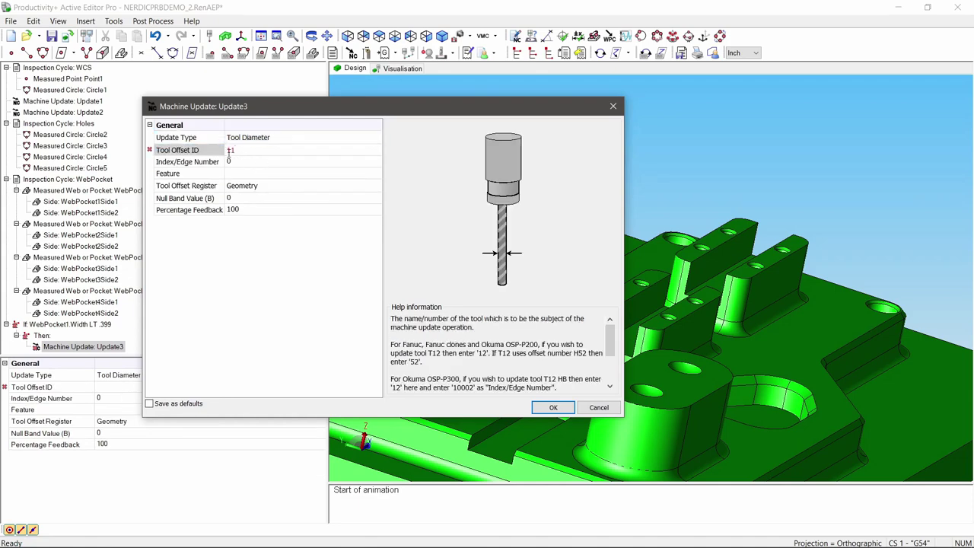
- Set the tool diameter update's index/edge number to 1 and choose WebPocket1 as its feature
click(254, 161)
click(246, 161)
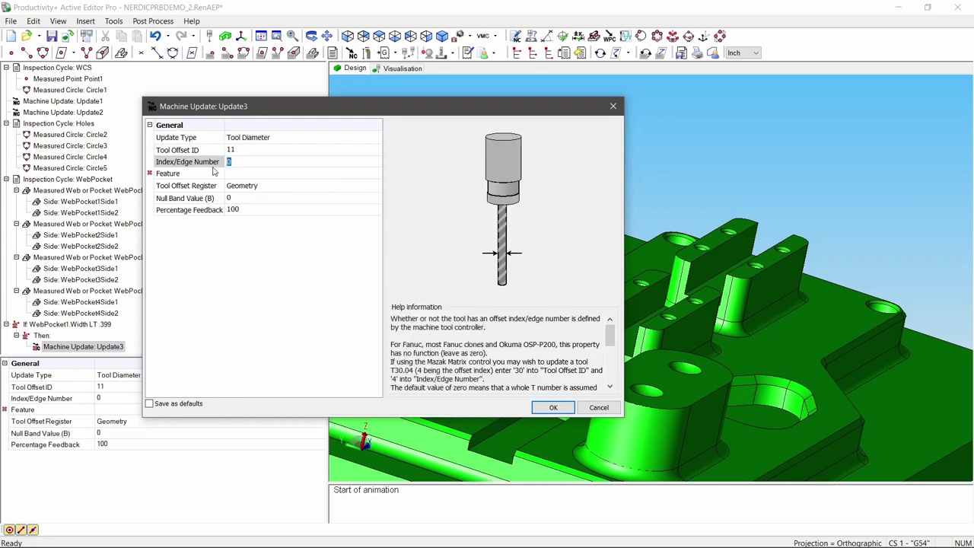
text(1)
click(247, 173)
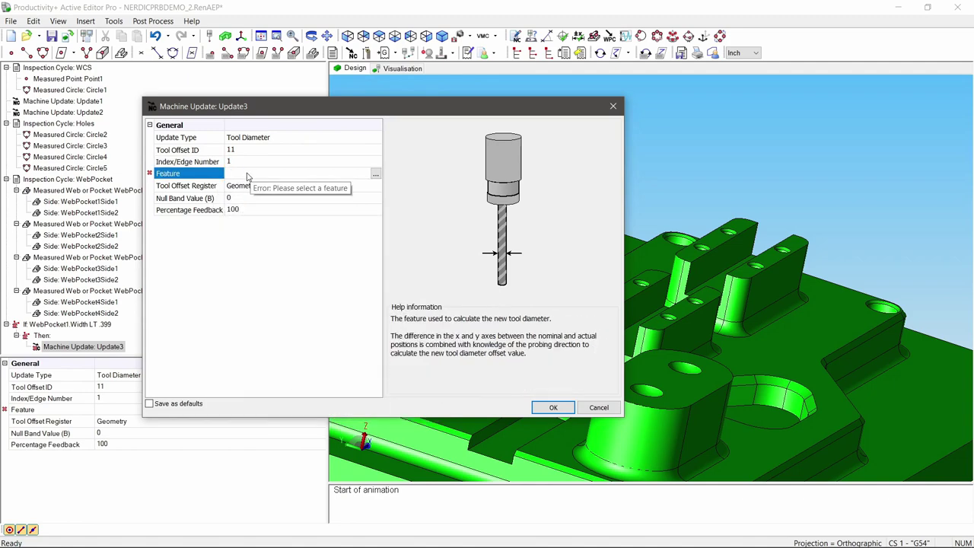
click(375, 173)
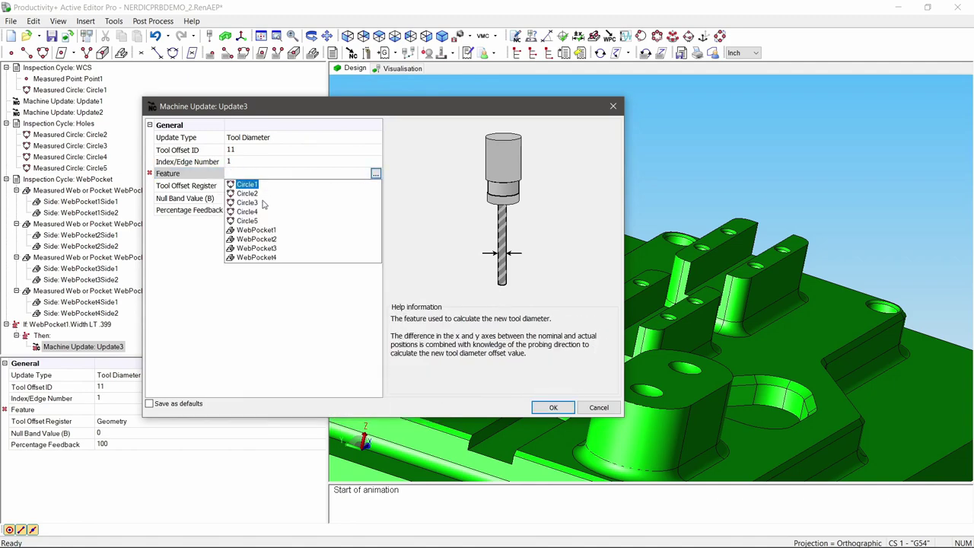
click(259, 230)
click(259, 229)
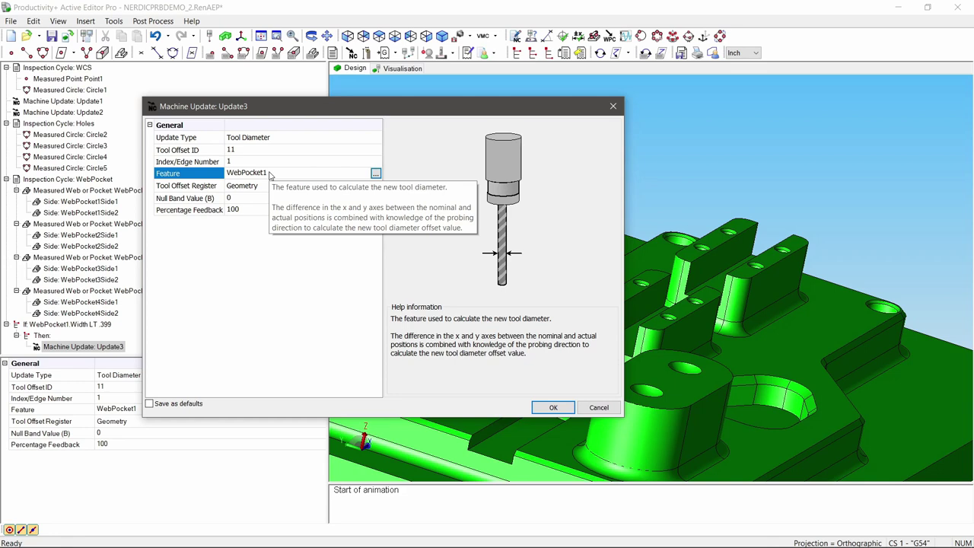
- Set the machine update's percentage feedback to 80 with the Geometry tool offset register, and accept the update
click(257, 186)
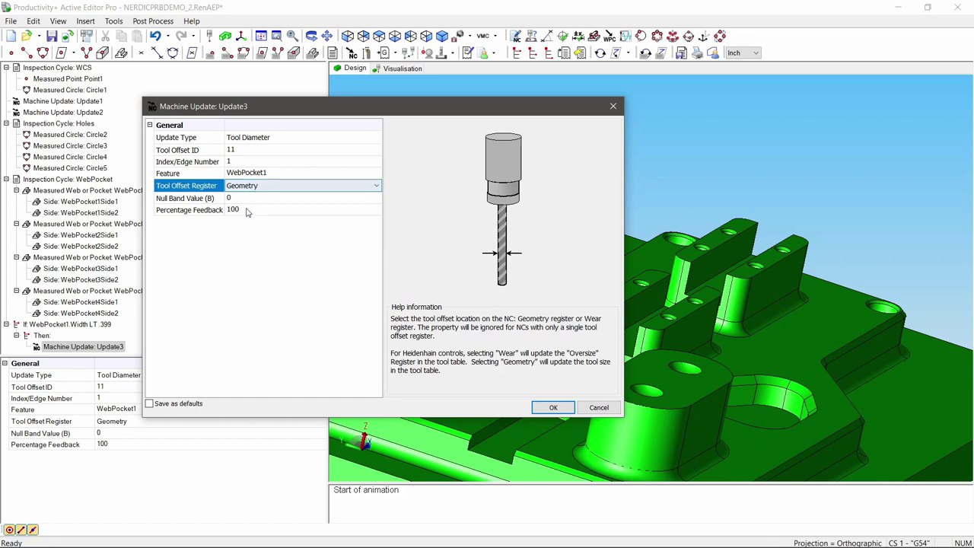
click(248, 209)
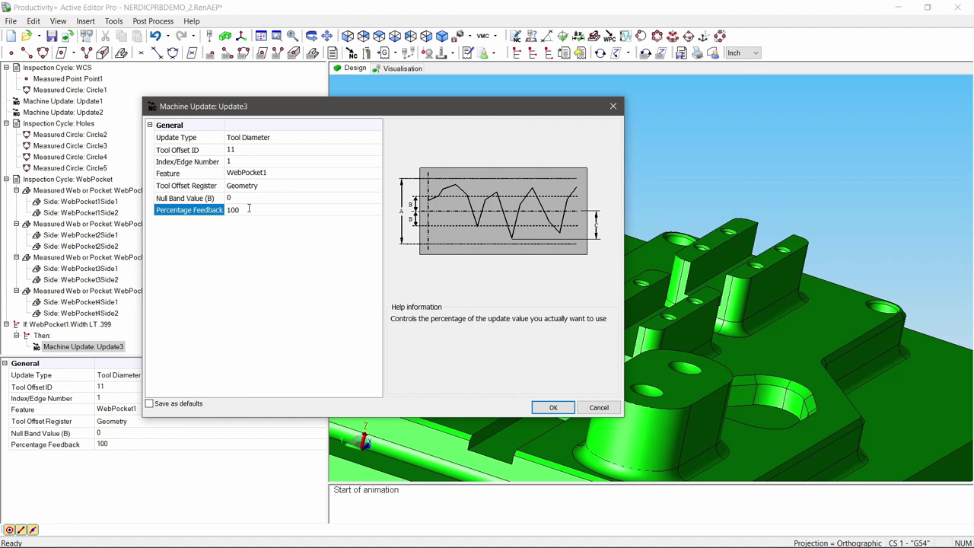
click(248, 209)
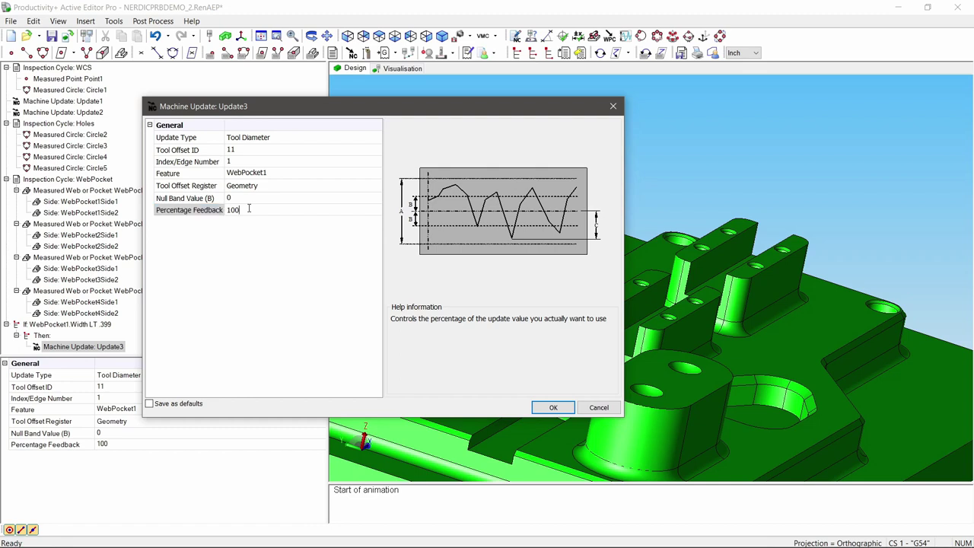
double_click(248, 209)
text(80)
click(554, 407)
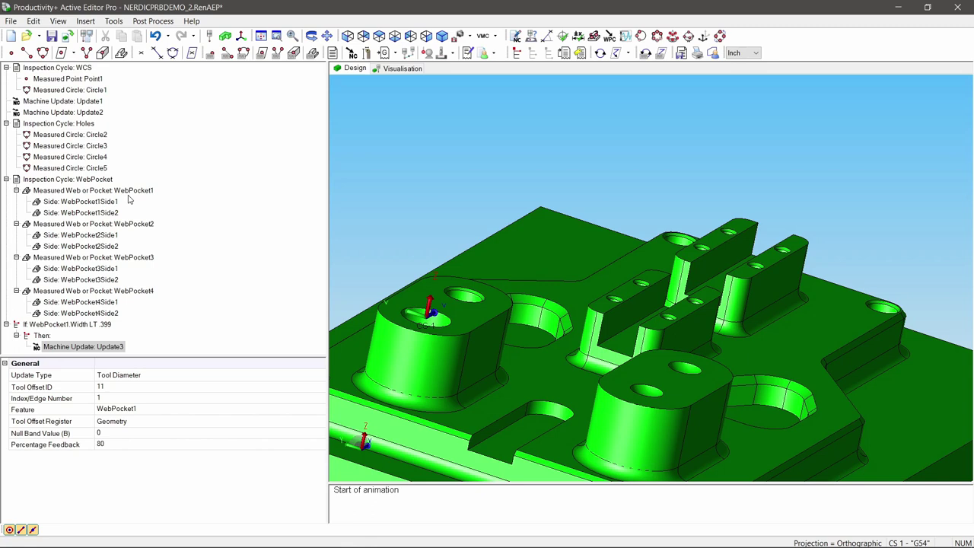
- Add a G-code block to the Then branch, place it after the machine update, and enter GOTO N100
click(45, 336)
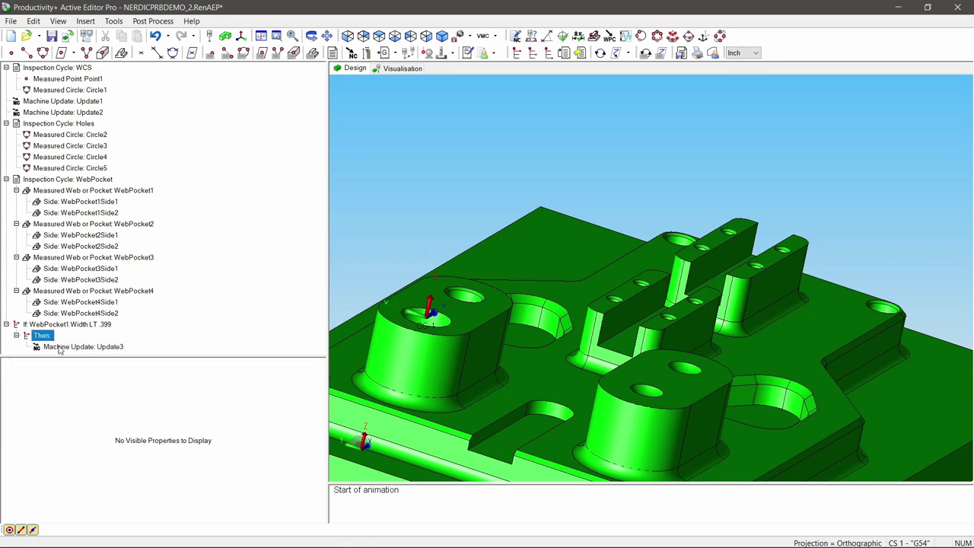
click(386, 52)
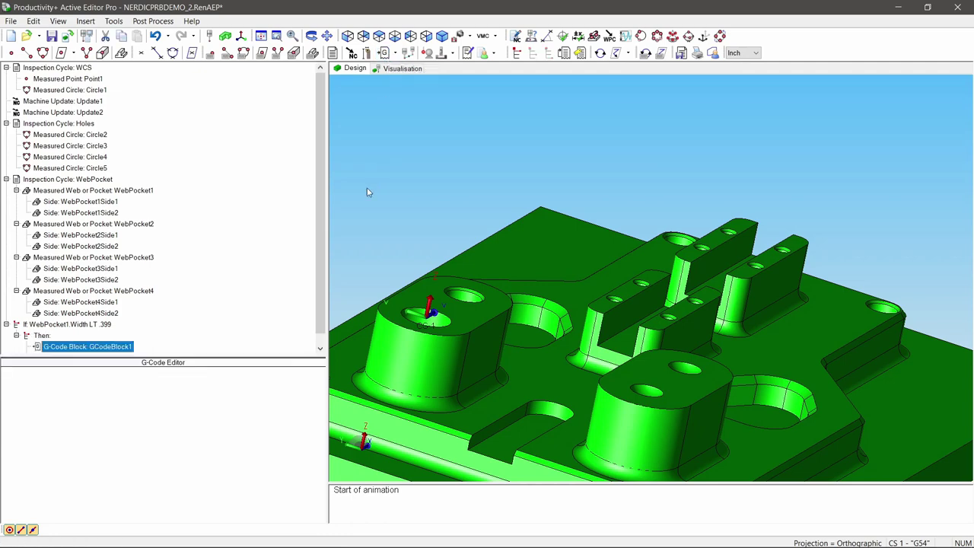
scroll(368, 191, up, 1)
drag(89, 333, 78, 351)
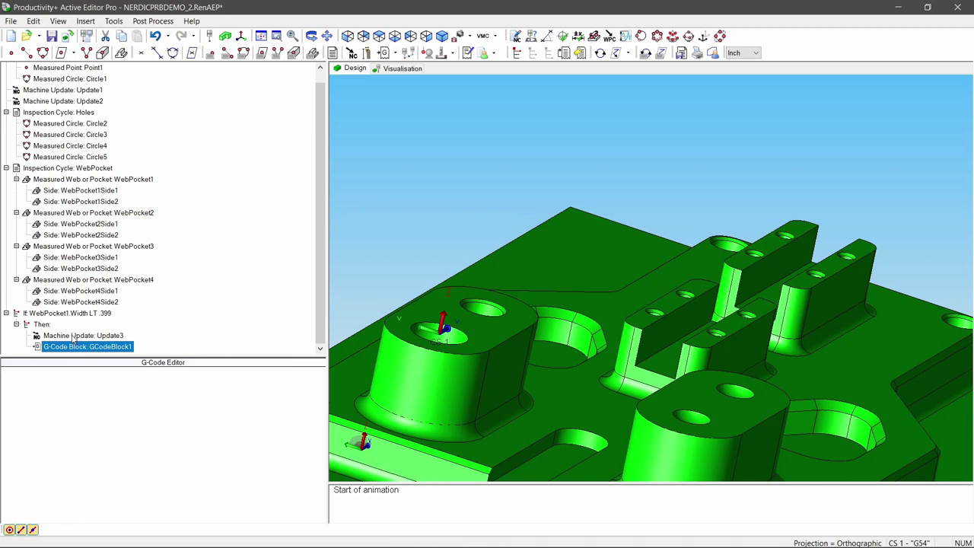
click(66, 371)
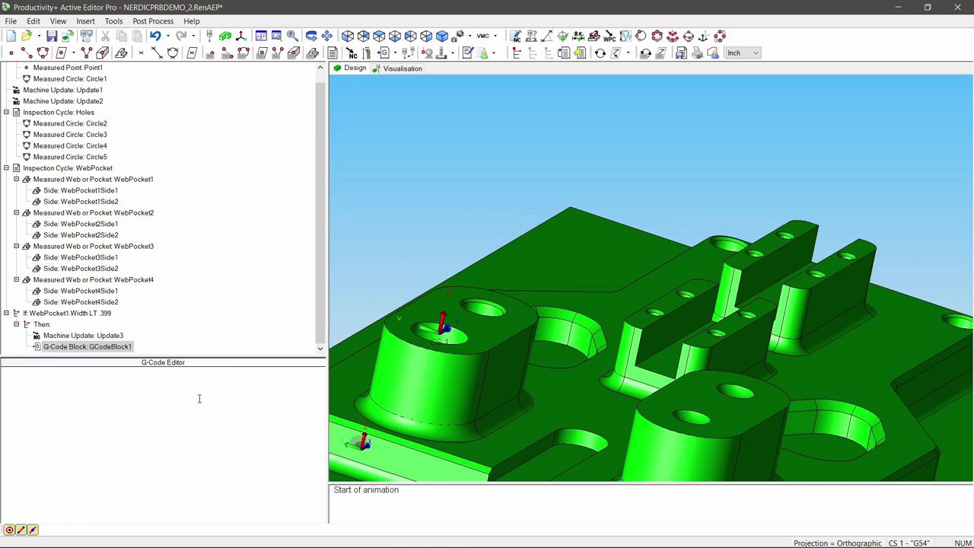
text(GOTO N100)
- Add an ElseIf branch to the If statement with the condition WebPocket1.Width GT (Greater than) .407
click(42, 316)
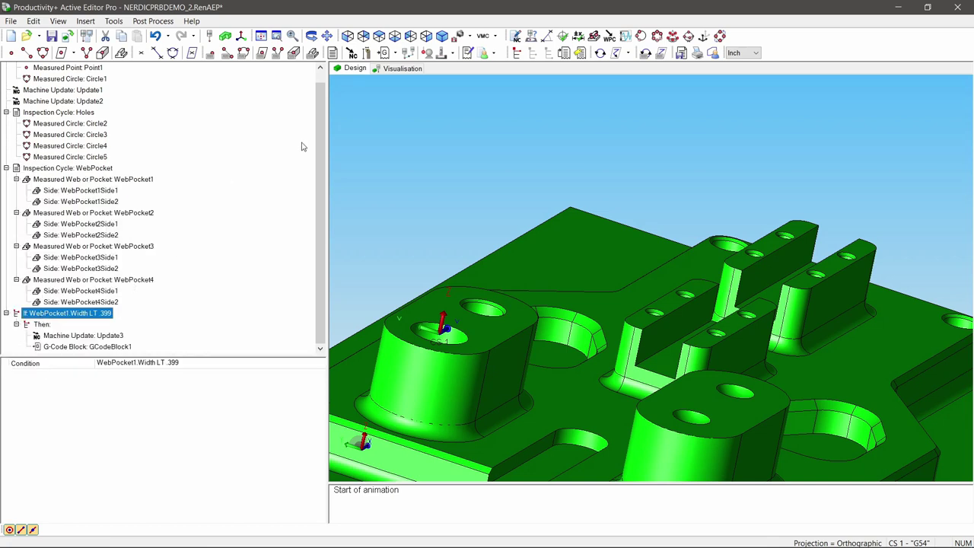
key(Down)
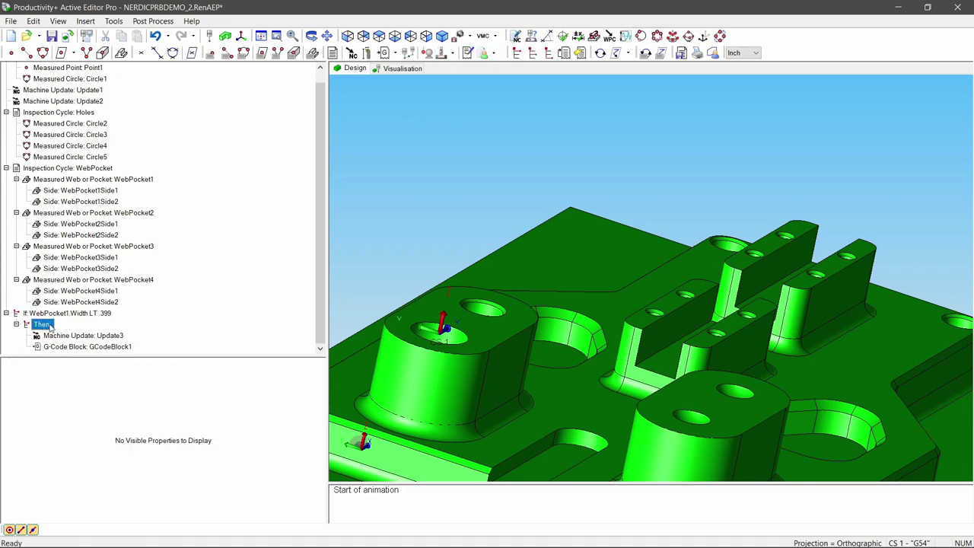
click(533, 54)
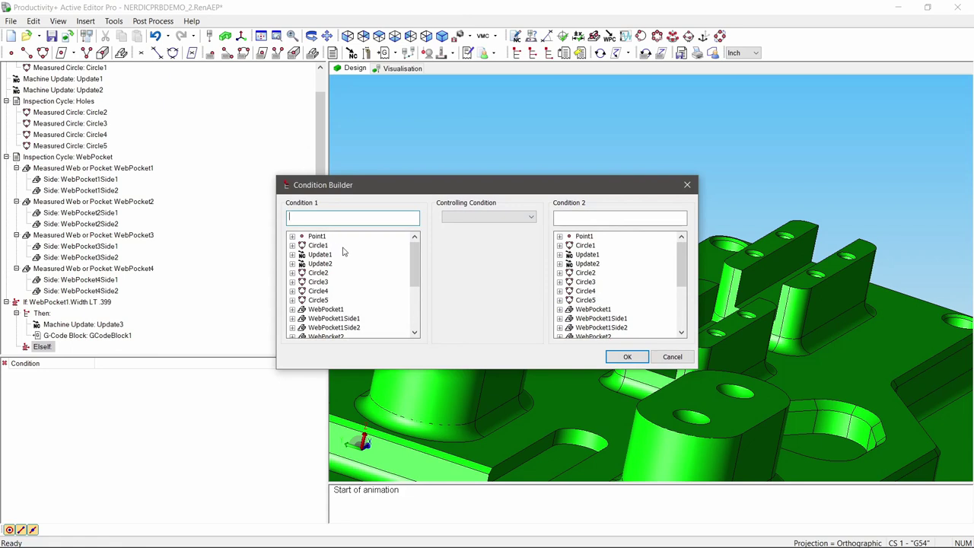
double_click(309, 310)
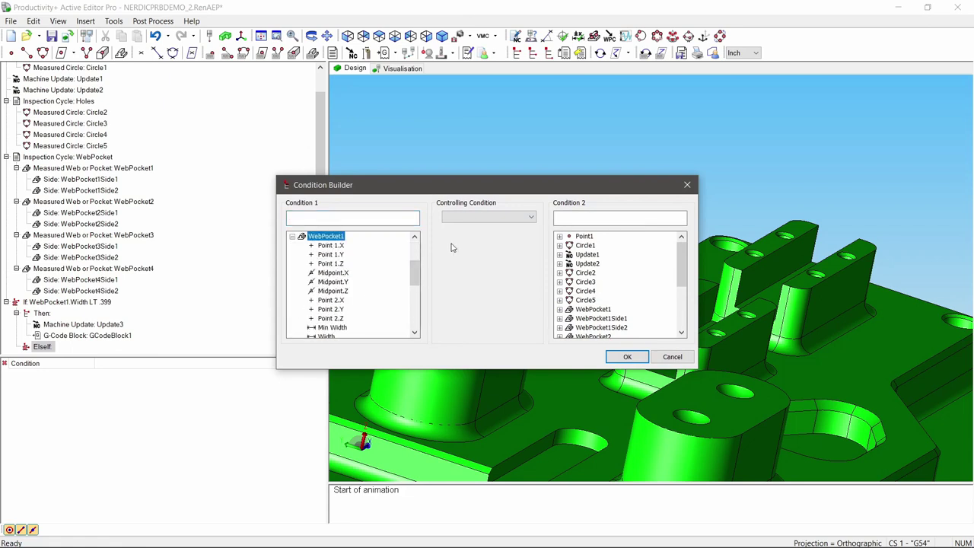
double_click(326, 336)
click(459, 220)
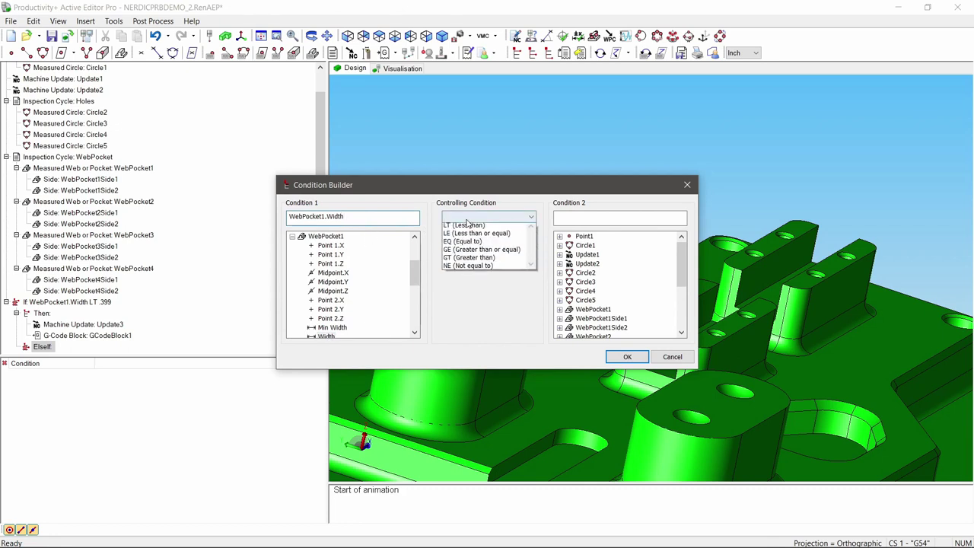
click(468, 260)
click(593, 219)
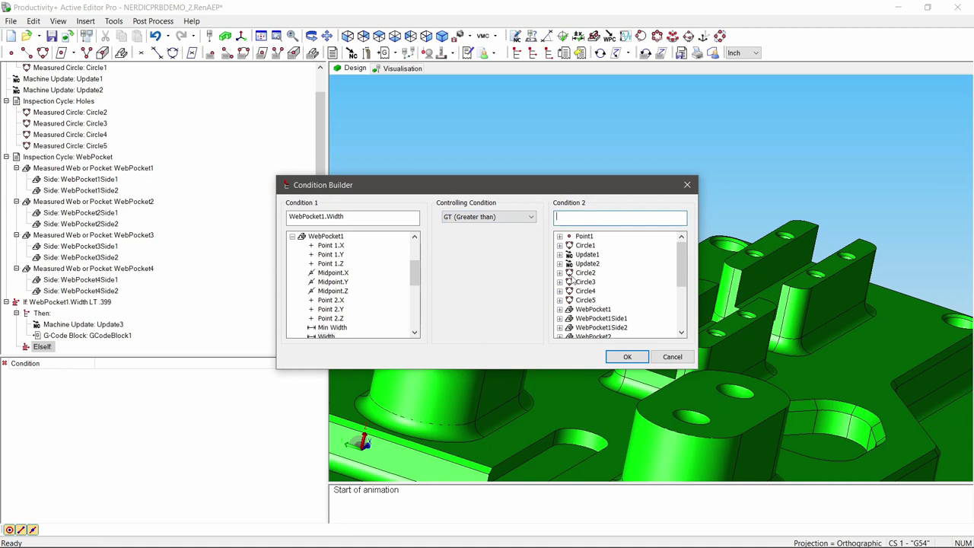
text(.407)
click(626, 356)
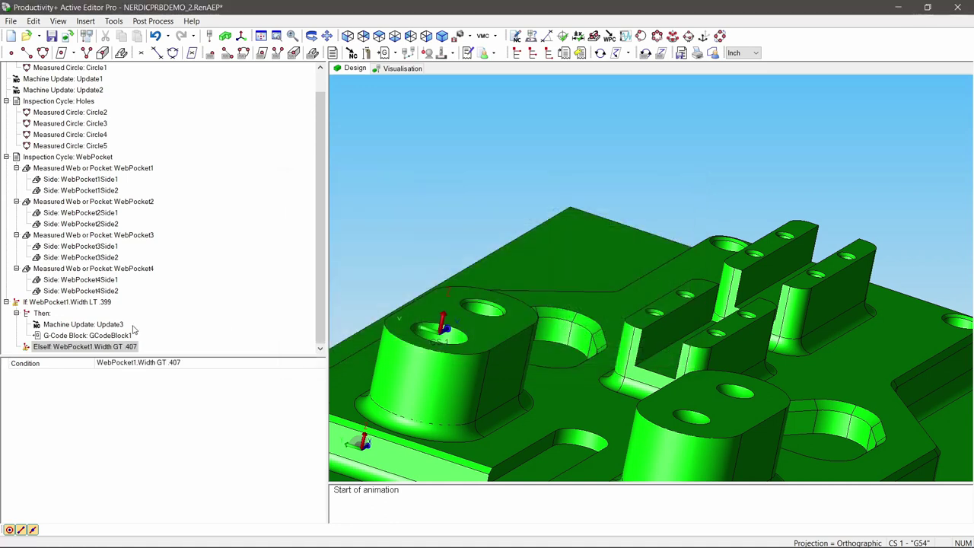
- Add a G-code block under the ElseIf branch containing "M00 ;FEATURE OVER SIZE]"
click(81, 348)
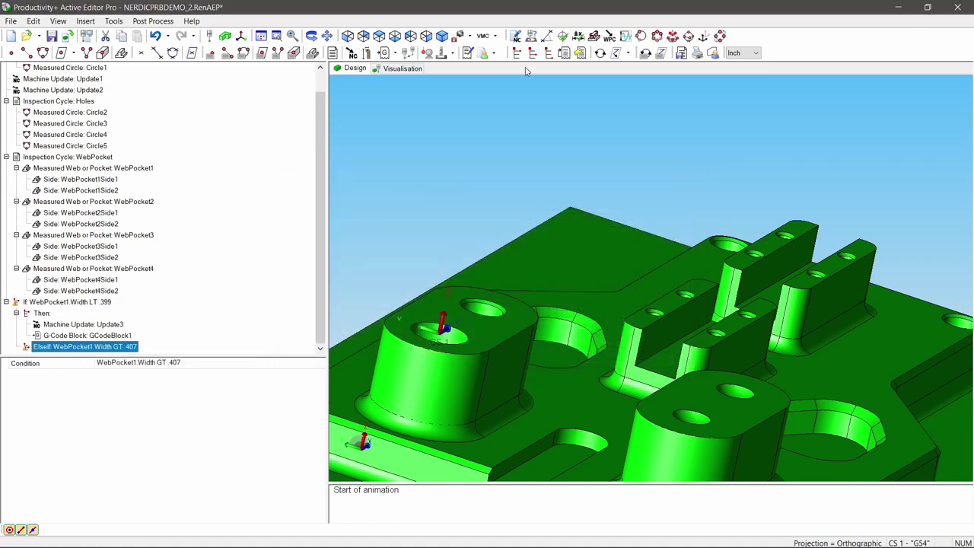
click(386, 53)
click(86, 379)
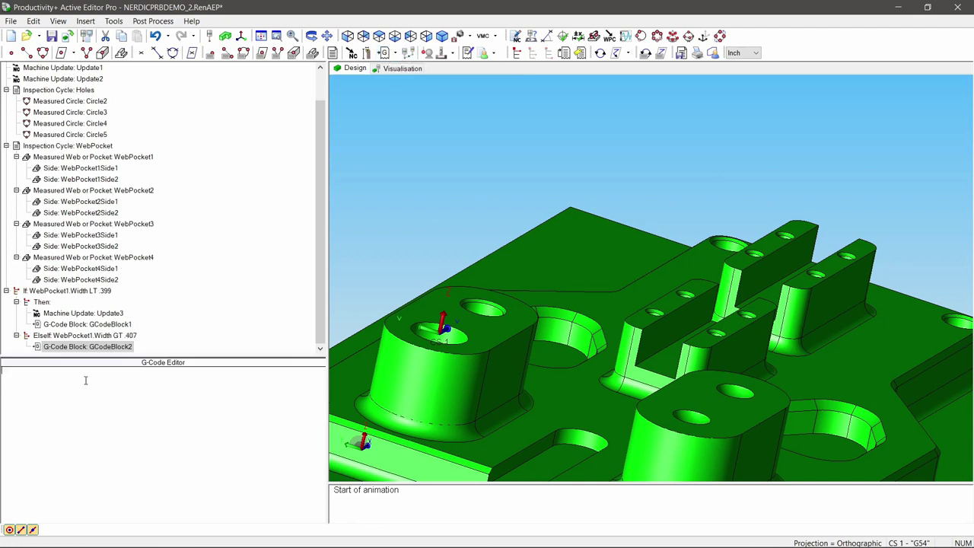
text(M00 ;FEATURE OVER SIZZE)
key(BackSpace)
text(E)
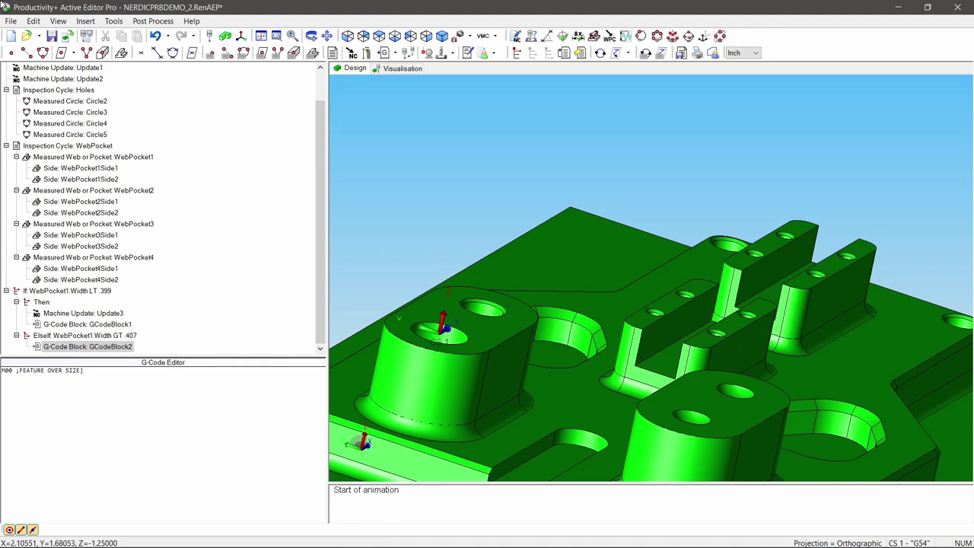
- Collapse the Holes, WebPocket and If entries, and add a new inspection cycle after the If statement using the OMP60 probe
click(6, 90)
click(6, 134)
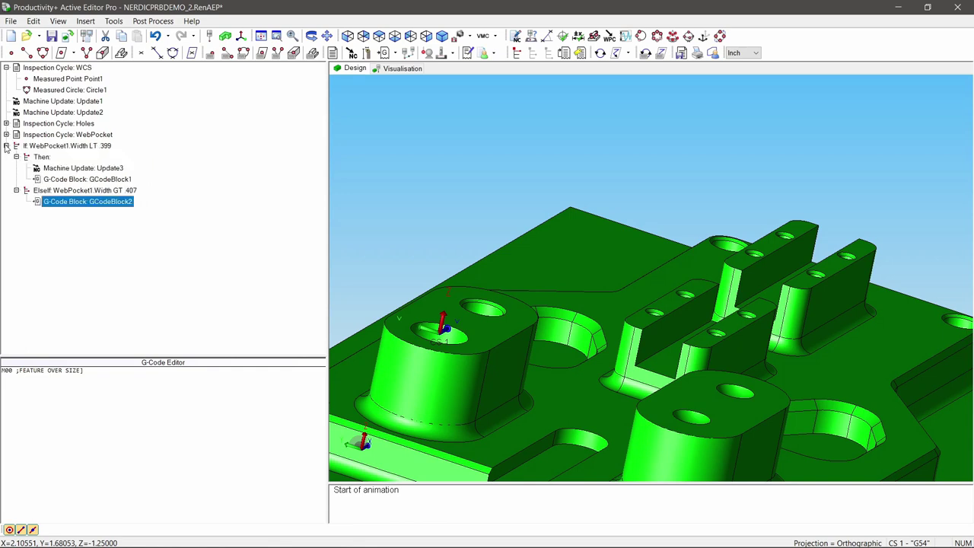
click(6, 145)
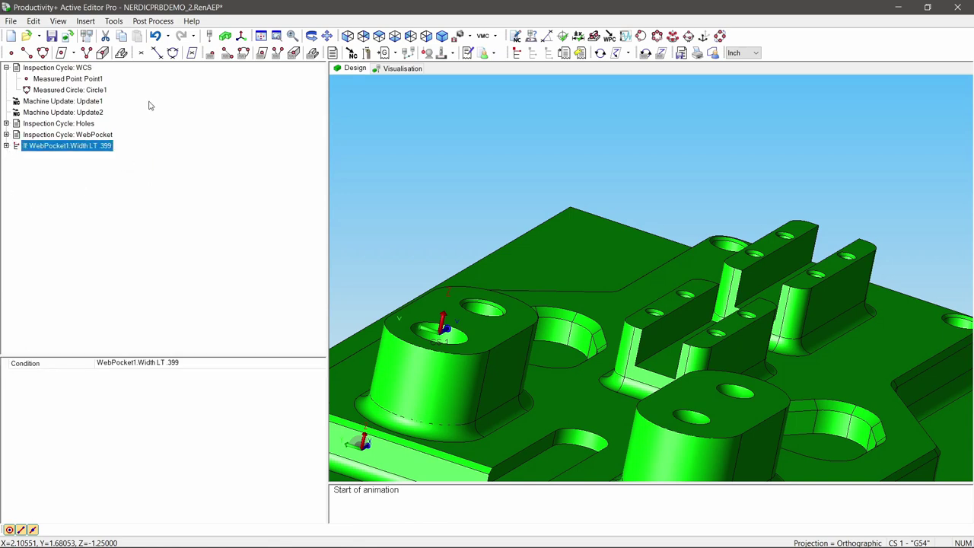
click(332, 53)
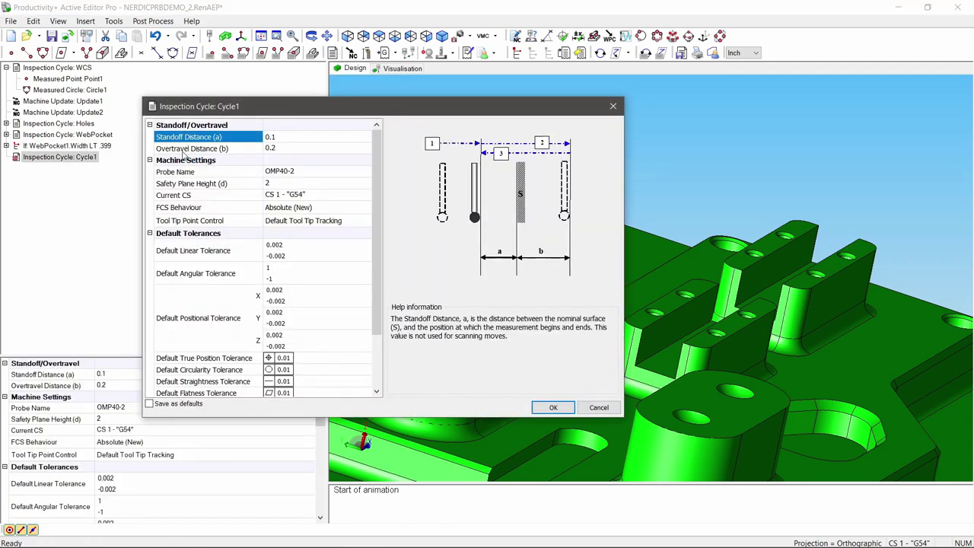
click(299, 177)
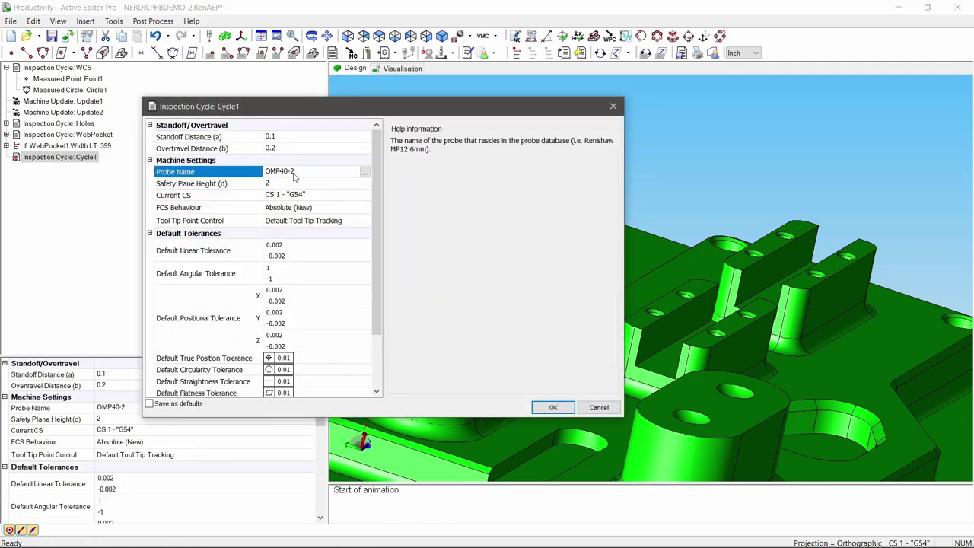
click(364, 173)
click(386, 164)
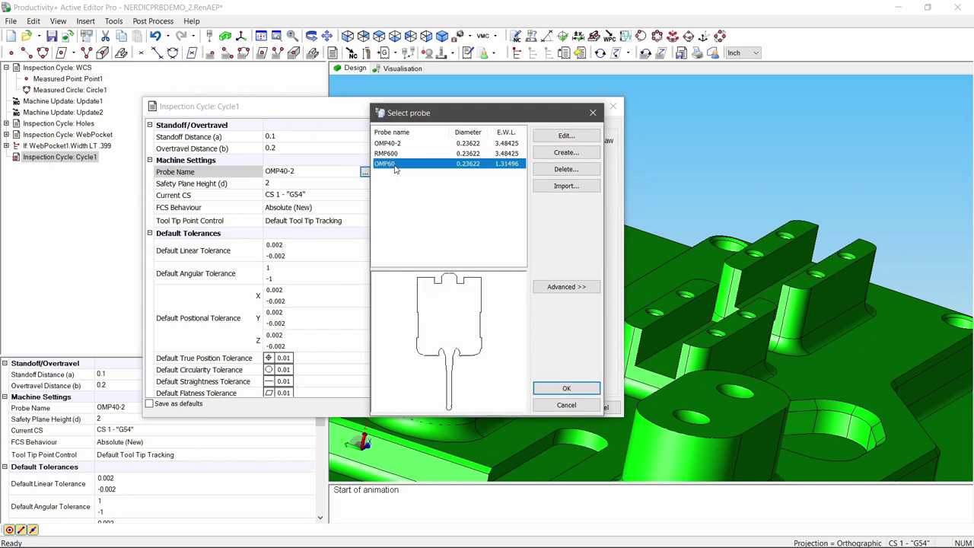
click(566, 388)
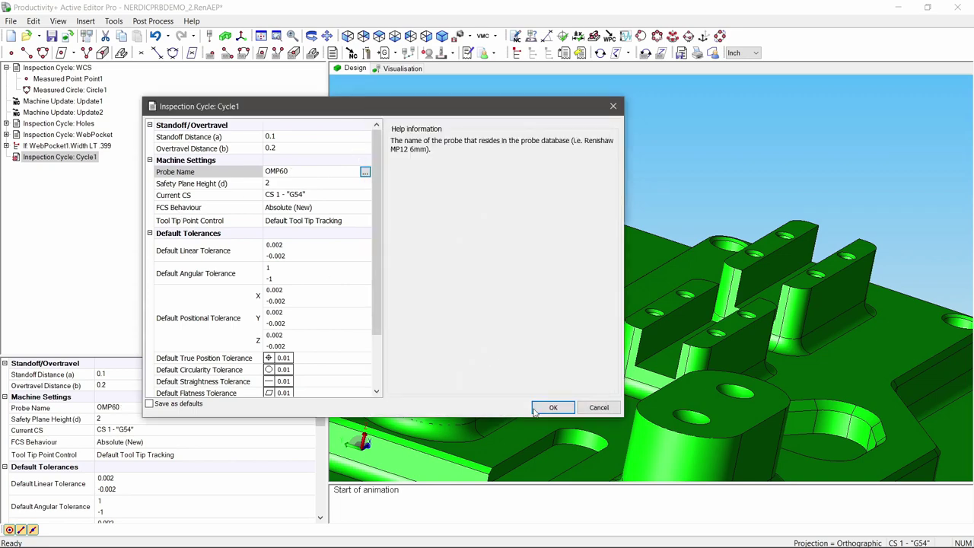
click(553, 408)
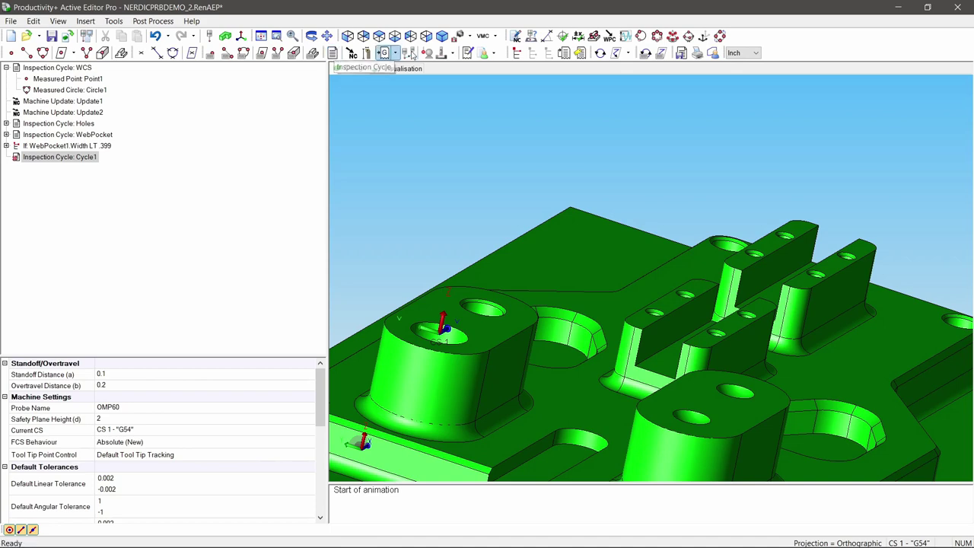
- Add a report to the new inspection cycle and set its Tolerance option to Yes
click(467, 53)
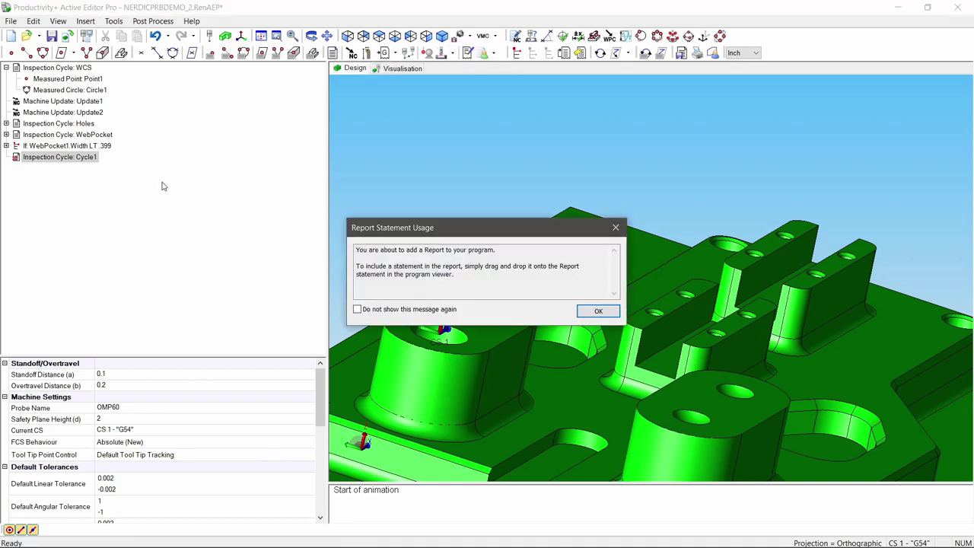
click(598, 311)
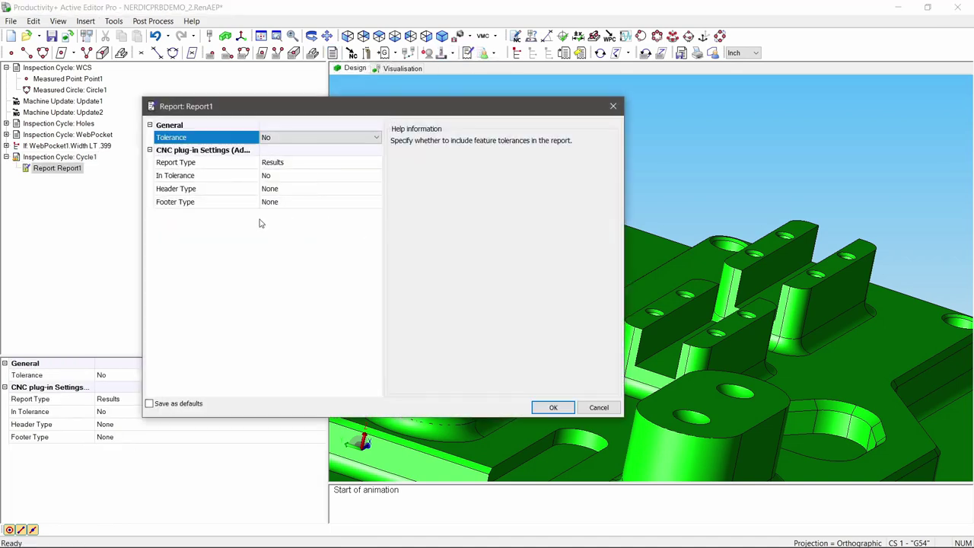
click(282, 140)
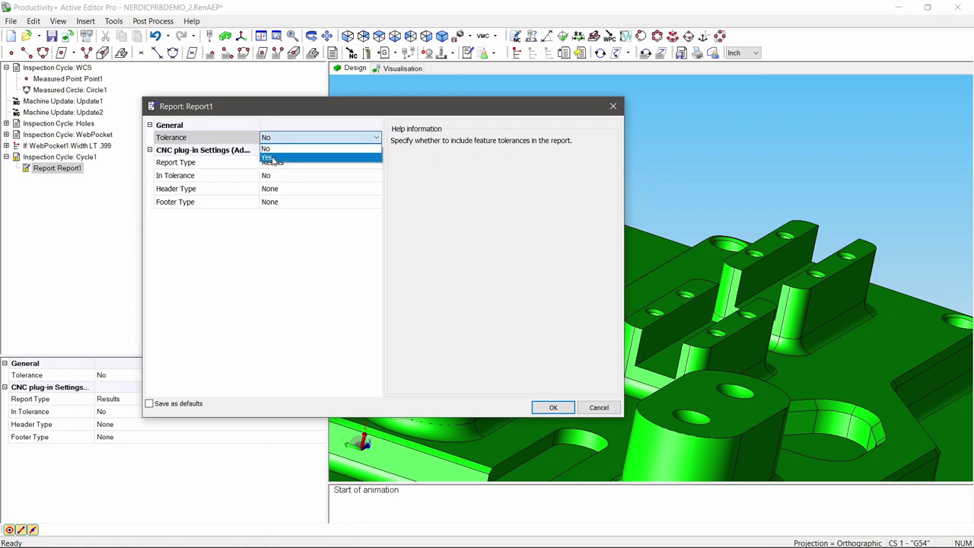
click(271, 157)
mouse_move(287, 166)
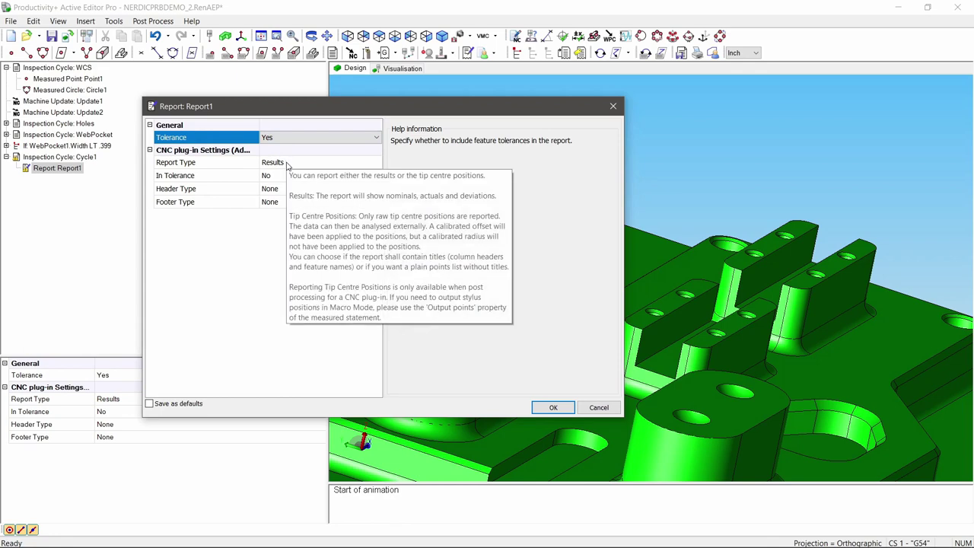
mouse_move(276, 182)
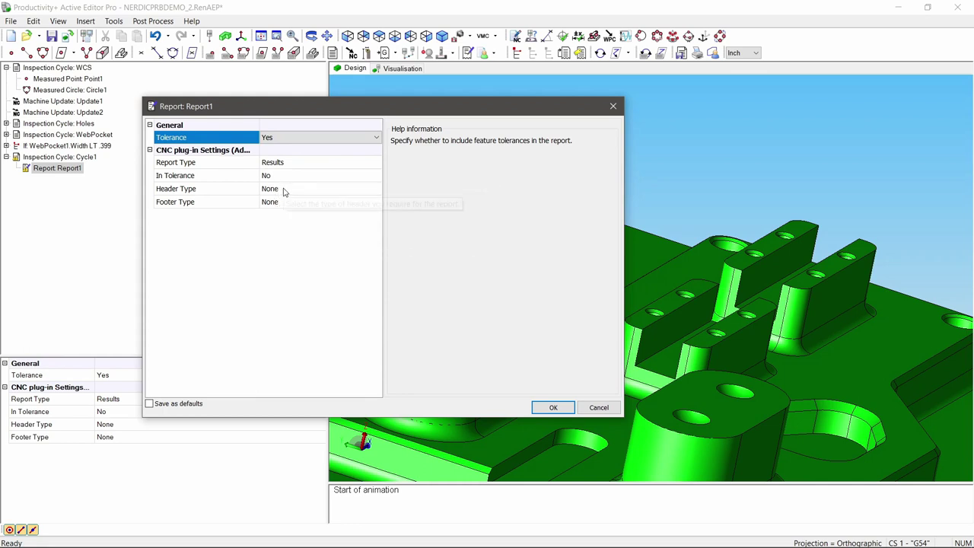
- Set the report's header type to Text and enter NERDIC as the header
click(283, 190)
click(280, 191)
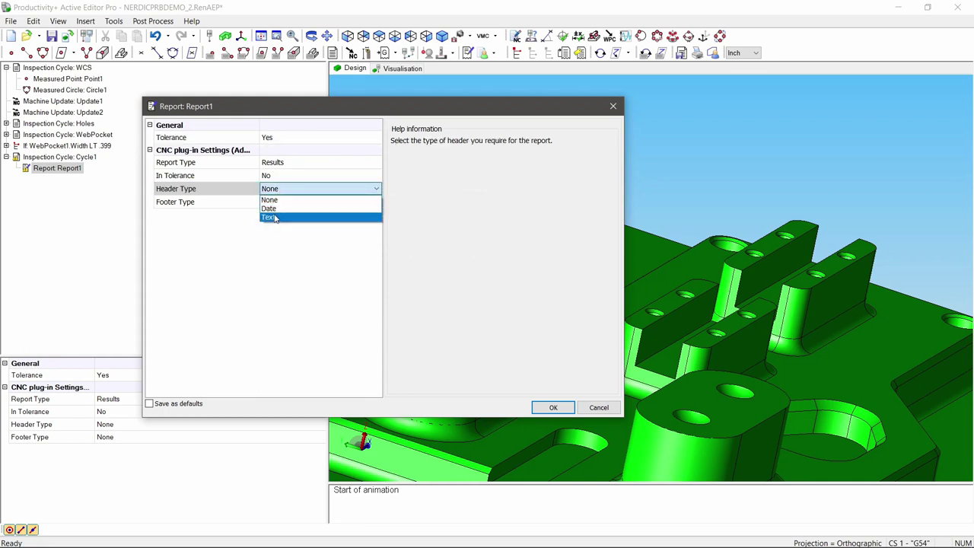
click(277, 217)
mouse_move(283, 200)
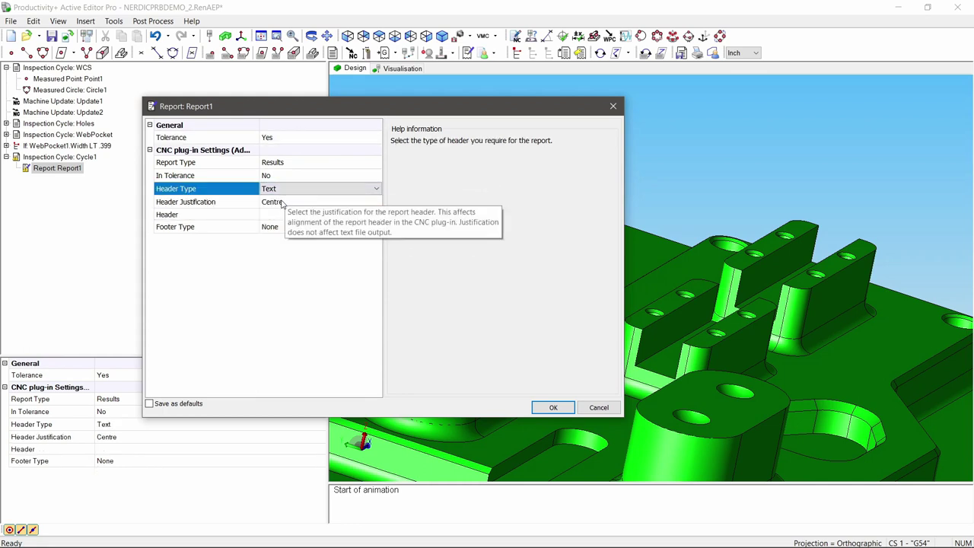
click(275, 218)
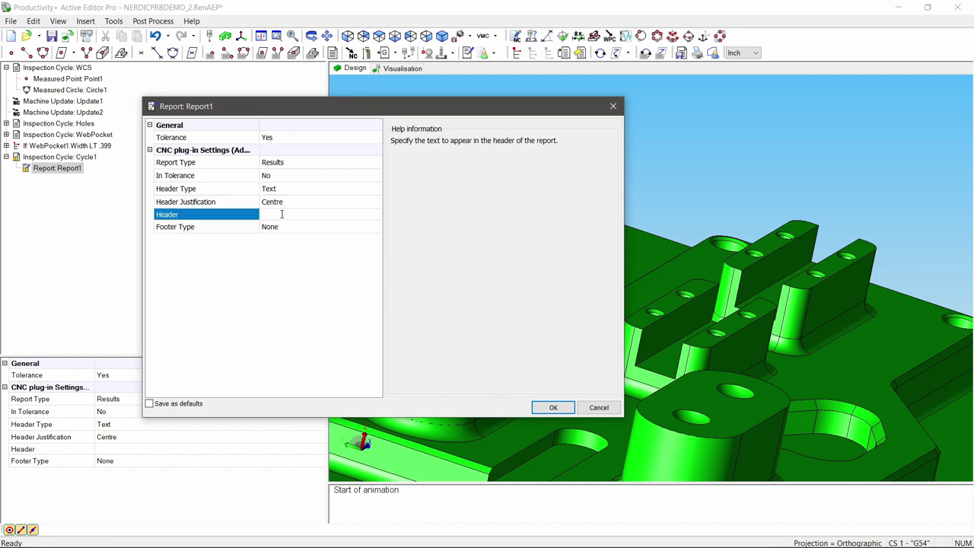
click(282, 214)
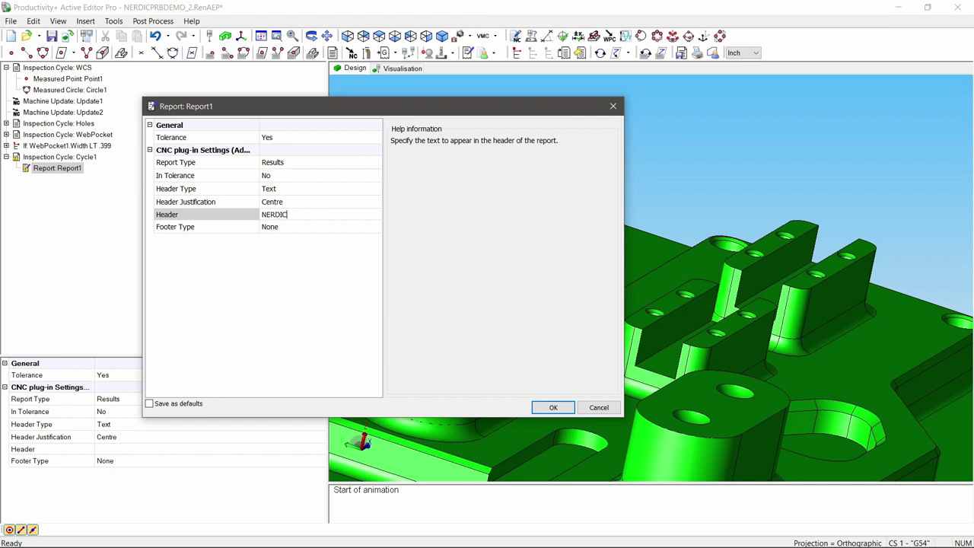
- Set the report's footer type to Date, justify both footer and header Left, and accept the report settings
click(290, 227)
click(293, 228)
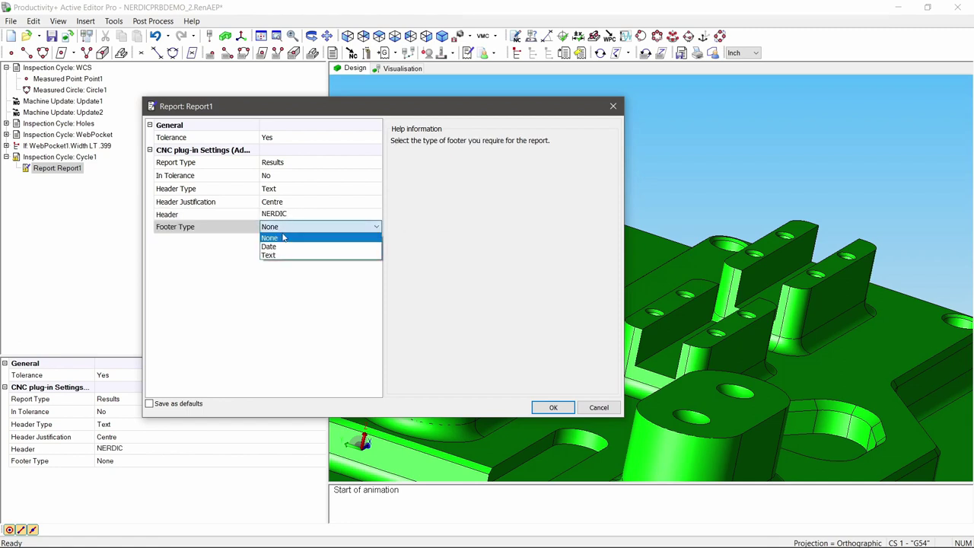
click(272, 247)
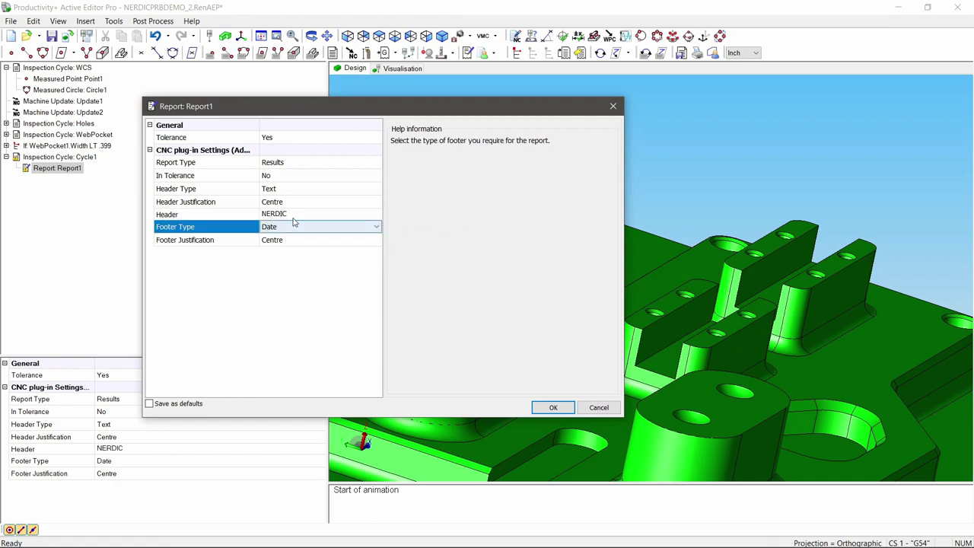
click(278, 243)
click(279, 243)
click(278, 251)
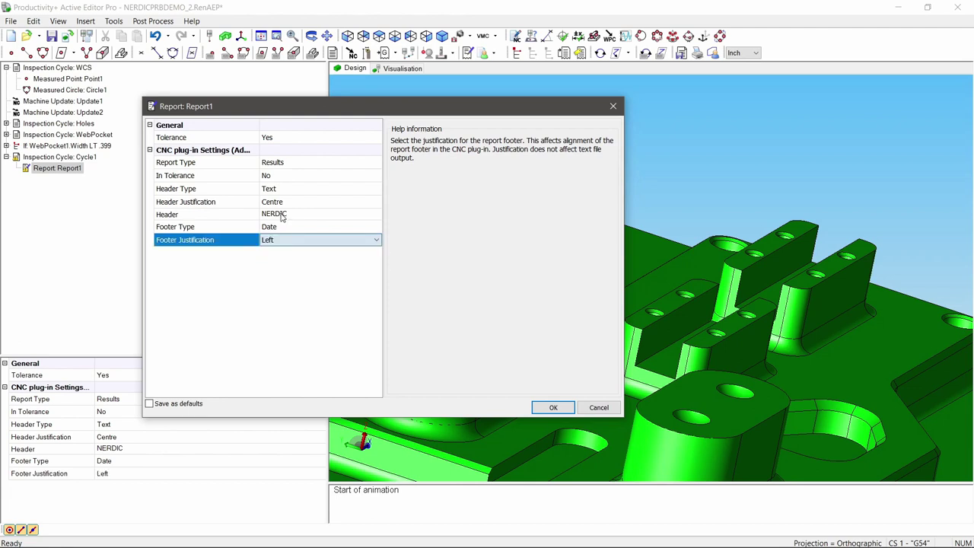
click(280, 202)
click(280, 202)
click(278, 214)
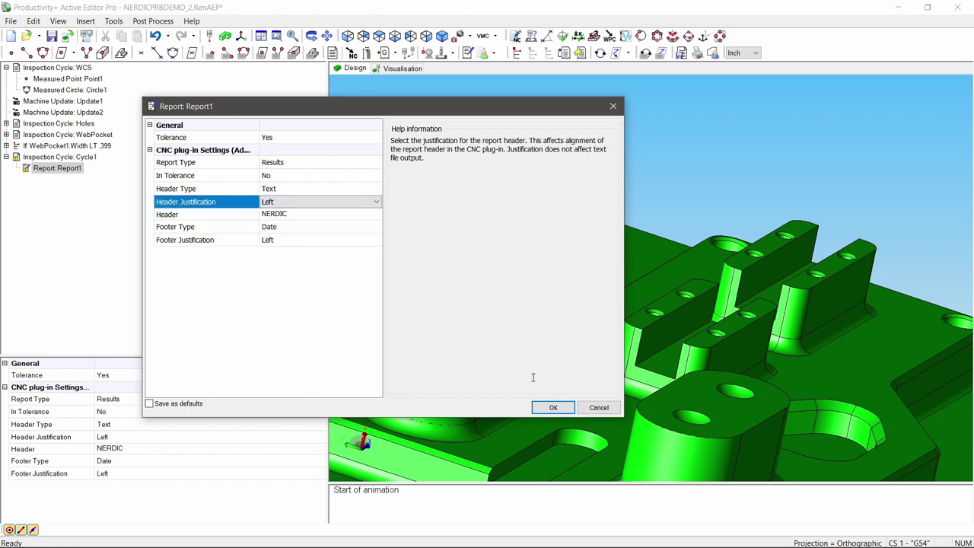
click(552, 408)
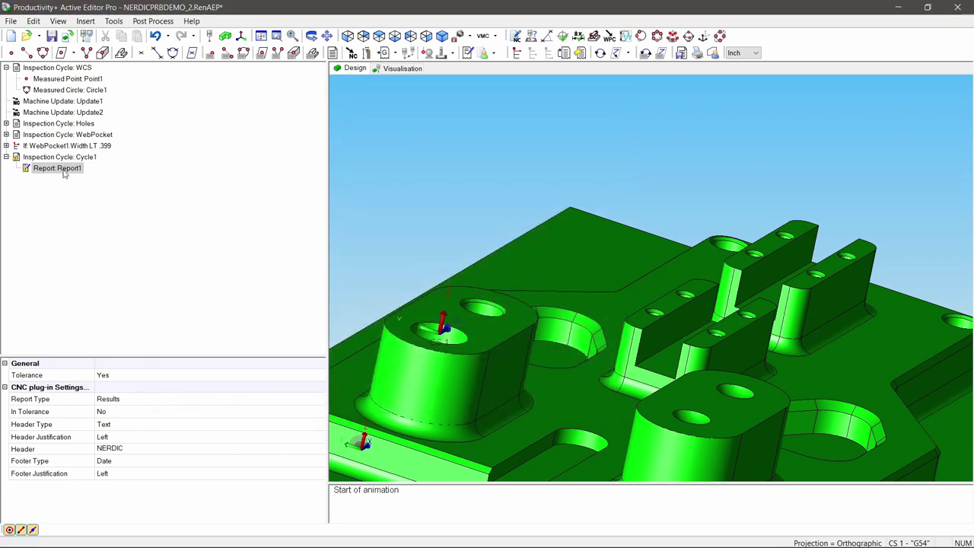
- Add Point1, Circle1 through Circle5, and WebPocket1 through WebPocket4 to the report as references
mouse_move(65, 173)
click(6, 124)
click(6, 179)
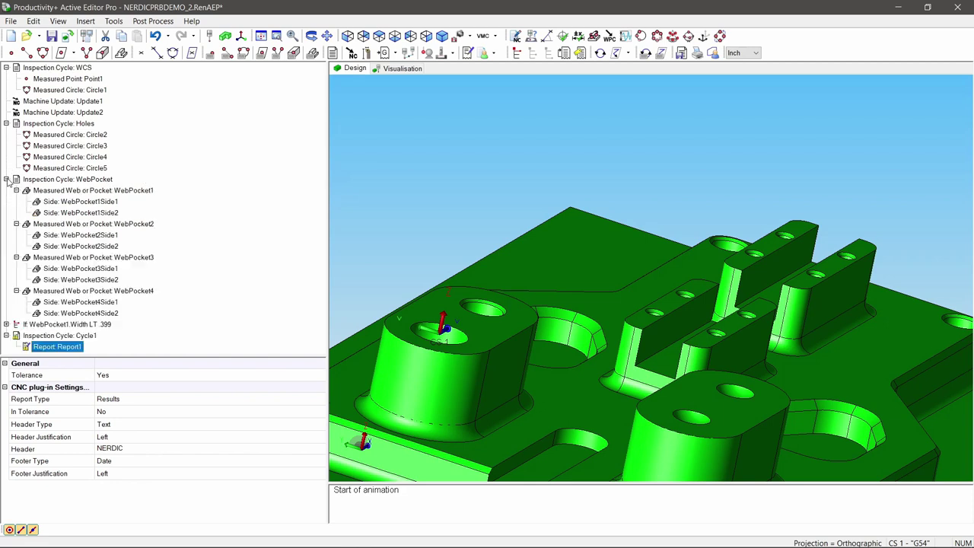
click(60, 80)
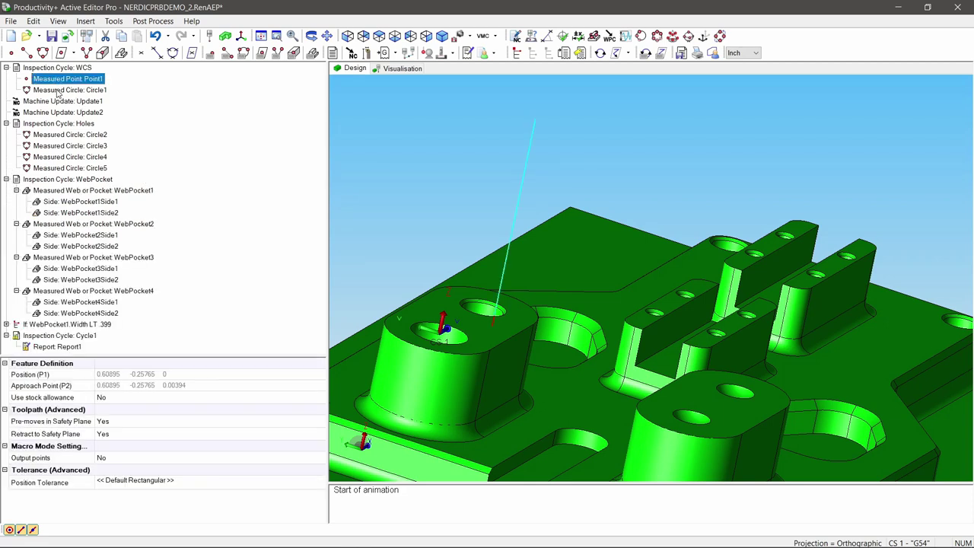
ctrl+click(55, 91)
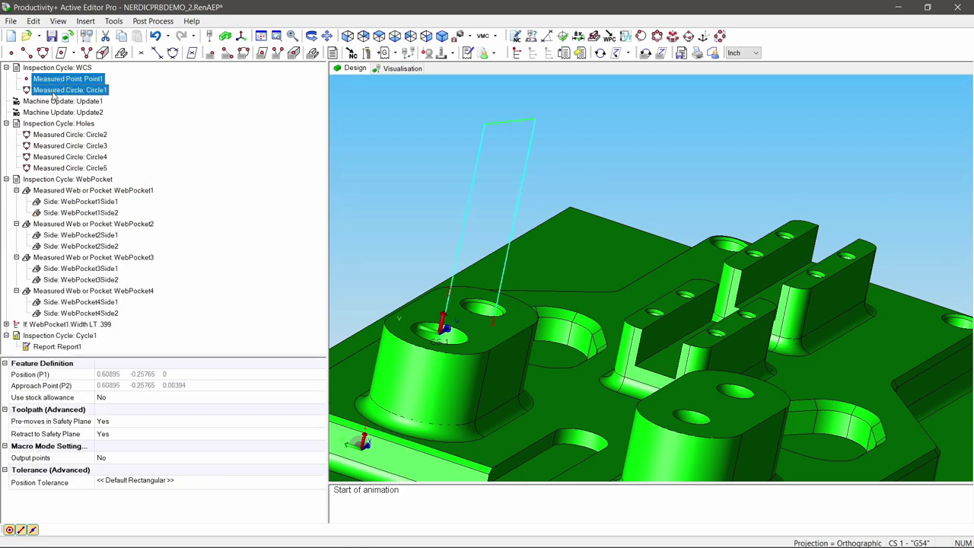
ctrl+click(51, 135)
ctrl+click(48, 146)
ctrl+click(48, 157)
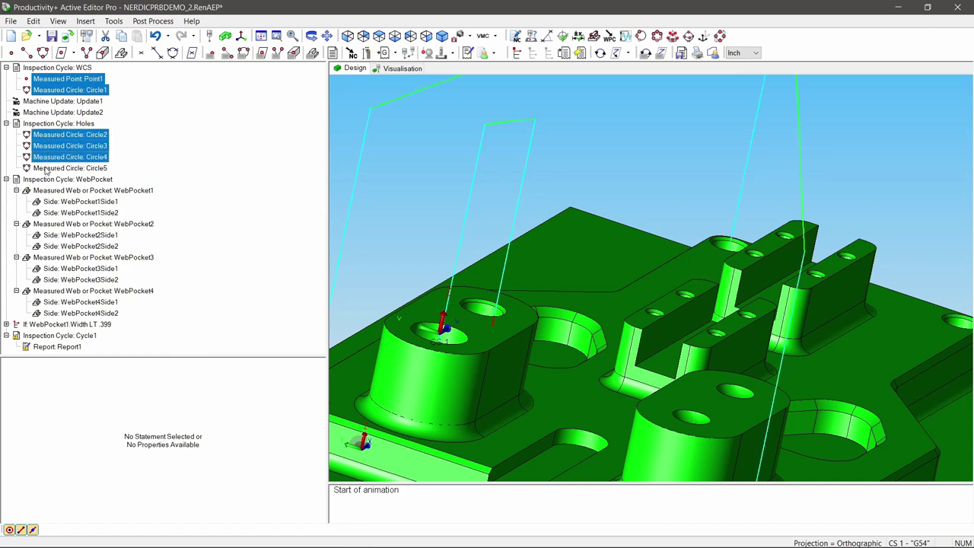
ctrl+click(48, 168)
ctrl+click(54, 191)
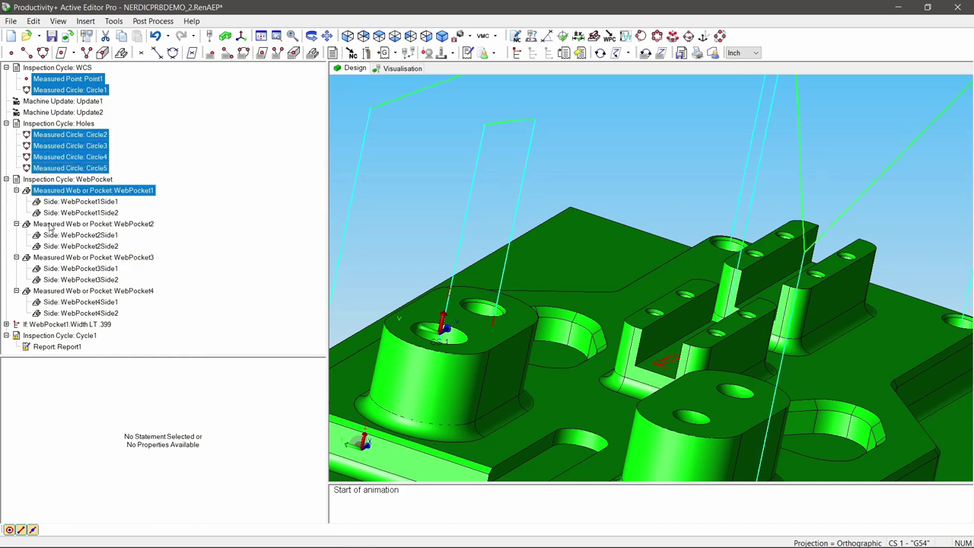
ctrl+click(52, 225)
ctrl+click(50, 258)
ctrl+click(40, 292)
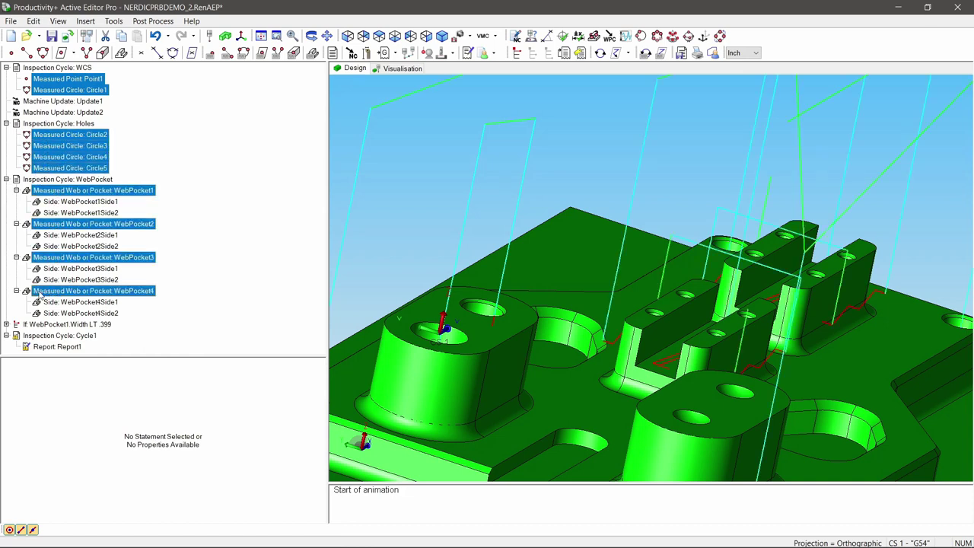
drag(58, 259, 65, 348)
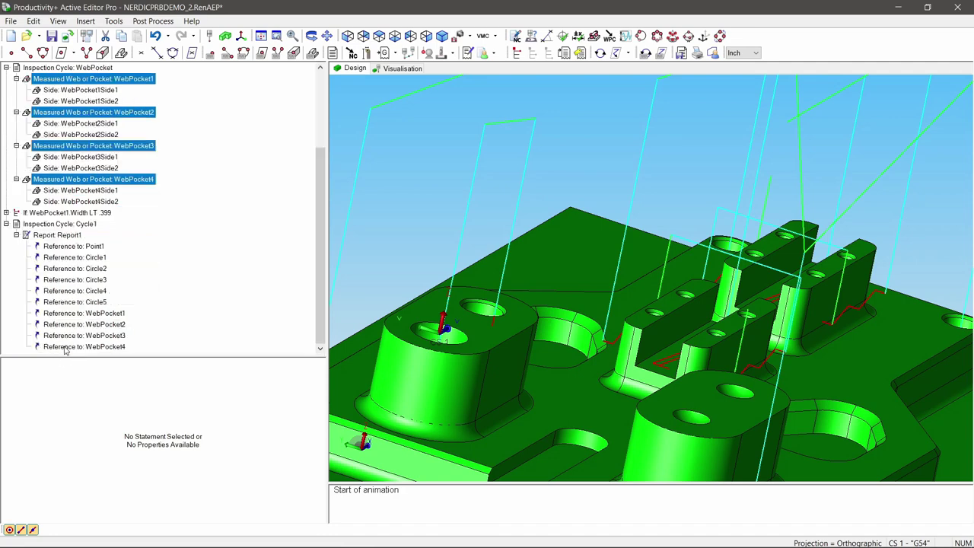
click(57, 237)
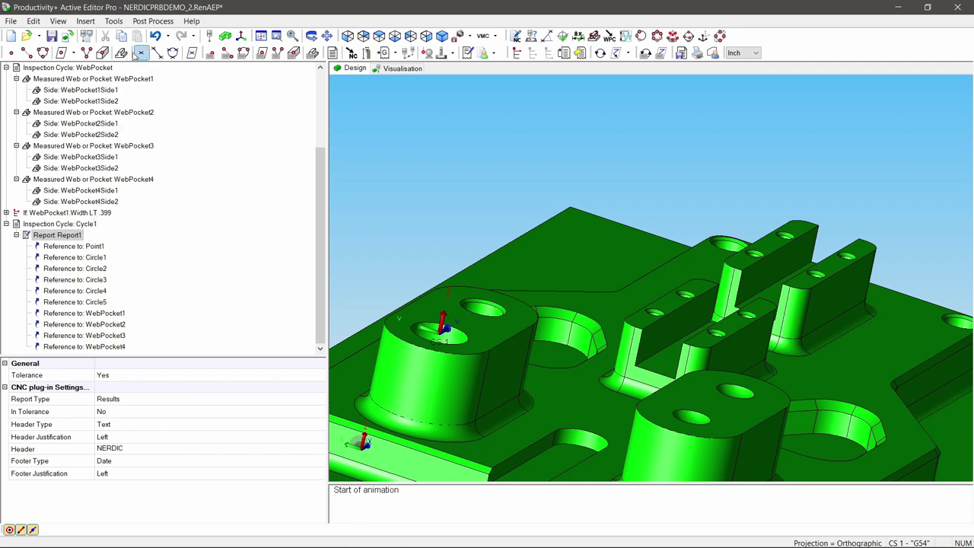
- Start post processing and create a Posted folder inside DMG MORI Lasertec 65 3D for the NC output file
click(86, 36)
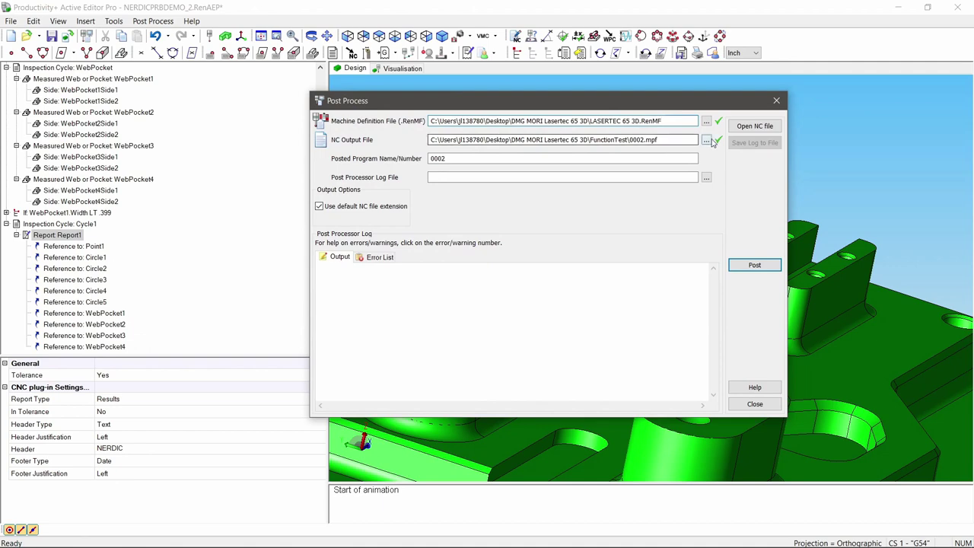
click(706, 140)
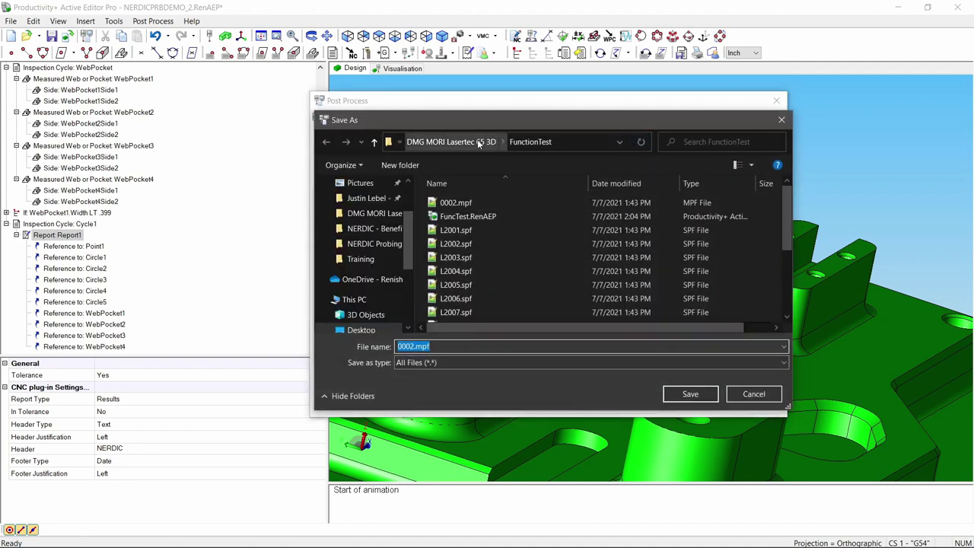
click(479, 142)
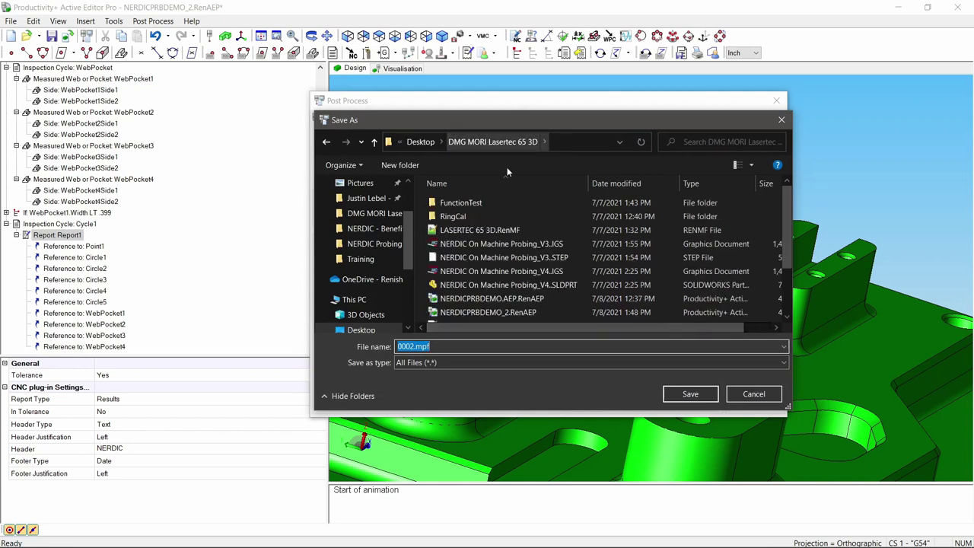
click(399, 165)
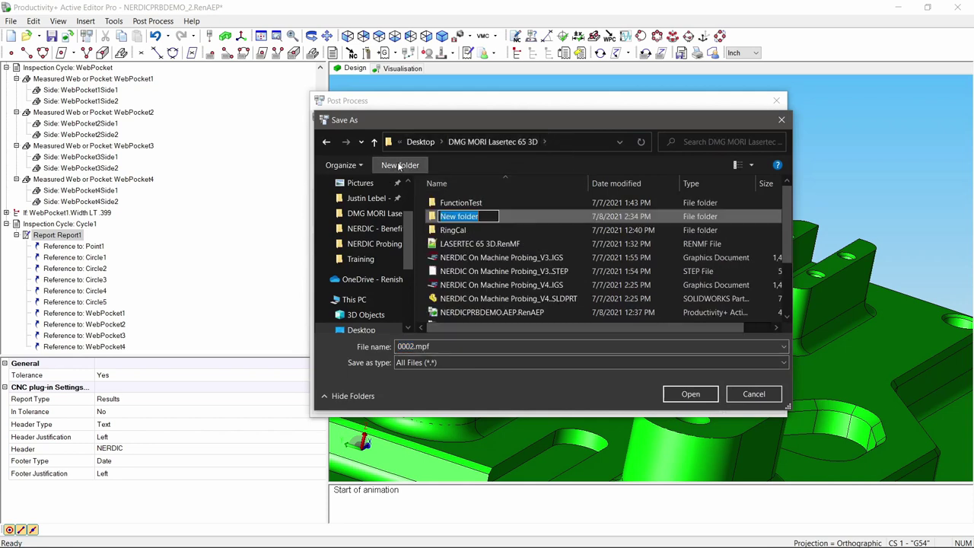
text(Posted)
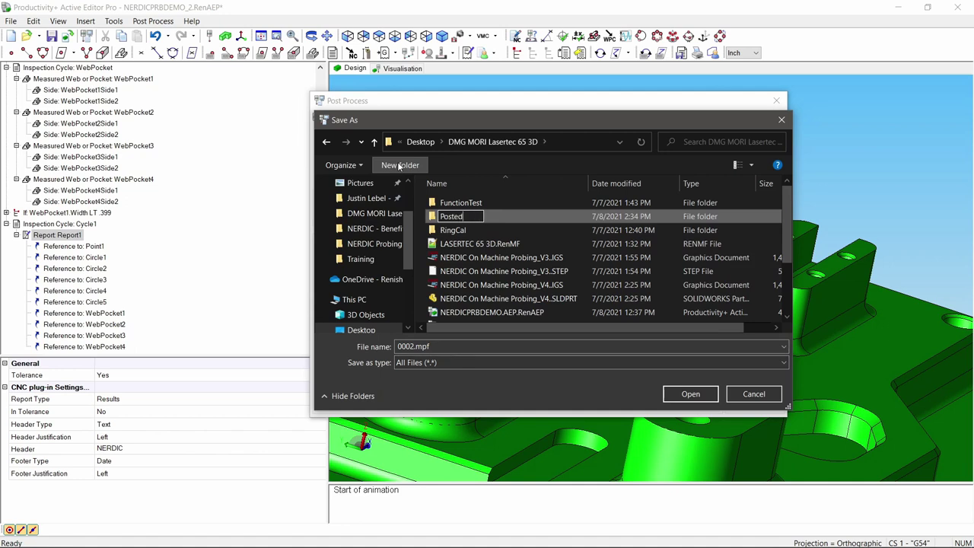
key(Return)
key(Return)
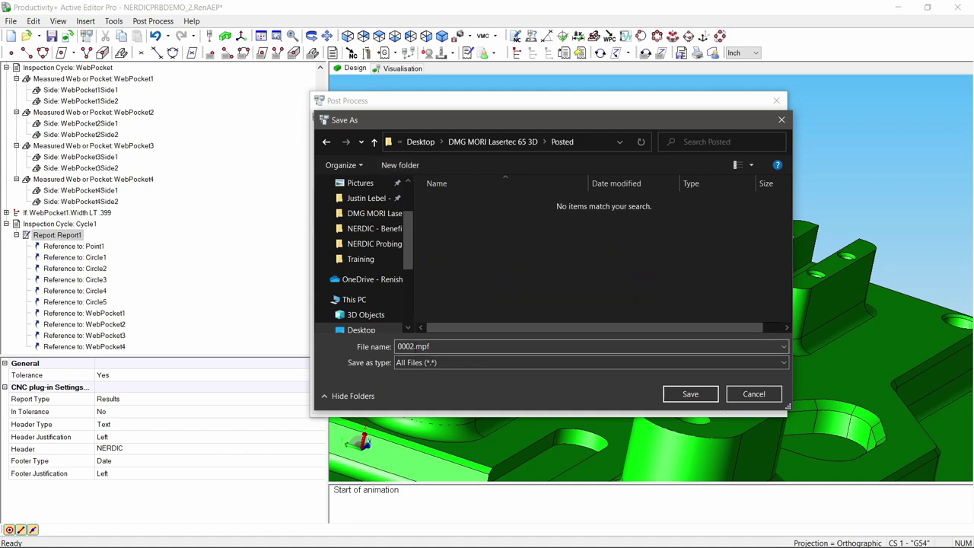
- Save the NC output file in the Posted folder as 0003.mpf
click(415, 346)
key(BackSpace)
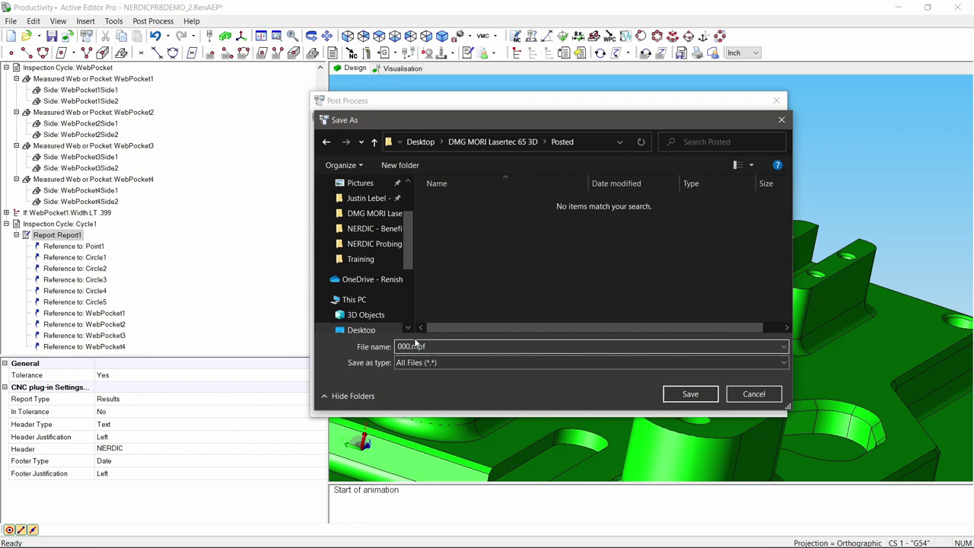
text(3)
click(691, 393)
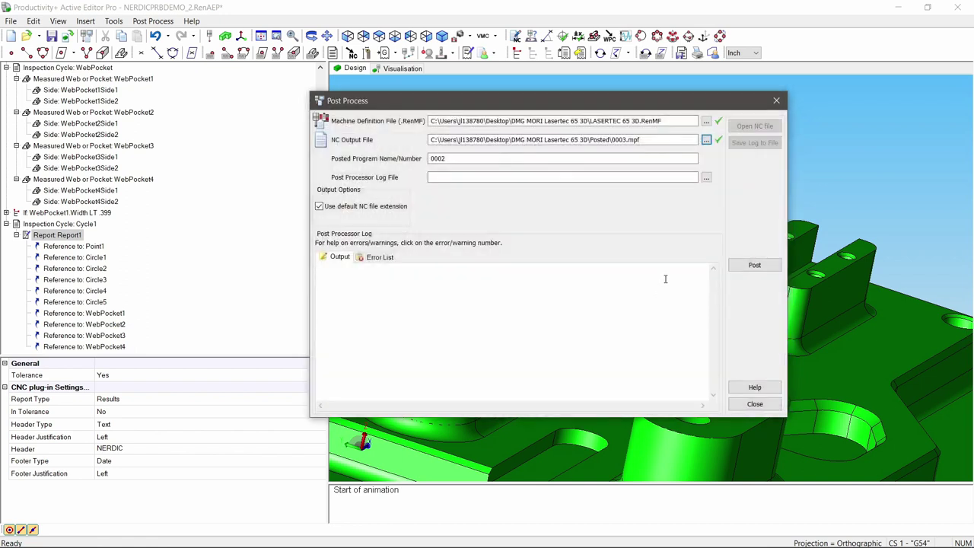
- Set the posted program name/number to 0003, post the program, and close the post processor
click(470, 156)
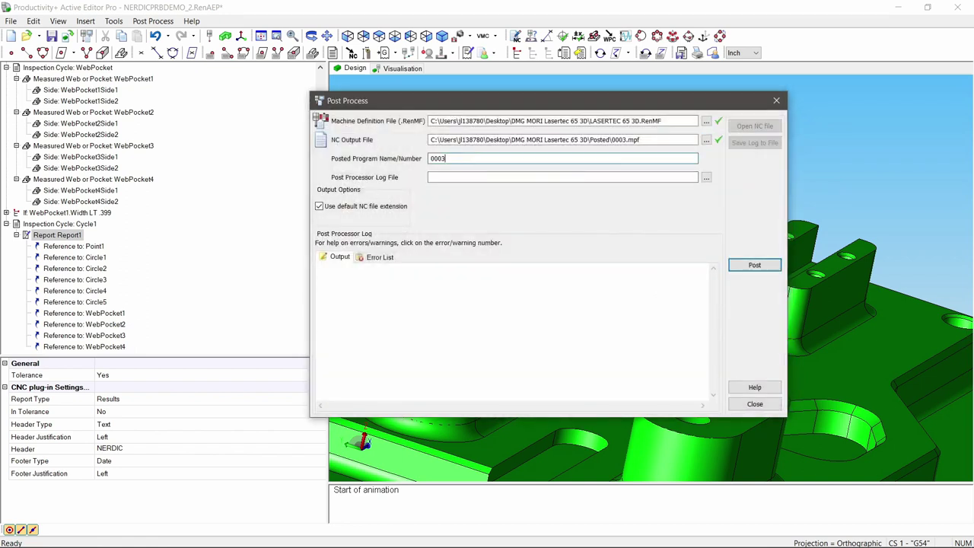
click(751, 264)
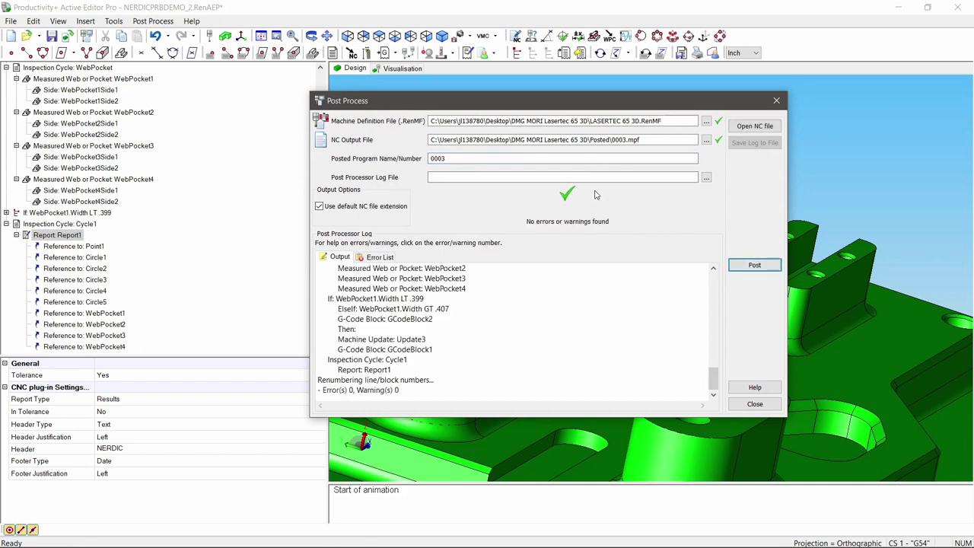
click(754, 403)
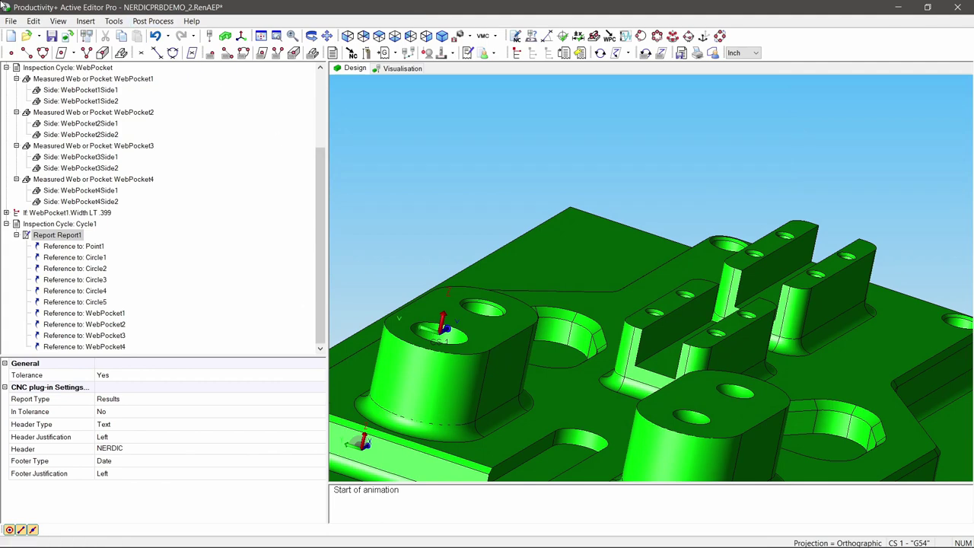
- Switch to the Posted folder in File Explorer and select the main program file 0003.mpf
click(422, 535)
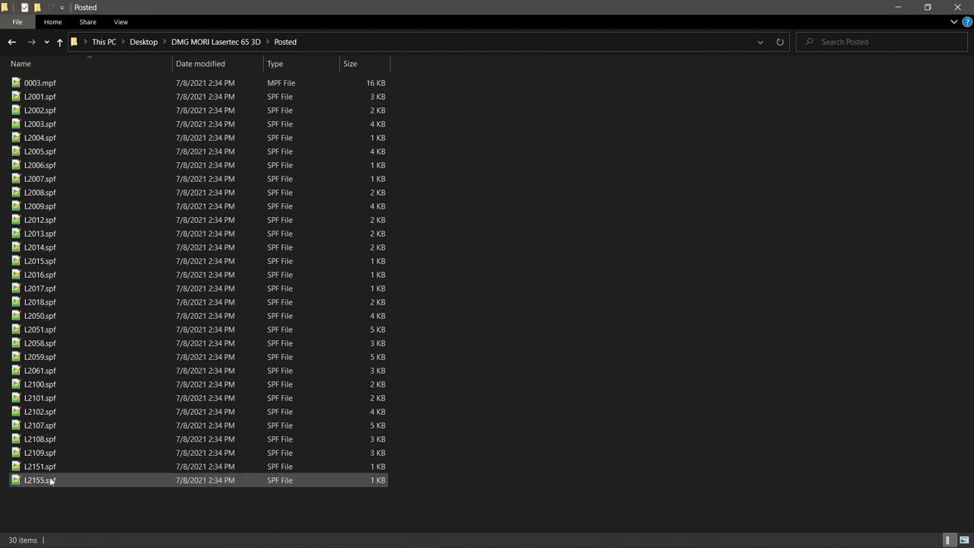
click(40, 86)
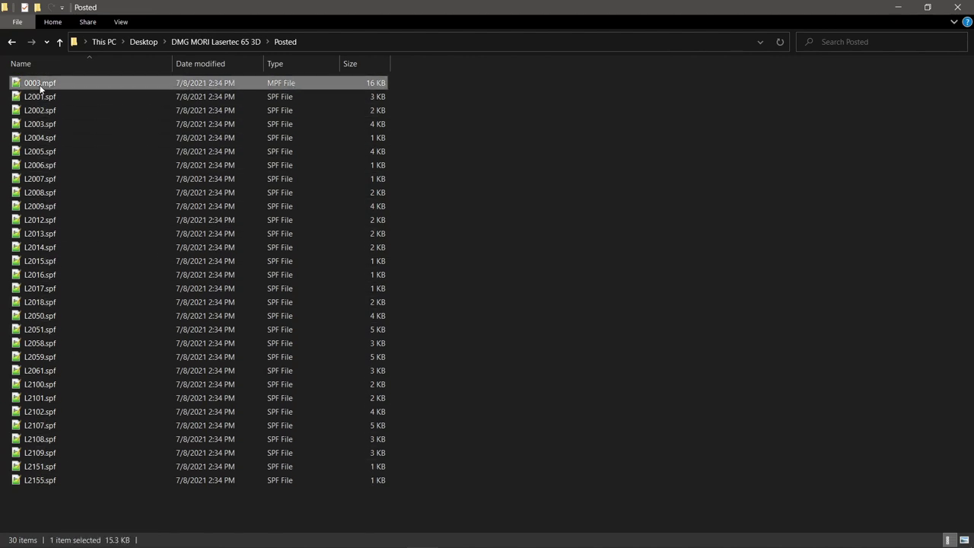
- Open 0003.mpf in Notepad++ and examine the posted code, including the probing calls, pocket-width branching, results output and program end
double_click(40, 86)
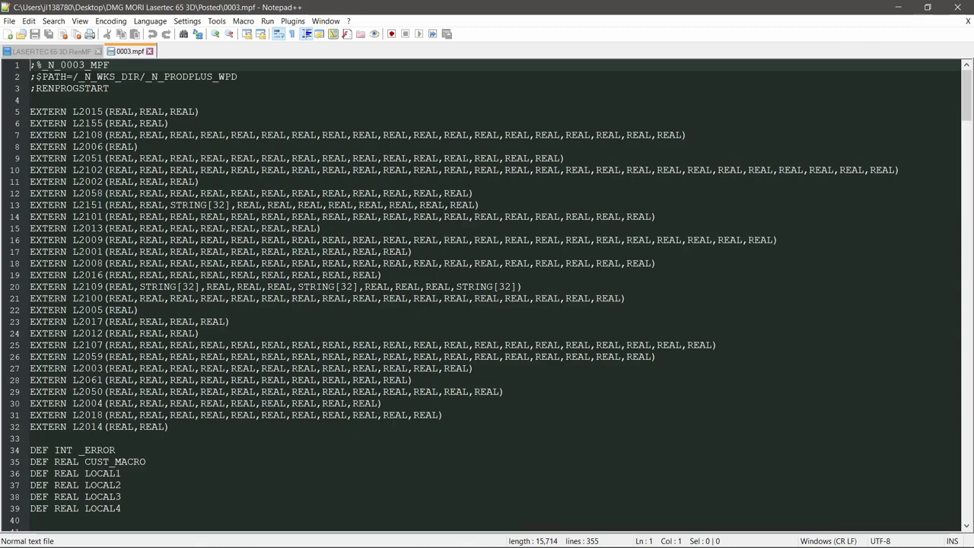
scroll(487, 297, down, 20)
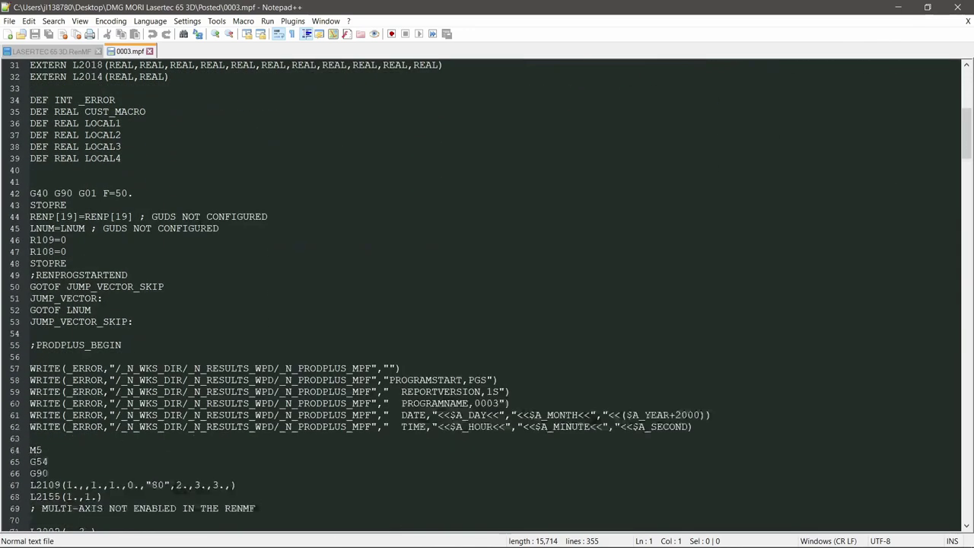
scroll(487, 296, down, 20)
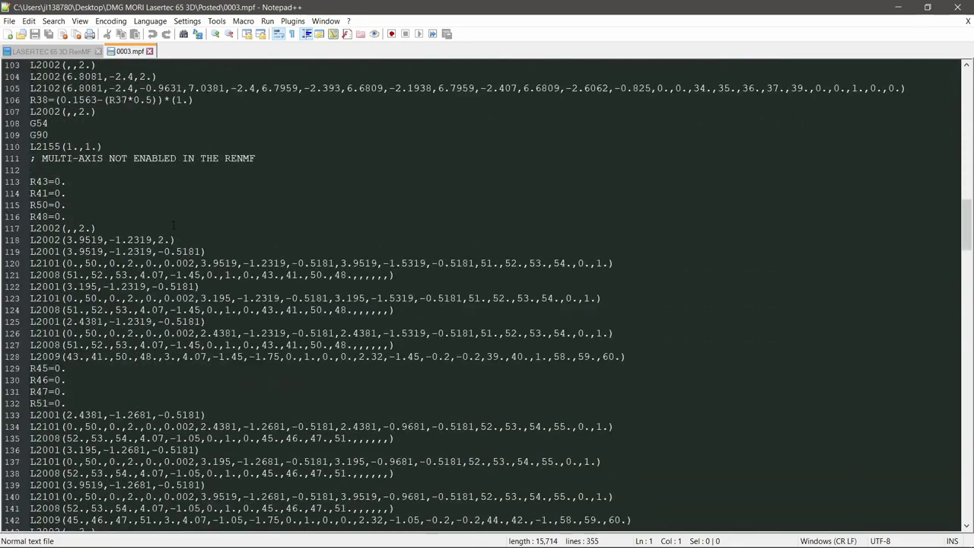
scroll(146, 221, down, 20)
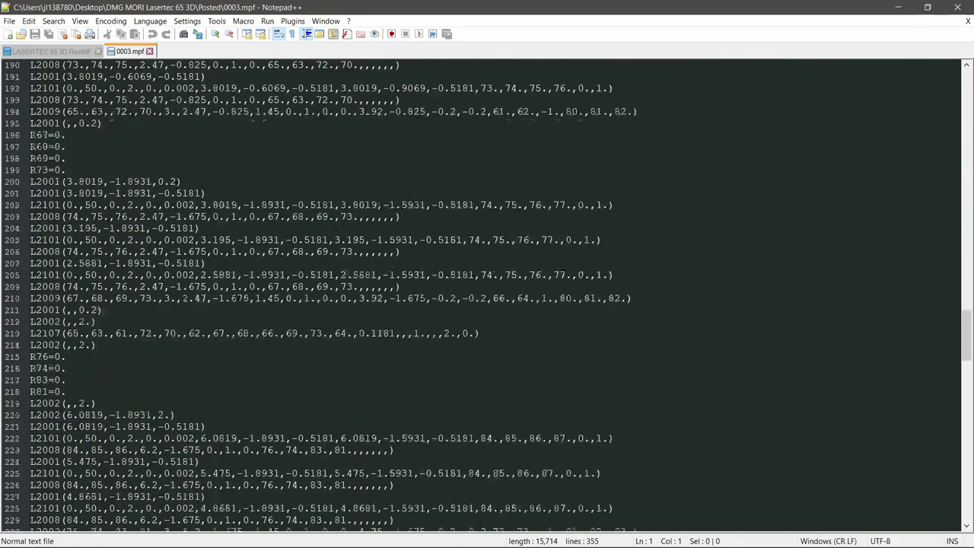
scroll(146, 221, down, 14)
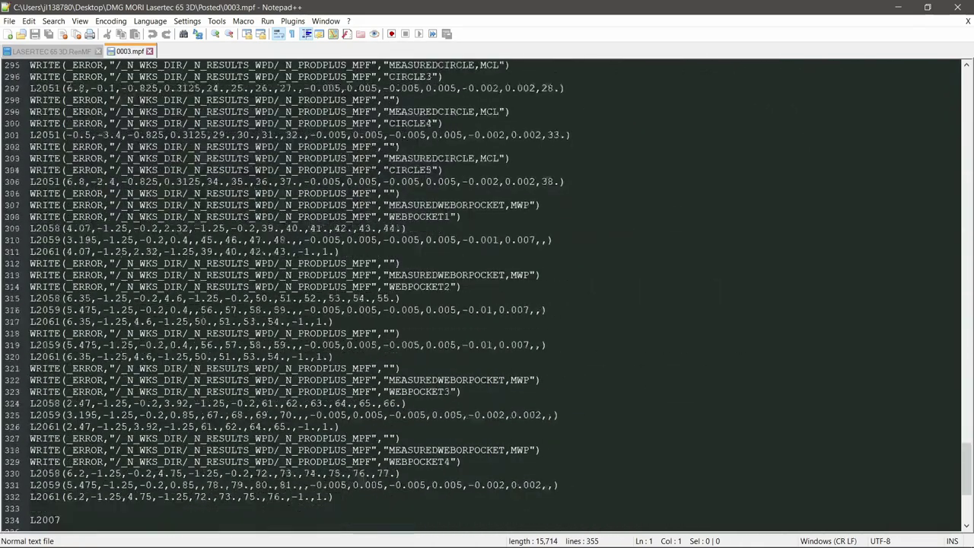
scroll(487, 296, up, 7)
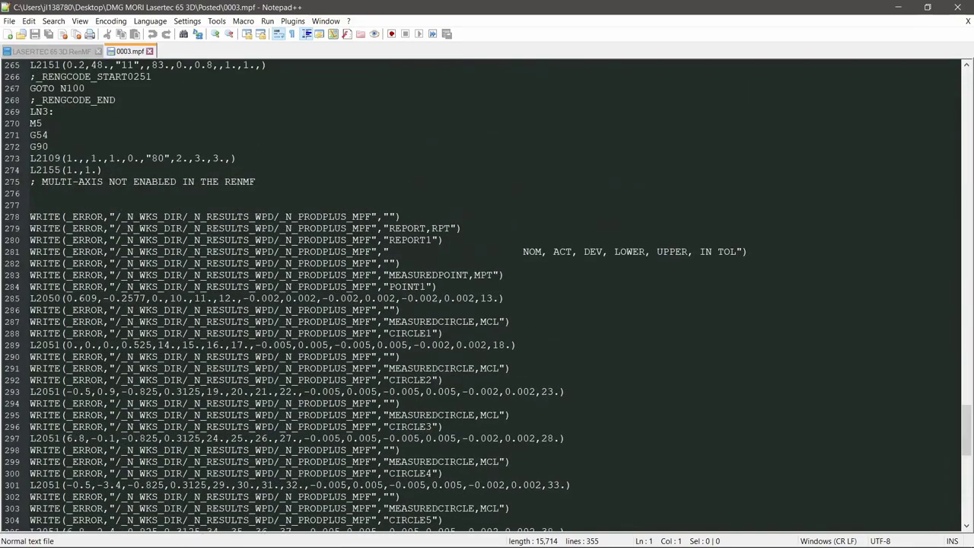
scroll(114, 204, down, 16)
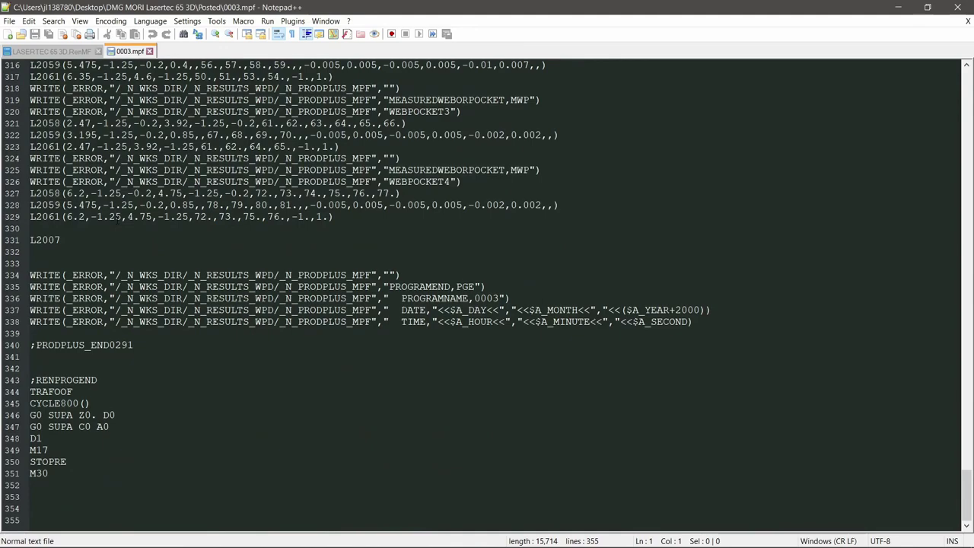
scroll(167, 218, up, 20)
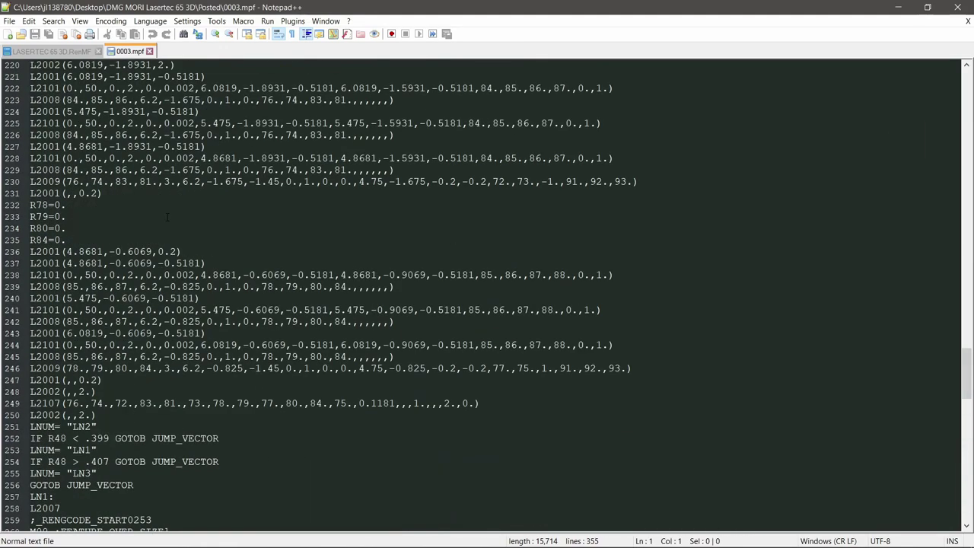
scroll(166, 218, up, 18)
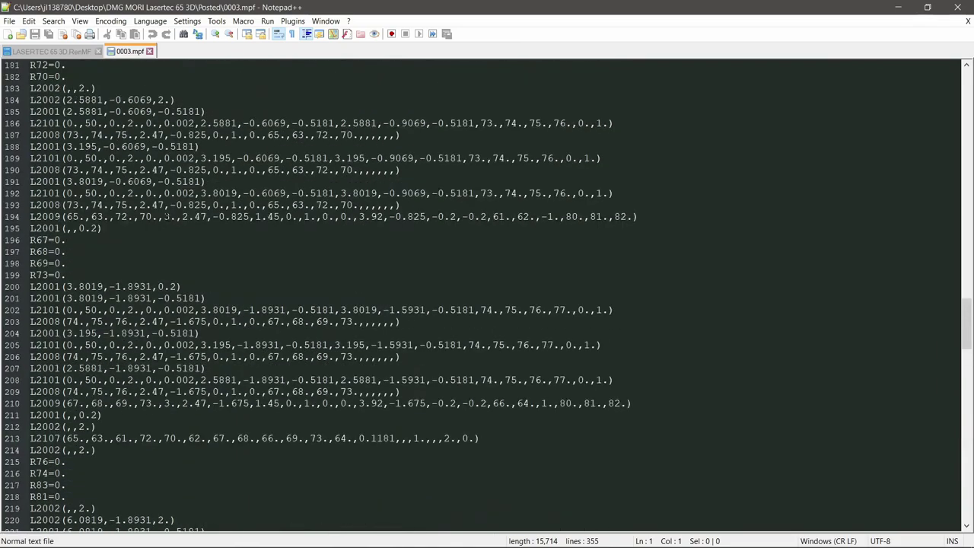
scroll(166, 218, up, 20)
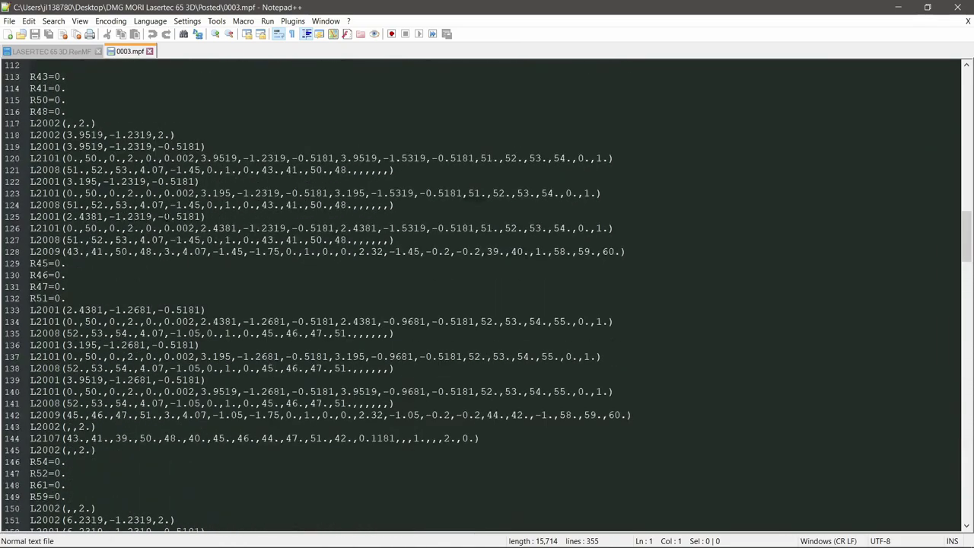
scroll(167, 217, up, 20)
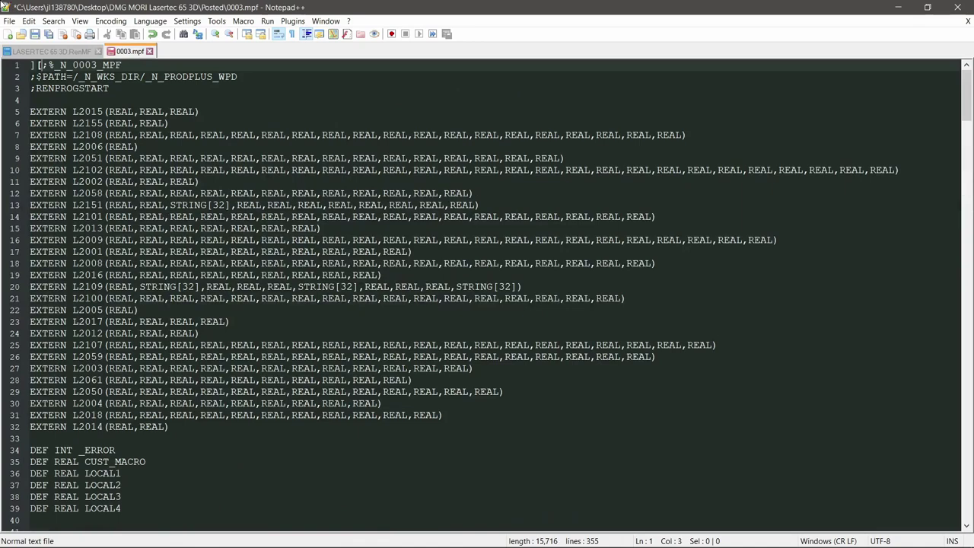
- Switch back to the NERDICPRBDEMO_2 project in Productivity+ Active Editor Pro
mouse_move(421, 536)
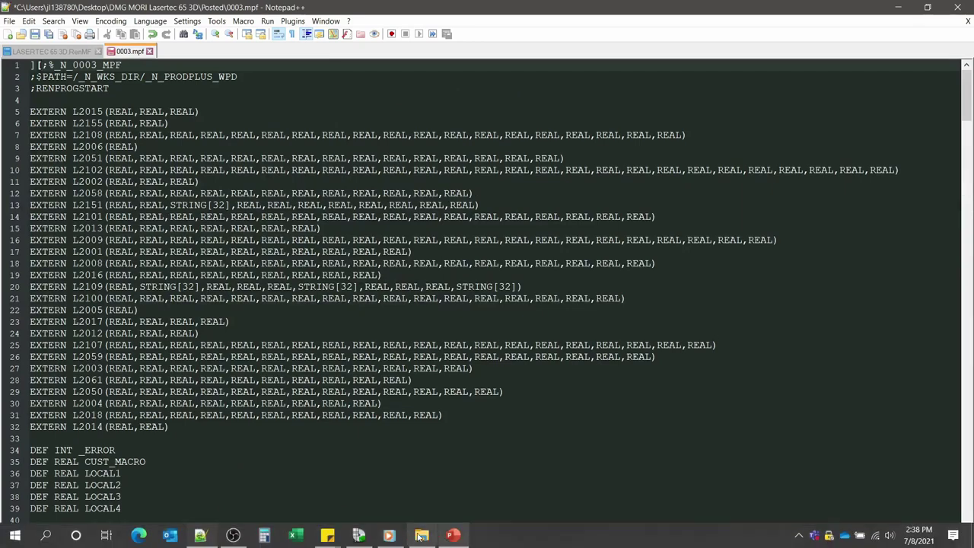
click(358, 536)
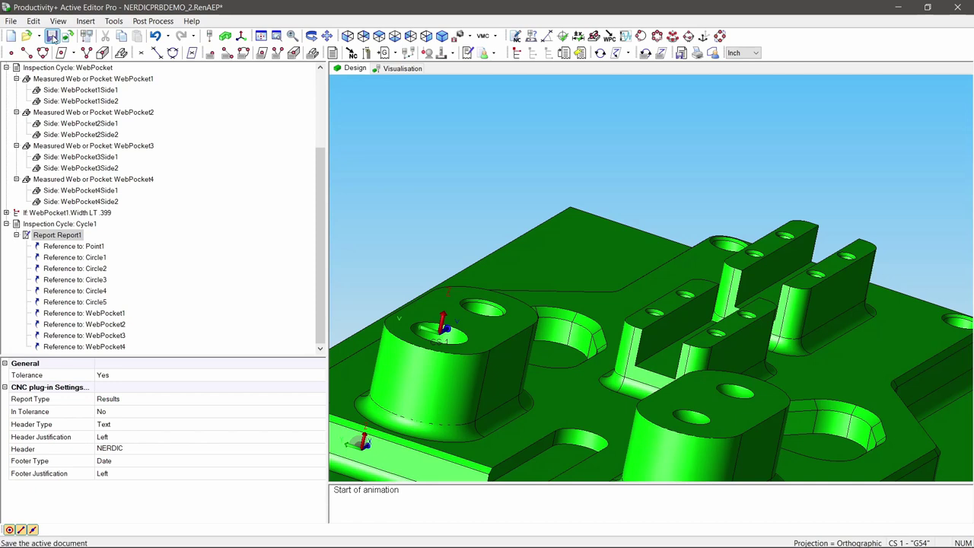